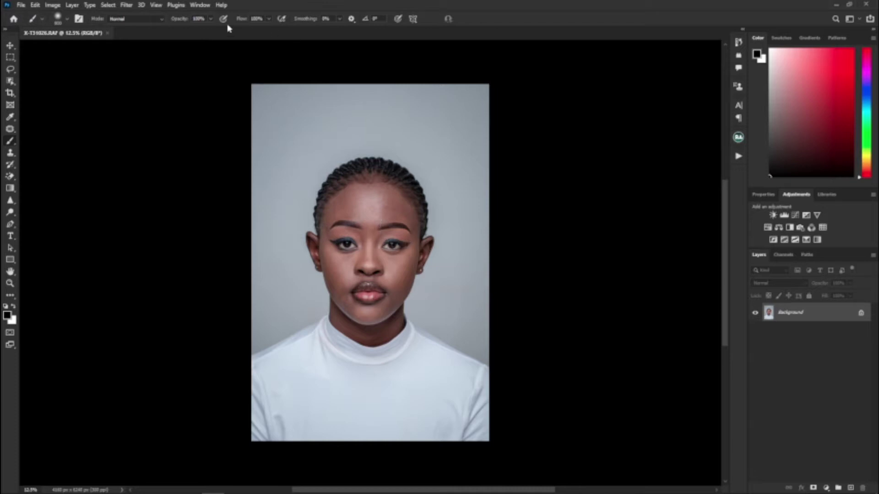
With the Patch tool, zoom in and patch out the blemishes on the cheek.
click(10, 128)
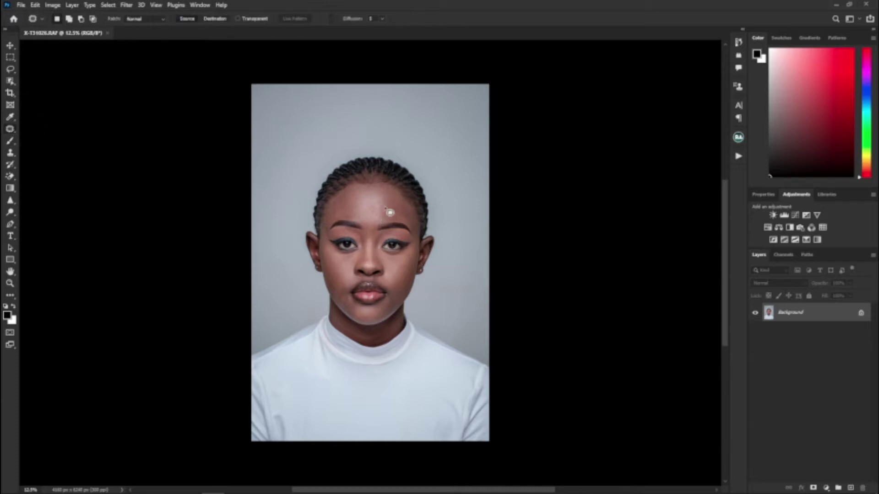
key(ctrl+plus)
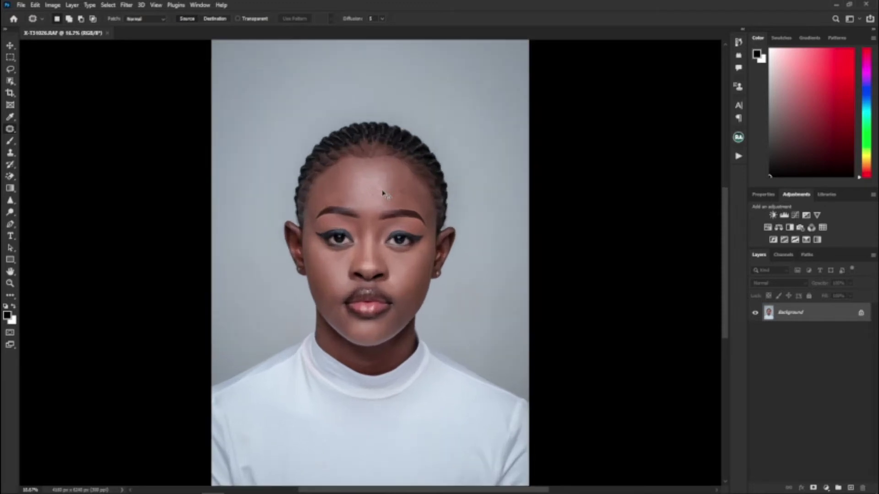
key(ctrl+plus)
key(ctrl+plus)
key(ctrl+plus)
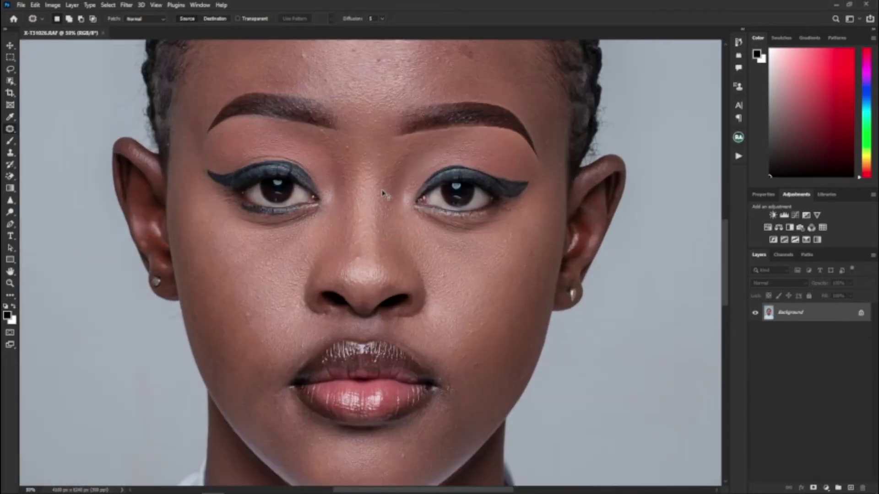
key(ctrl+plus)
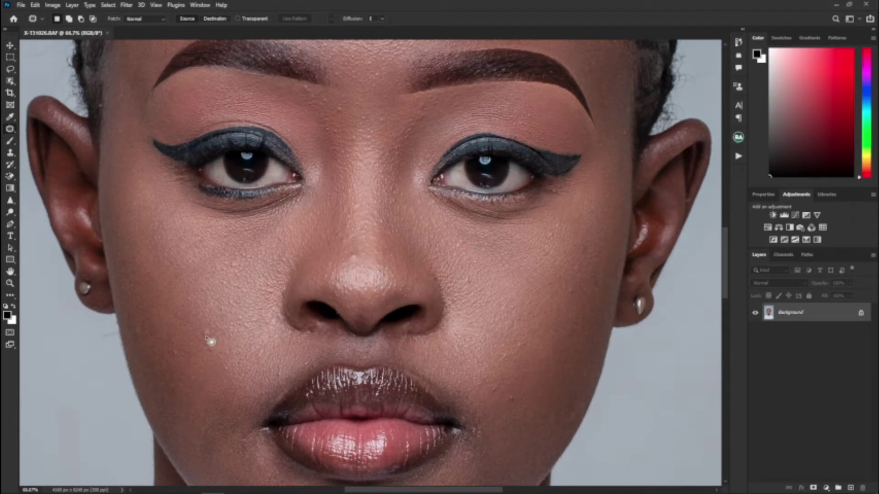
mouse_move(209, 340)
mouse_down()
mouse_move(208, 367)
mouse_move(215, 332)
mouse_up()
key(ctrl+d)
drag(220, 304, 218, 303)
mouse_move(244, 254)
mouse_down()
mouse_move(227, 274)
mouse_move(236, 313)
mouse_move(226, 304)
mouse_move(243, 295)
mouse_up()
key(ctrl+d)
Patch the spots on the jaw and the other cheek with clean skin.
drag(531, 391, 523, 379)
drag(523, 379, 535, 386)
mouse_move(522, 345)
mouse_down()
mouse_move(529, 352)
mouse_move(516, 343)
mouse_up()
mouse_move(586, 267)
mouse_down()
mouse_move(594, 294)
mouse_move(596, 256)
mouse_up()
drag(554, 235, 552, 229)
click(478, 287)
Patch the spots beside the nostril, near the nose tip and on the forehead.
mouse_move(485, 265)
mouse_down()
mouse_move(495, 279)
mouse_move(504, 262)
mouse_up()
mouse_move(412, 288)
mouse_down()
mouse_move(422, 295)
mouse_move(363, 282)
mouse_up()
mouse_move(399, 219)
mouse_down()
mouse_move(375, 212)
mouse_move(390, 197)
mouse_up()
drag(339, 257, 337, 302)
mouse_move(389, 132)
mouse_down()
mouse_move(384, 97)
mouse_move(393, 94)
mouse_up()
mouse_move(349, 111)
mouse_down()
mouse_move(360, 98)
mouse_move(372, 131)
mouse_move(374, 107)
mouse_move(371, 138)
mouse_move(371, 115)
mouse_up()
Patch away the remaining forehead spots and the blemish near the brow.
key(ctrl+d)
drag(310, 90, 308, 90)
click(316, 100)
drag(336, 129, 342, 126)
click(412, 124)
drag(427, 108, 538, 124)
click(461, 98)
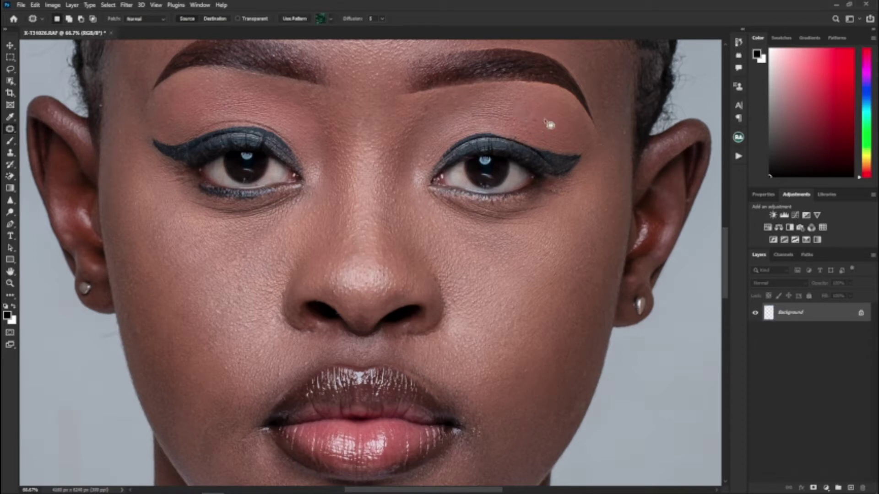
key(ctrl+d)
Reframe the view and patch the spots above the right brow.
key(ctrl+0)
key(ctrl+1)
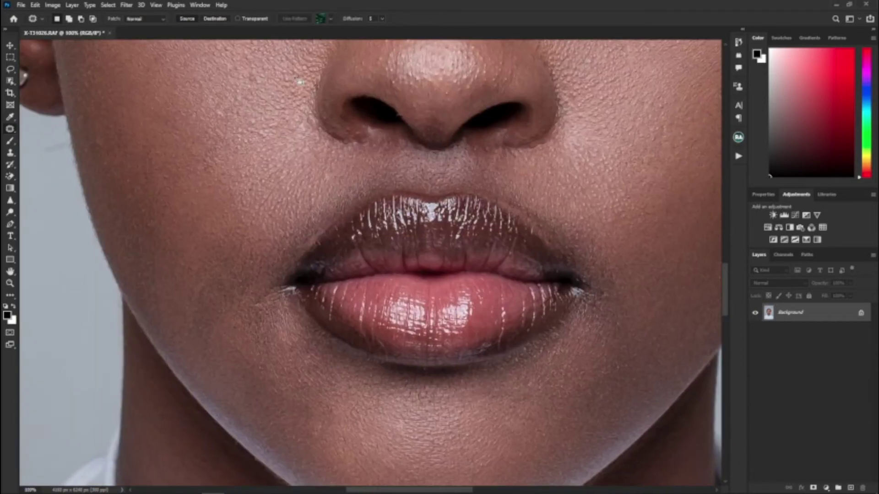
key(ctrl+0)
key(ctrl+1)
key(ctrl+0)
key(ctrl+plus)
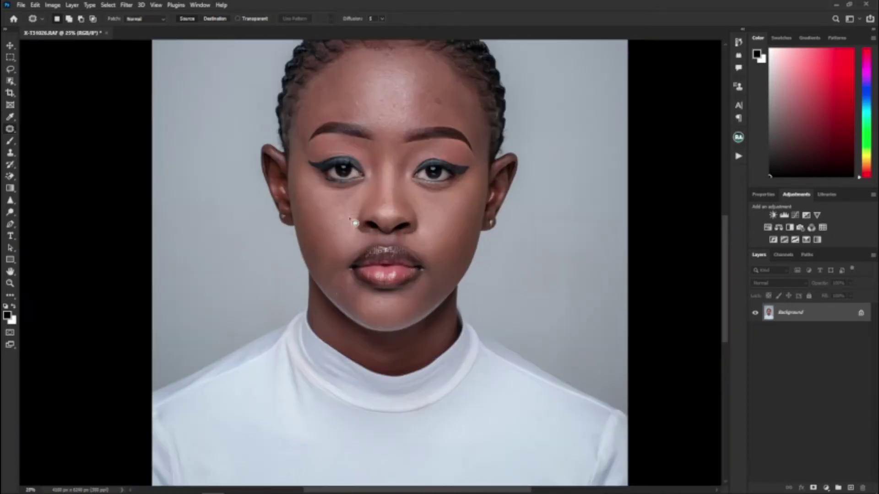
scroll(435, 102, up, 3)
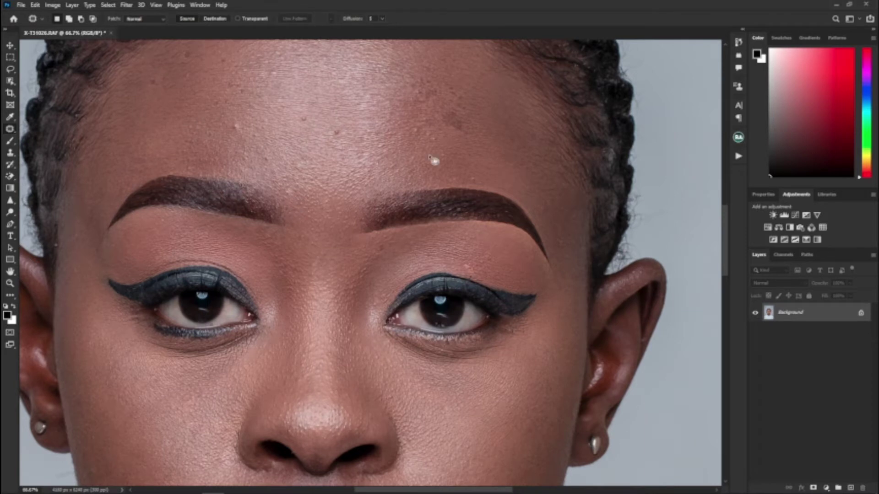
drag(539, 174, 540, 176)
drag(561, 184, 562, 186)
key(ctrl+d)
Patch the last forehead blemish, then zoom out to the whole portrait.
scroll(549, 183, up, 2)
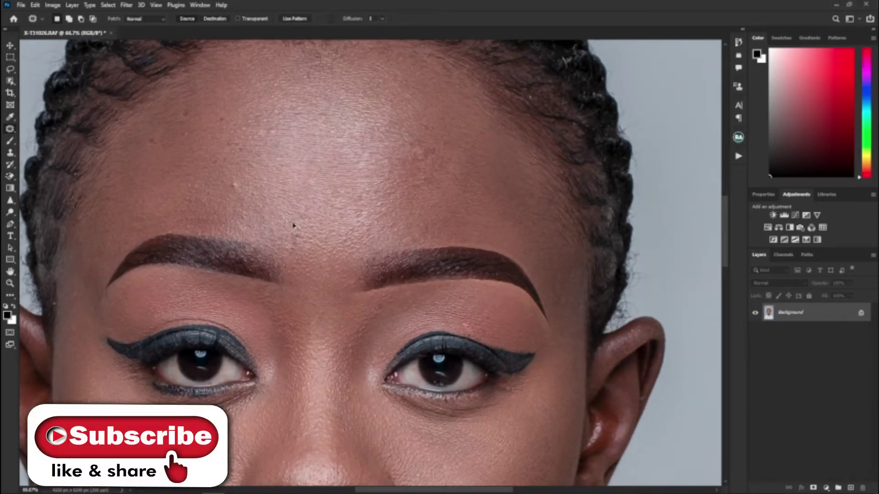
drag(195, 120, 257, 131)
drag(493, 324, 496, 326)
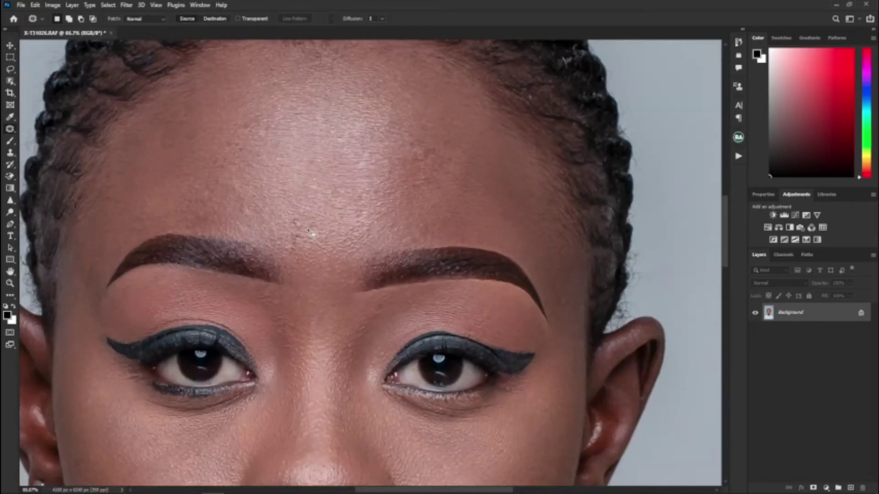
drag(295, 229, 395, 325)
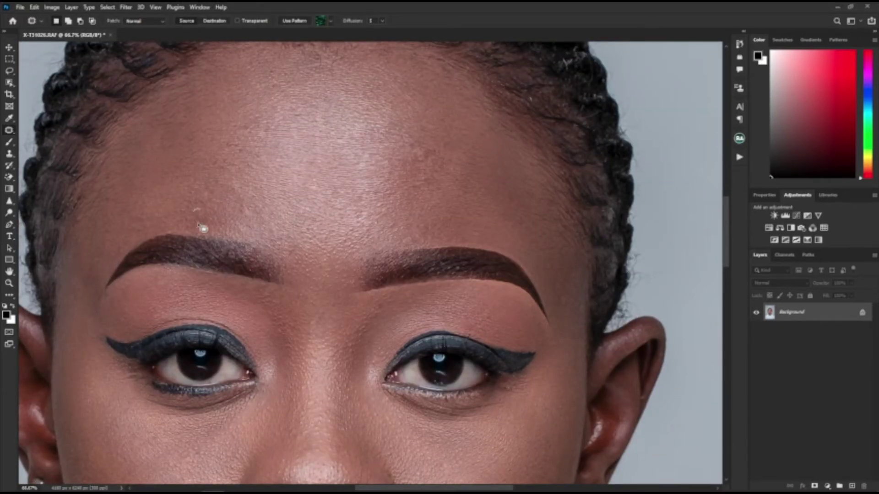
key(ctrl+d)
key(ctrl+minus)
key(ctrl+minus)
key(ctrl+minus)
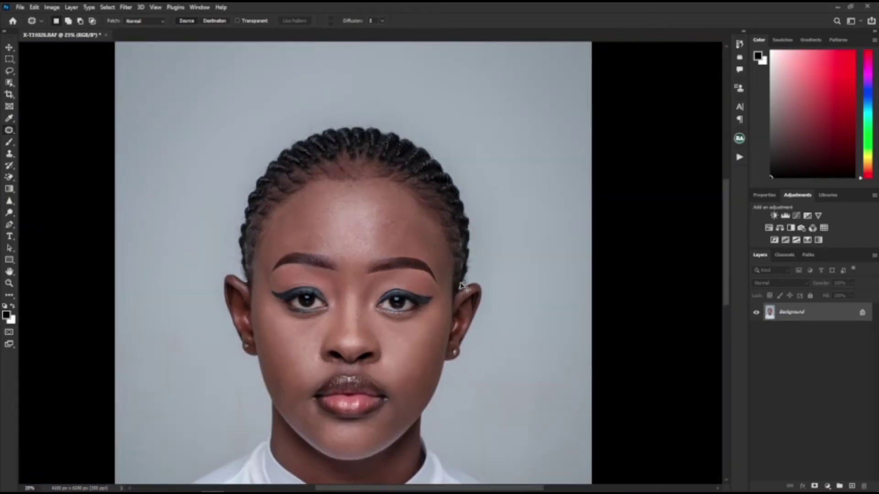
key(ctrl+minus)
key(ctrl+minus)
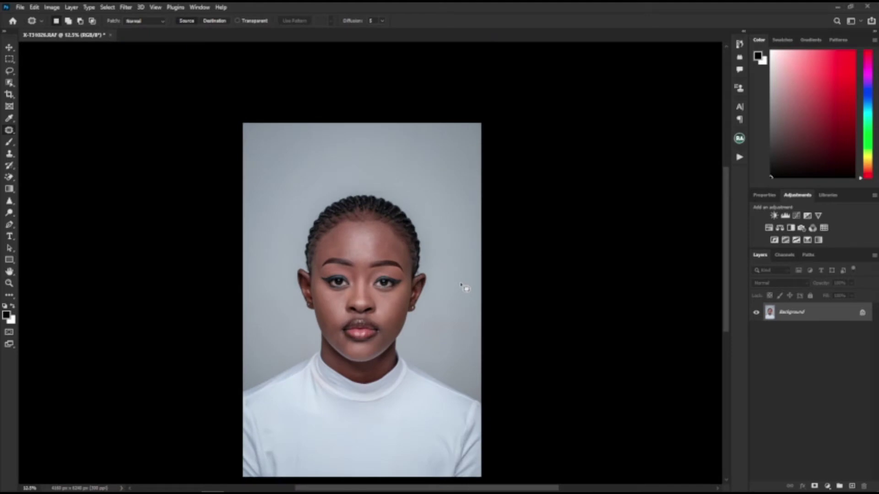
Crop to 4:5, pulling in the top and bottom edges around head and shoulders.
click(9, 95)
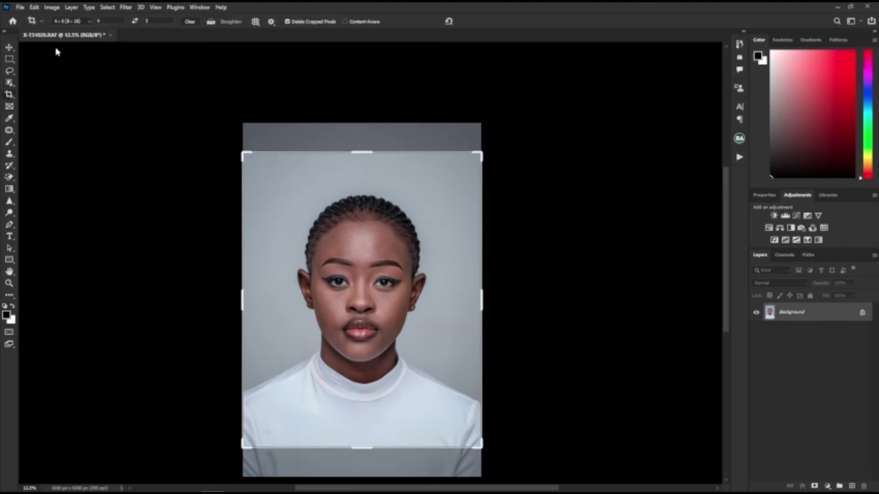
drag(363, 155, 363, 171)
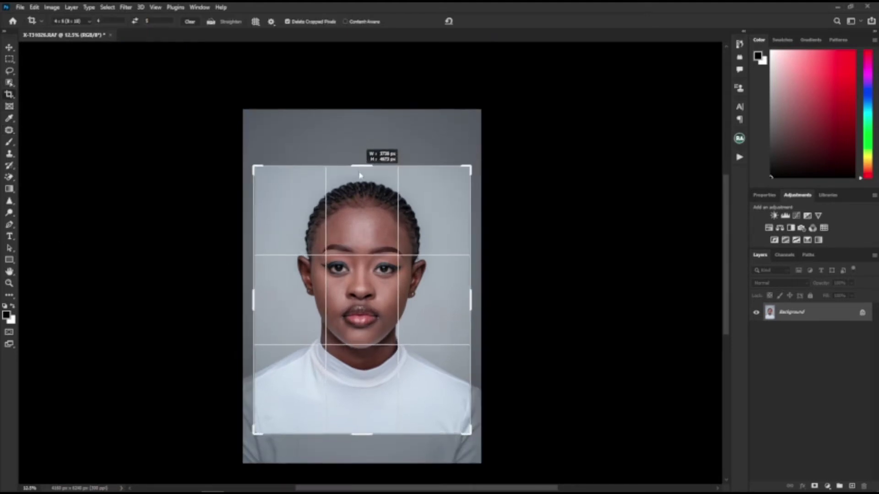
drag(369, 213, 366, 234)
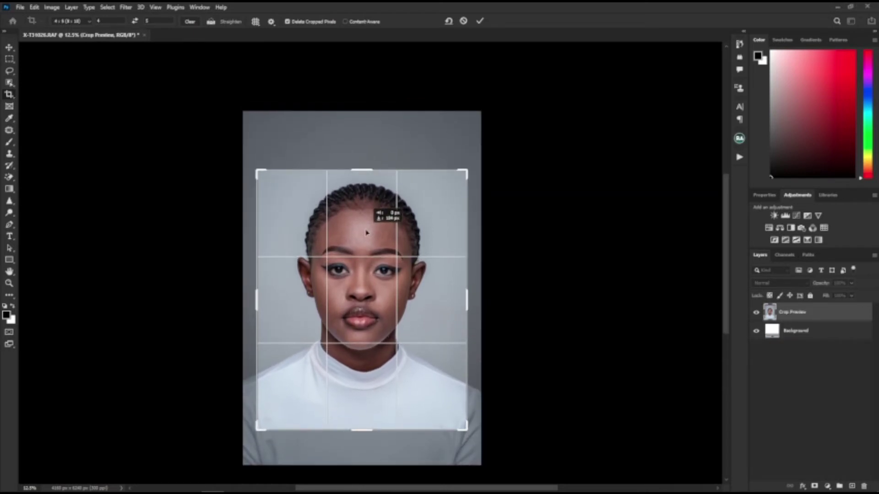
drag(366, 233, 366, 232)
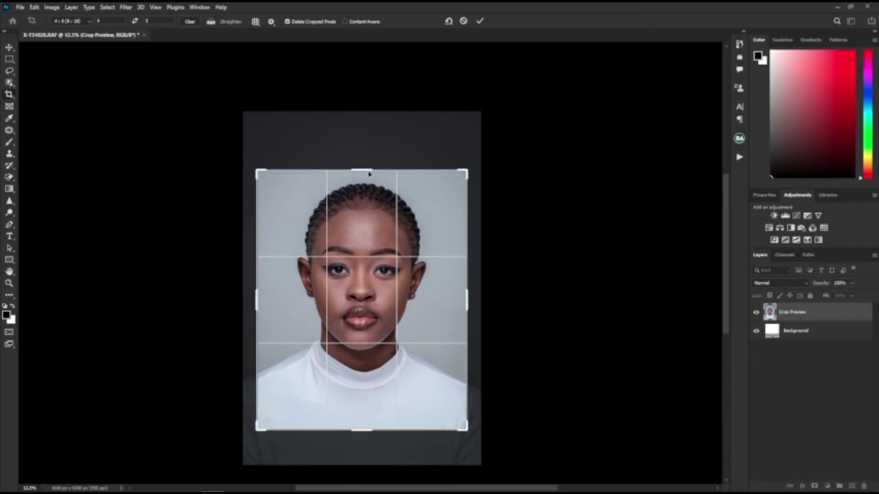
drag(366, 166, 365, 172)
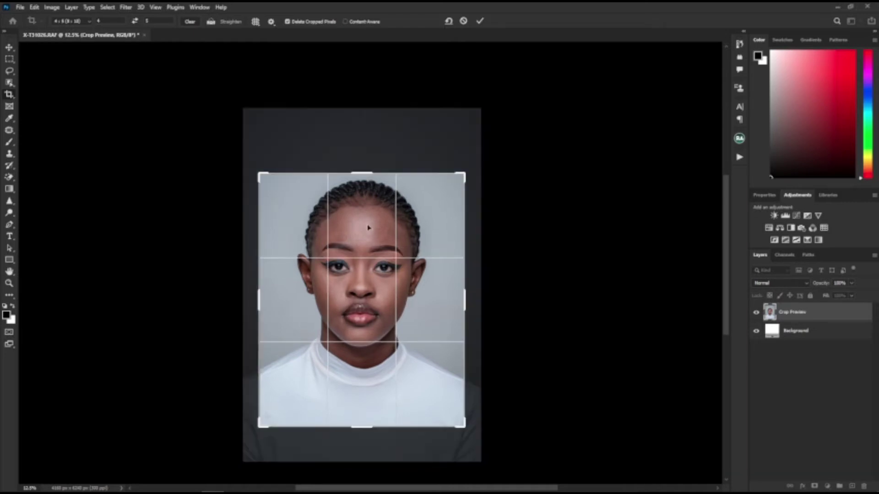
drag(369, 228, 365, 227)
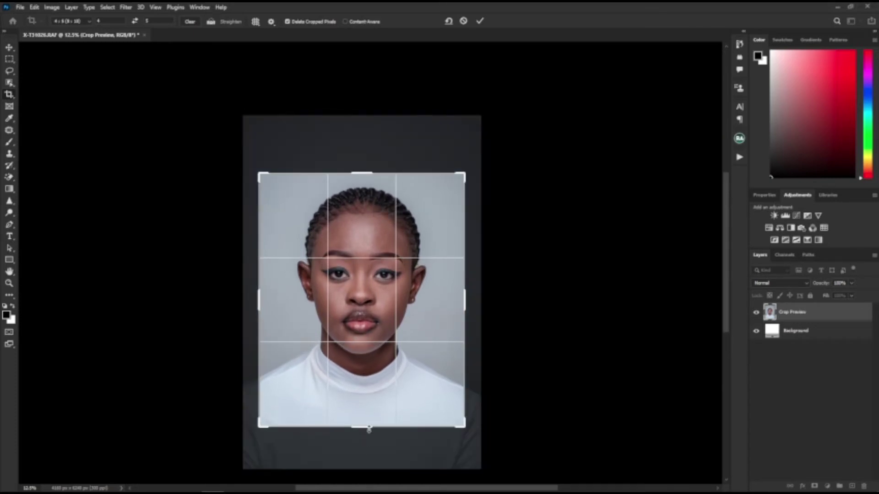
drag(368, 429, 369, 422)
drag(371, 392, 369, 394)
drag(385, 259, 387, 259)
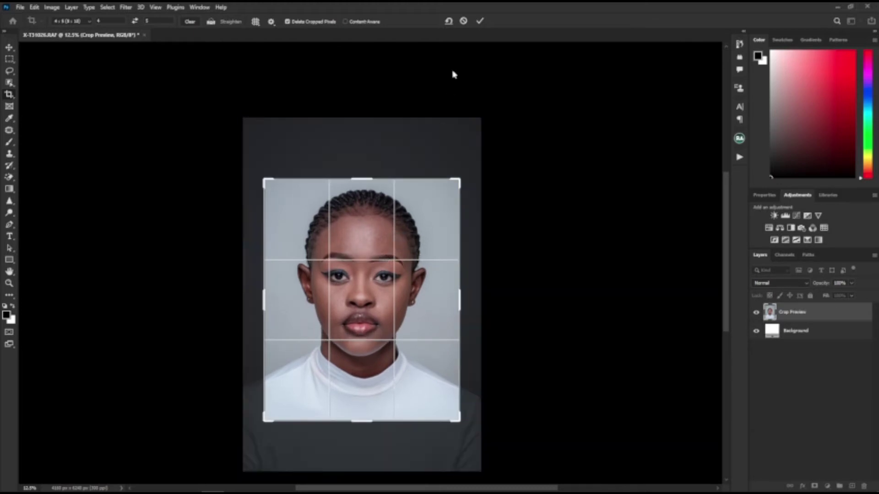
click(482, 21)
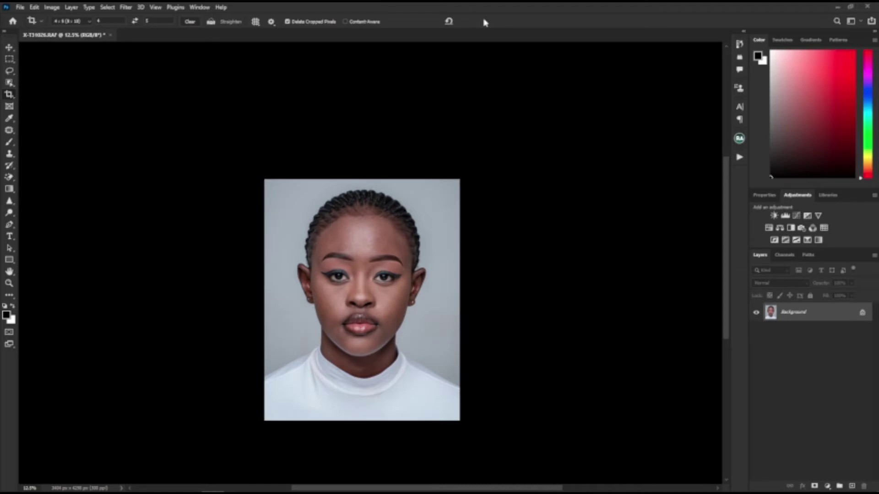
Duplicate the photo layer and run Advance Frequency Separation with a 10-pixel Gaussian Blur.
key(ctrl+j)
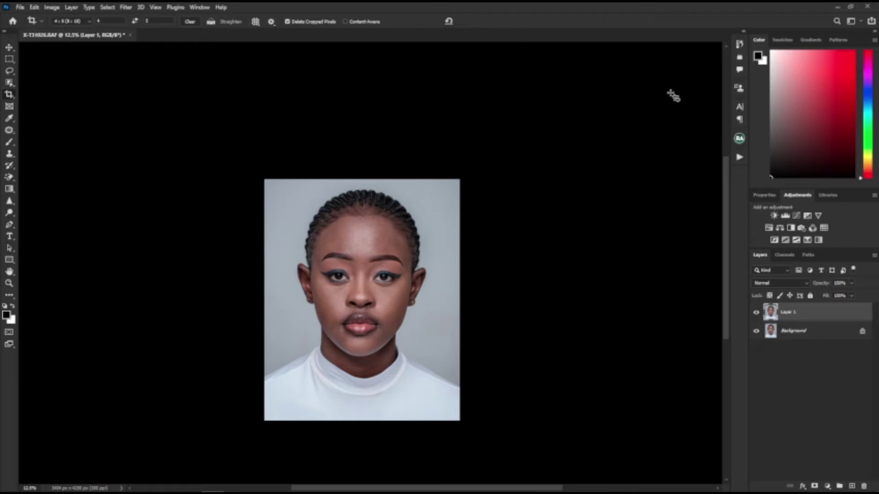
click(740, 157)
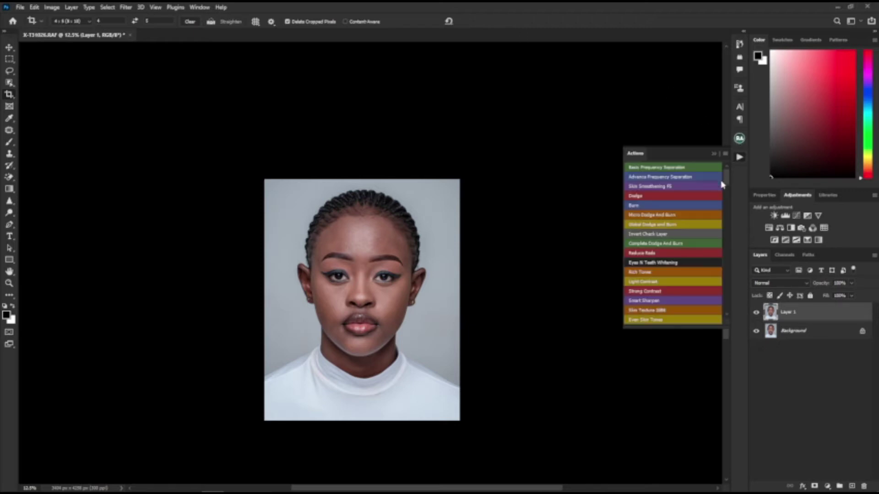
click(665, 180)
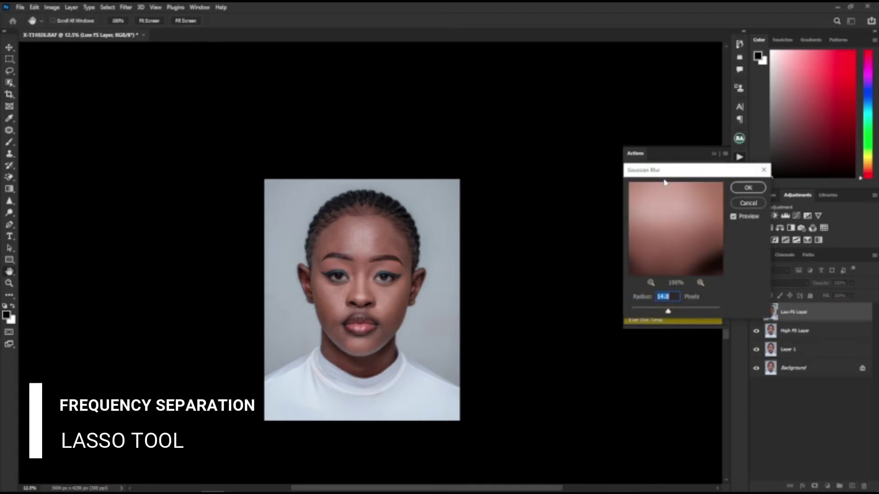
text(10)
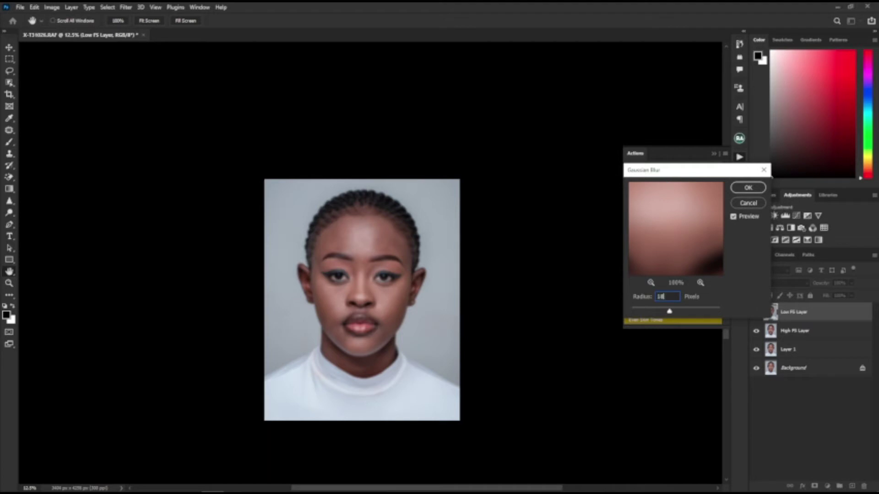
key(Return)
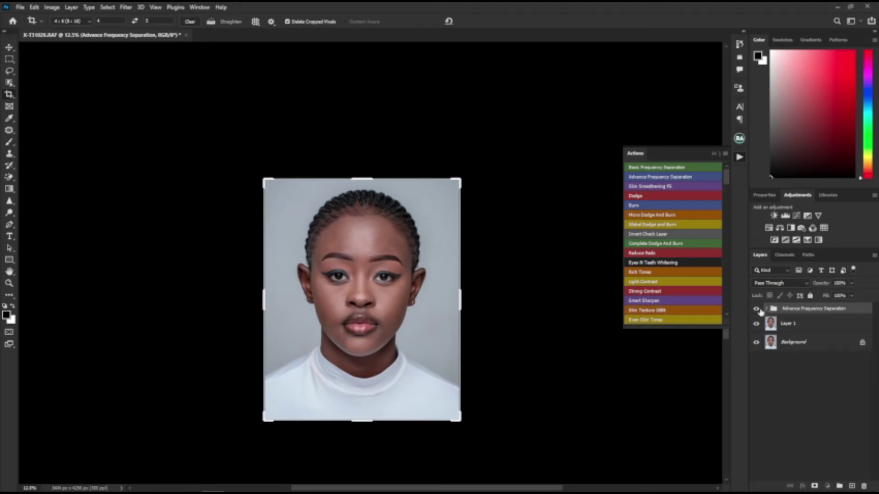
Expand the frequency separation group, select the Low FS Layer copy, and zoom in with the Lasso tool.
click(768, 309)
click(714, 157)
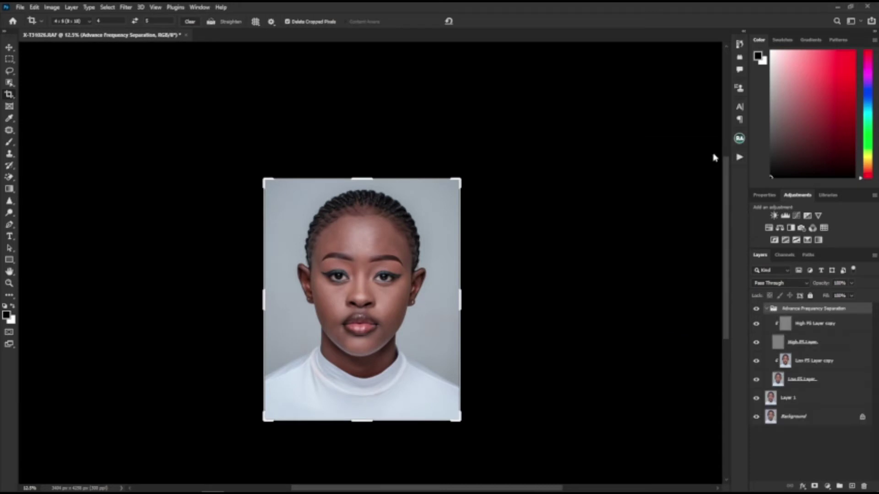
click(785, 362)
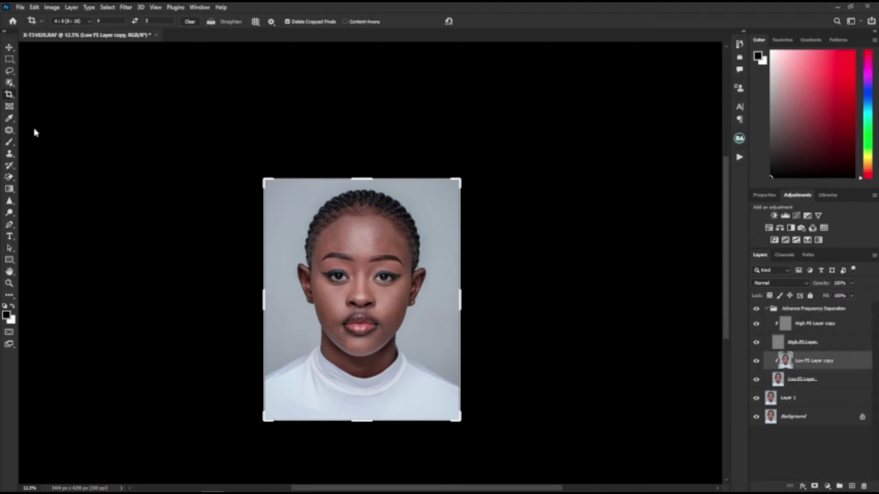
click(9, 71)
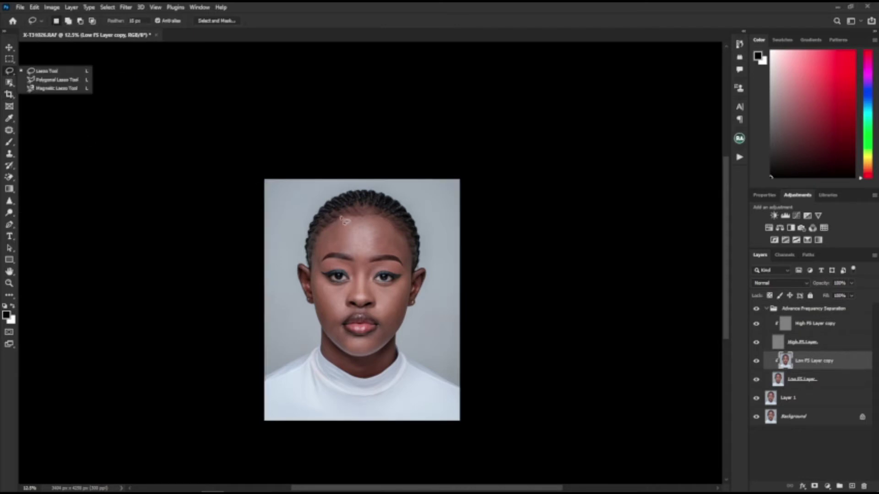
click(311, 13)
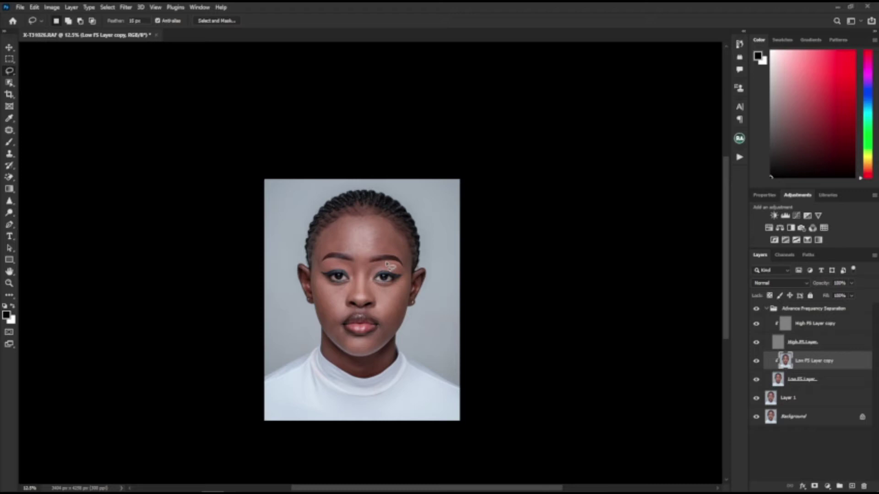
scroll(387, 266, up, 2)
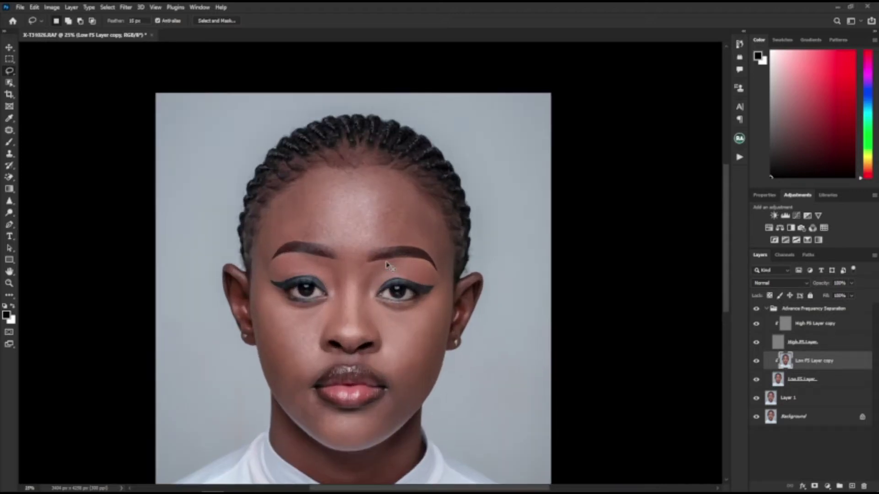
scroll(386, 266, up, 1)
scroll(386, 266, up, 1)
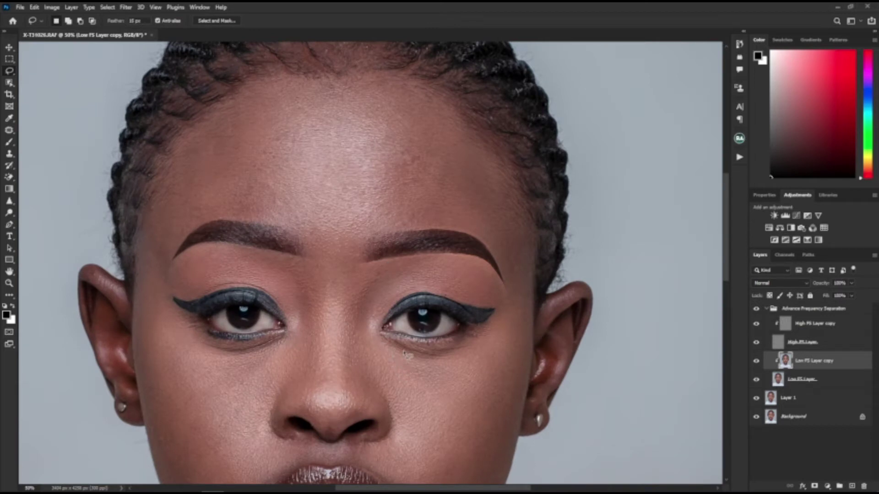
Lasso the right under-eye cheek area and apply a 24-pixel Gaussian Blur.
mouse_move(405, 352)
mouse_down()
mouse_move(474, 425)
mouse_move(426, 467)
mouse_move(398, 404)
mouse_up()
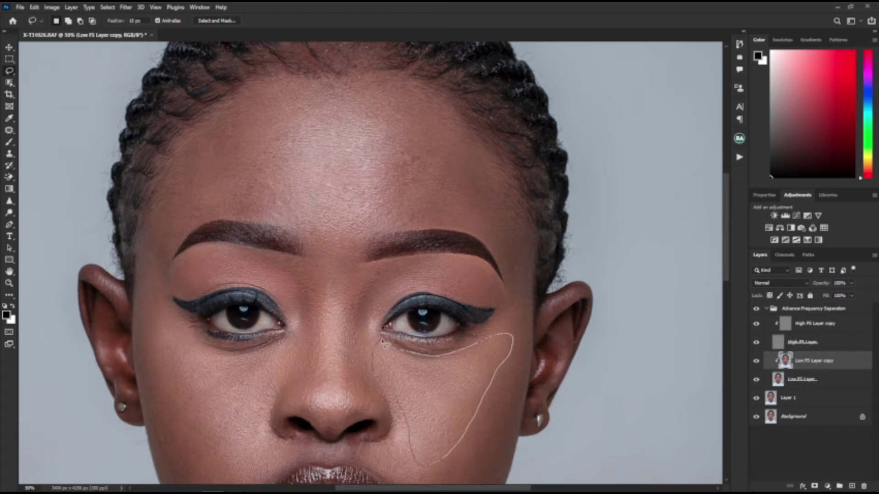
drag(383, 342, 382, 344)
click(107, 7)
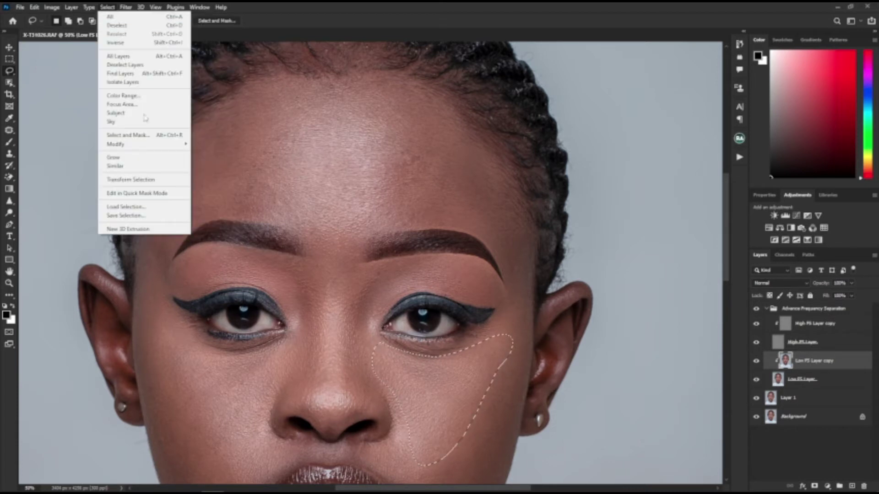
click(126, 7)
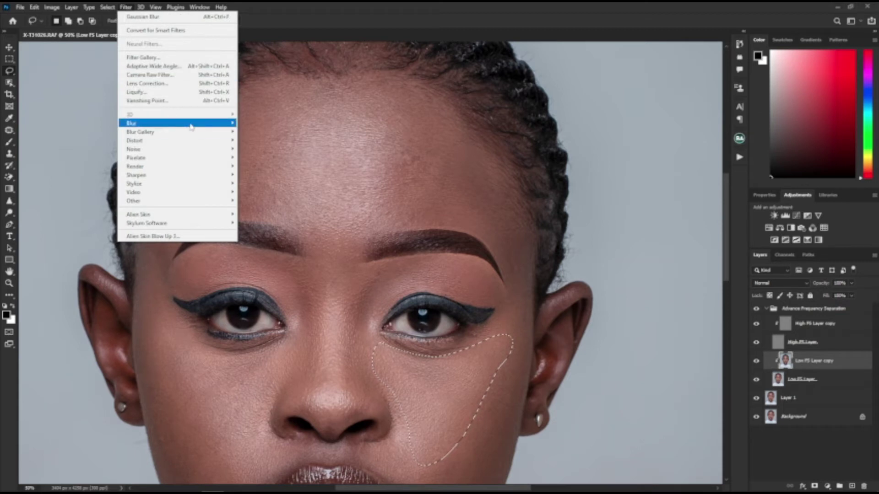
mouse_move(177, 122)
click(260, 159)
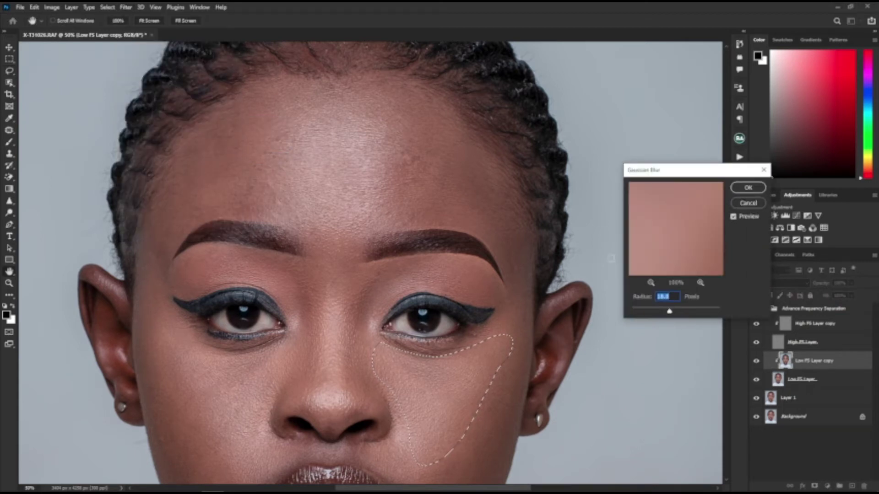
text(2)
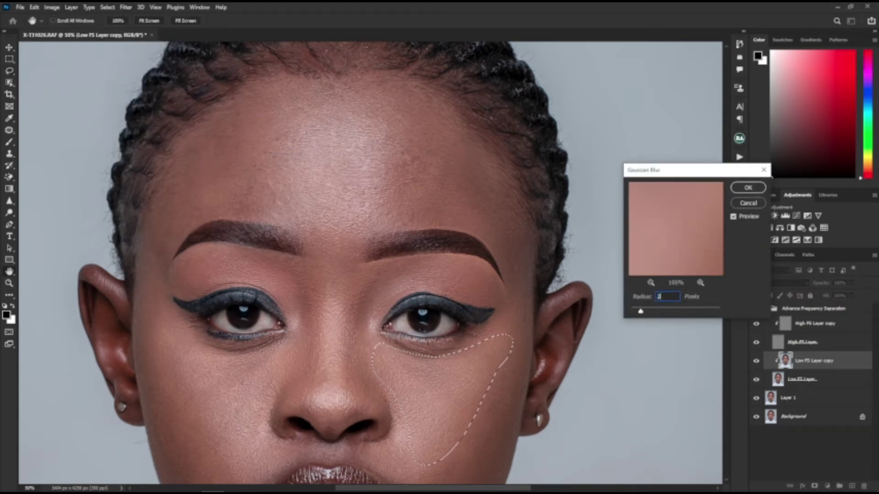
text(4)
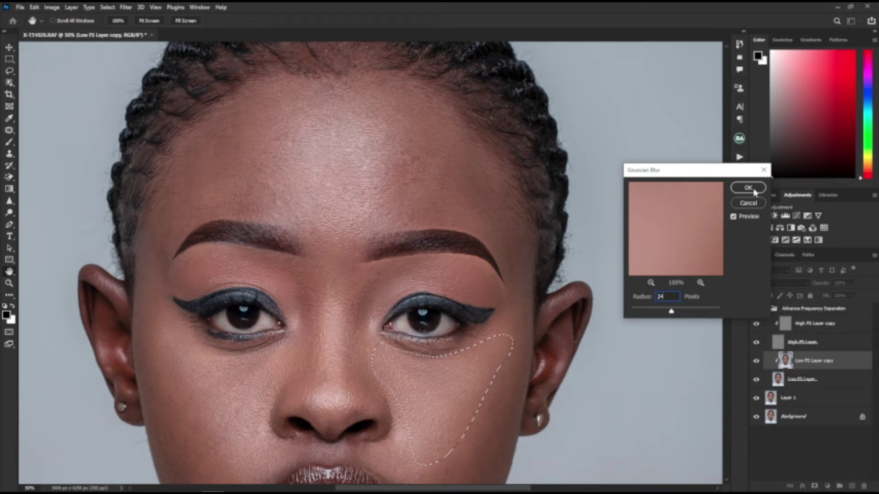
click(753, 191)
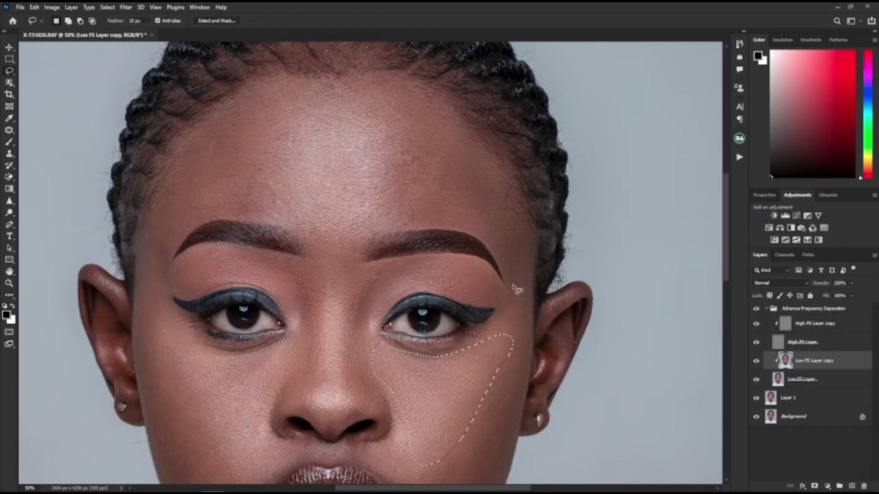
Lasso and smooth the right cheek down along the jawline.
key(ctrl+d)
key(ctrl+minus)
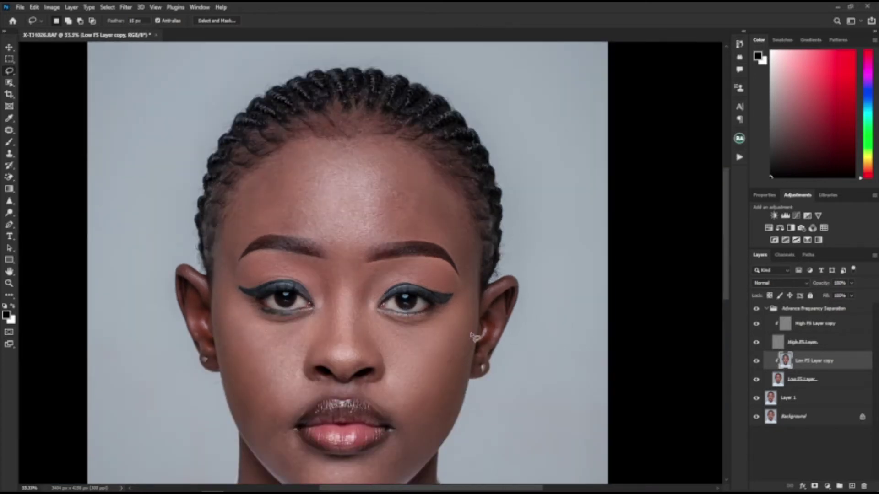
mouse_move(463, 327)
mouse_down()
mouse_move(408, 469)
mouse_move(443, 438)
mouse_up()
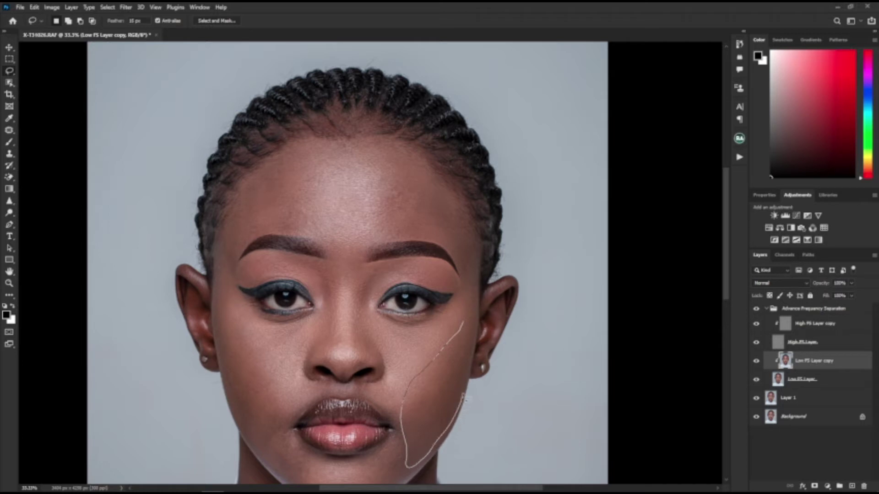
mouse_move(463, 396)
mouse_down()
mouse_move(480, 332)
mouse_move(478, 287)
mouse_move(464, 325)
mouse_up()
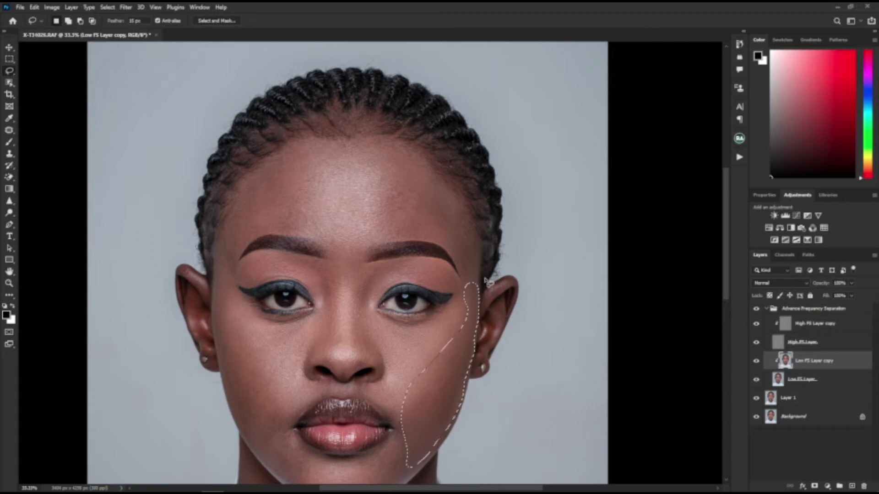
key(ctrl+d)
scroll(536, 377, down, 3)
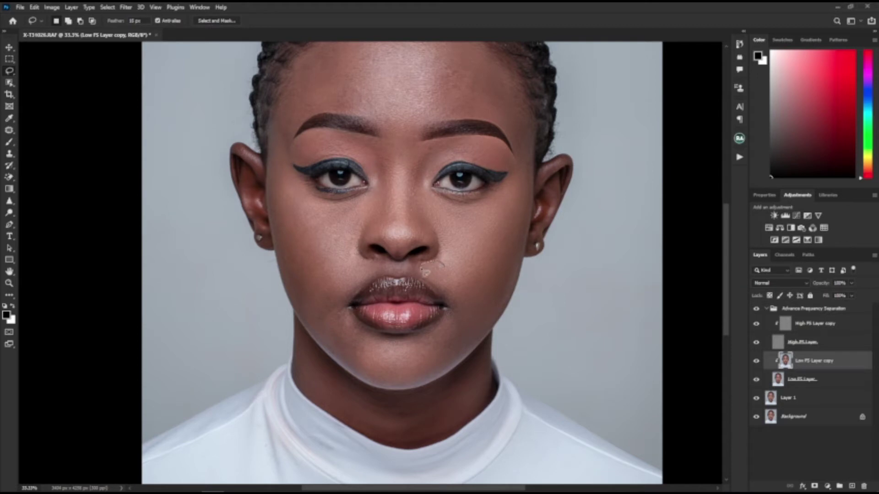
Lasso and smooth the area beside the mouth and from the lip corner to the chin.
drag(426, 273, 466, 266)
drag(483, 265, 491, 267)
click(386, 369)
mouse_move(455, 311)
mouse_down()
mouse_move(430, 356)
mouse_move(463, 320)
mouse_move(470, 330)
mouse_up()
key(ctrl+d)
Lasso and smooth the left side of the chin below the lip corner.
drag(428, 347, 388, 385)
key(e)
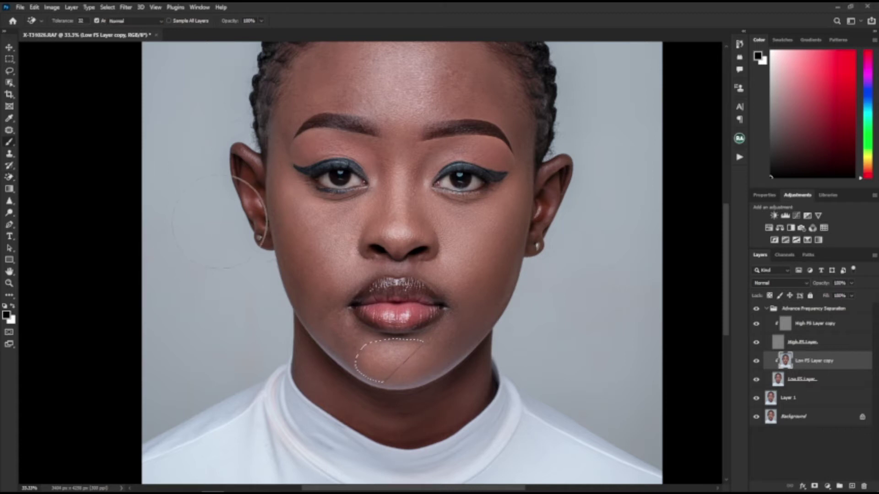
key(b)
key(l)
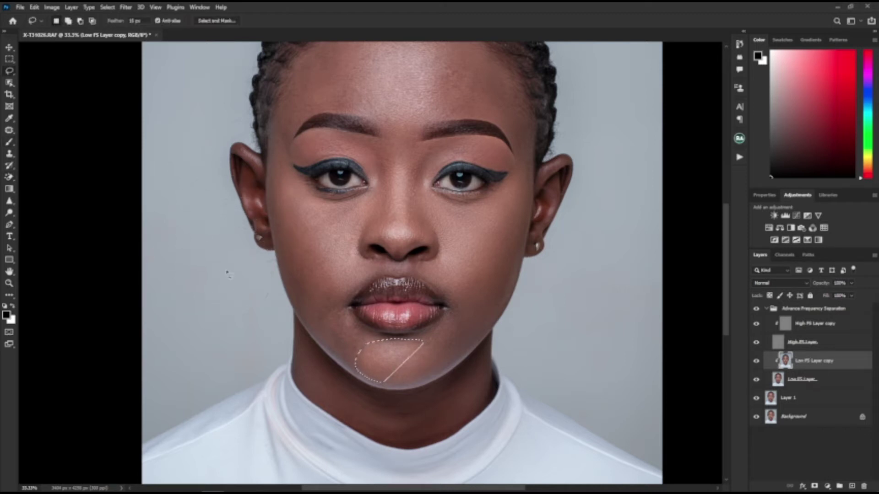
mouse_move(427, 341)
mouse_down()
mouse_move(385, 388)
mouse_move(440, 350)
mouse_up()
click(464, 363)
mouse_move(364, 340)
mouse_down()
mouse_move(366, 360)
mouse_move(364, 340)
mouse_up()
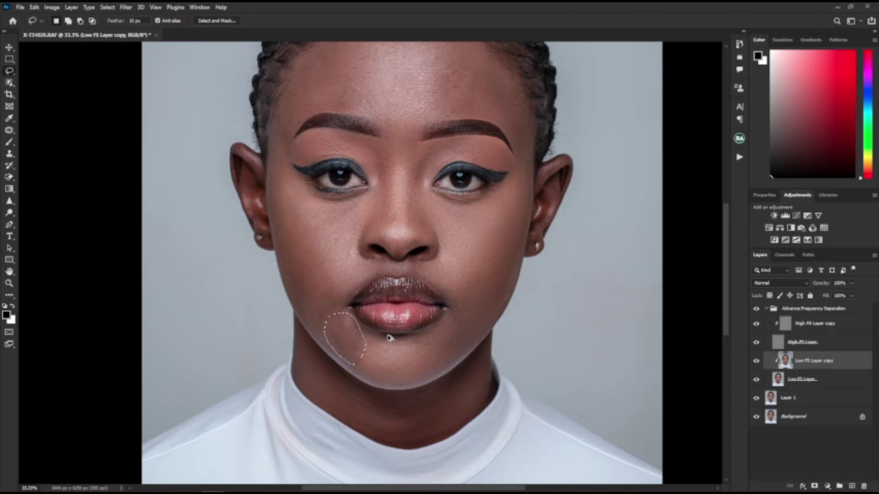
click(333, 289)
Lasso and smooth the left cheek under the eye and beside the nose and mouth.
mouse_move(284, 173)
mouse_down()
mouse_move(374, 209)
mouse_move(360, 247)
mouse_move(331, 276)
mouse_move(303, 251)
mouse_move(280, 209)
mouse_move(286, 175)
mouse_up()
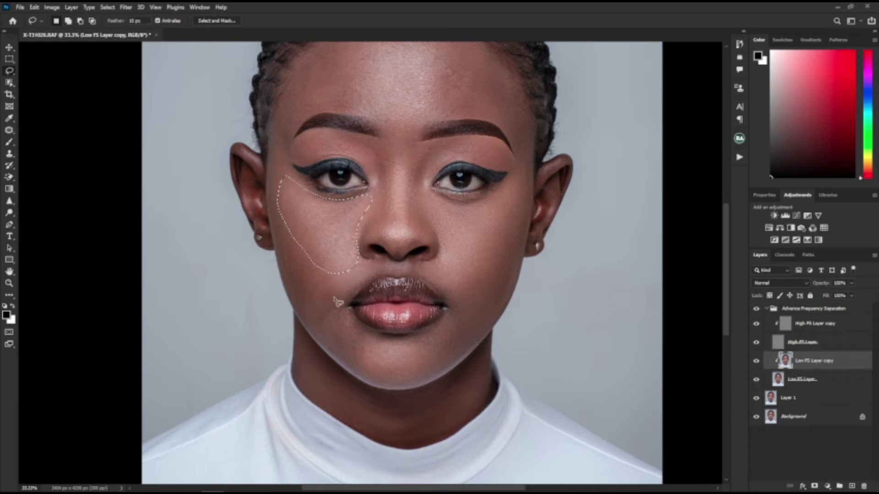
click(338, 300)
mouse_move(287, 216)
mouse_down()
mouse_move(346, 277)
mouse_move(344, 327)
mouse_move(313, 325)
mouse_move(290, 284)
mouse_move(276, 208)
mouse_move(298, 200)
mouse_up()
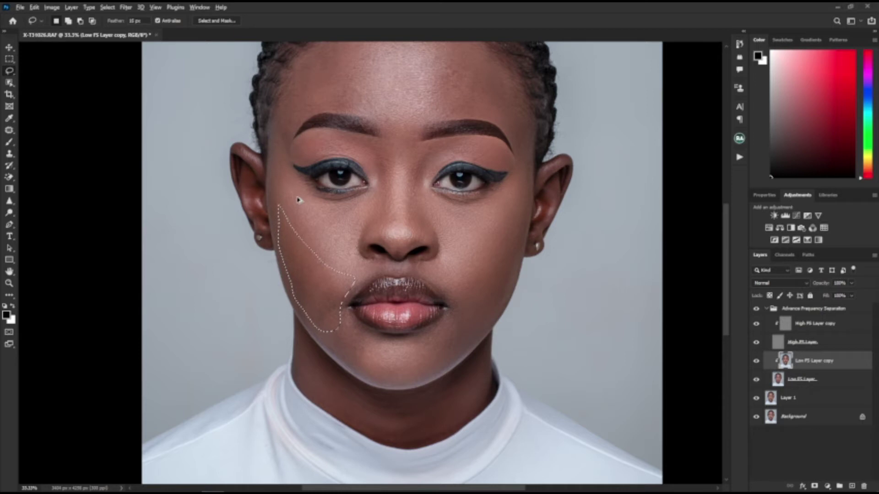
key(ctrl+d)
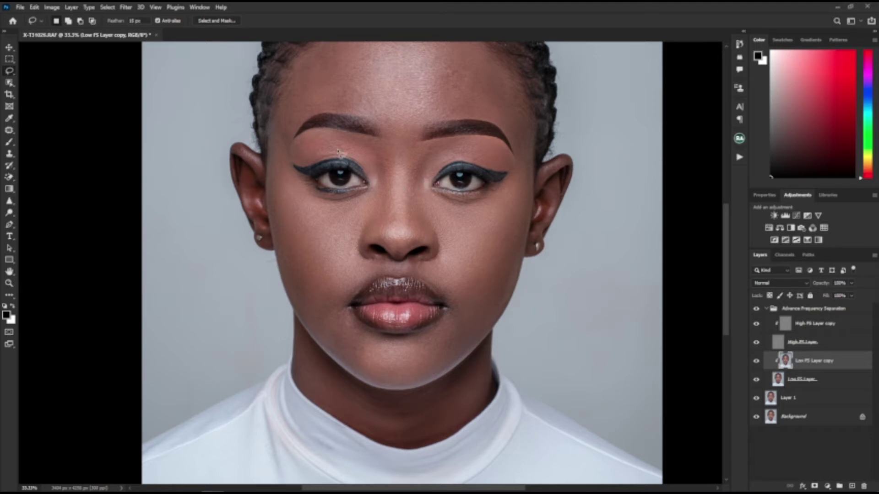
Lasso and smooth the right forehead above the eyebrow.
scroll(376, 142, up, 1)
scroll(430, 145, up, 3)
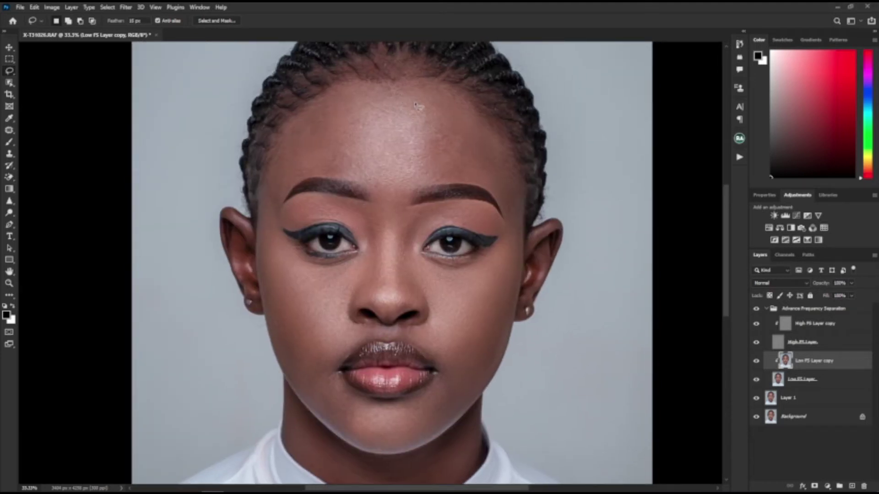
mouse_move(414, 187)
mouse_down()
mouse_move(487, 191)
mouse_move(523, 221)
mouse_move(520, 174)
mouse_move(492, 128)
mouse_move(438, 89)
mouse_move(398, 90)
mouse_move(408, 93)
mouse_up()
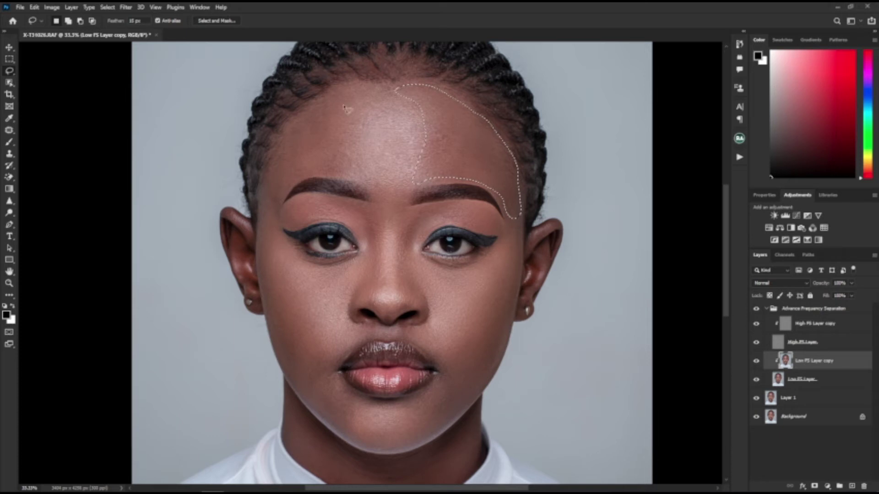
key(ctrl+d)
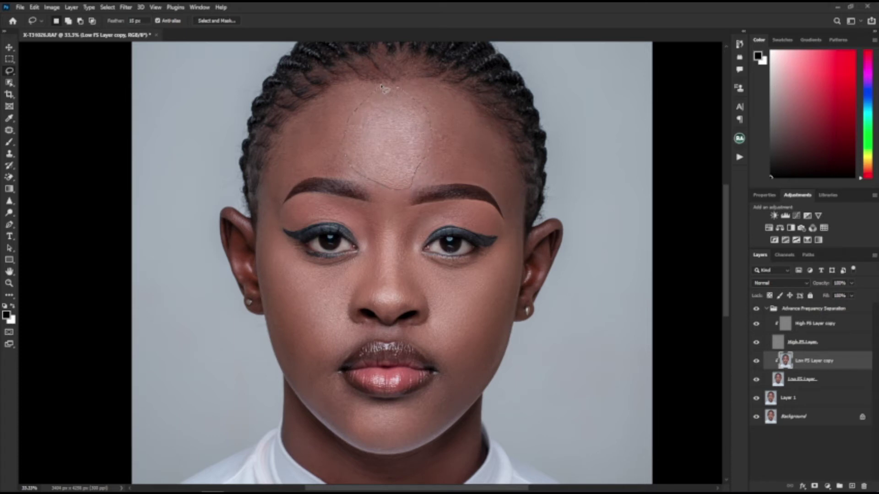
key(ctrl+d)
key(ctrl+d)
Lasso and smooth the left forehead up to the hairline, then zoom out.
drag(348, 166, 283, 170)
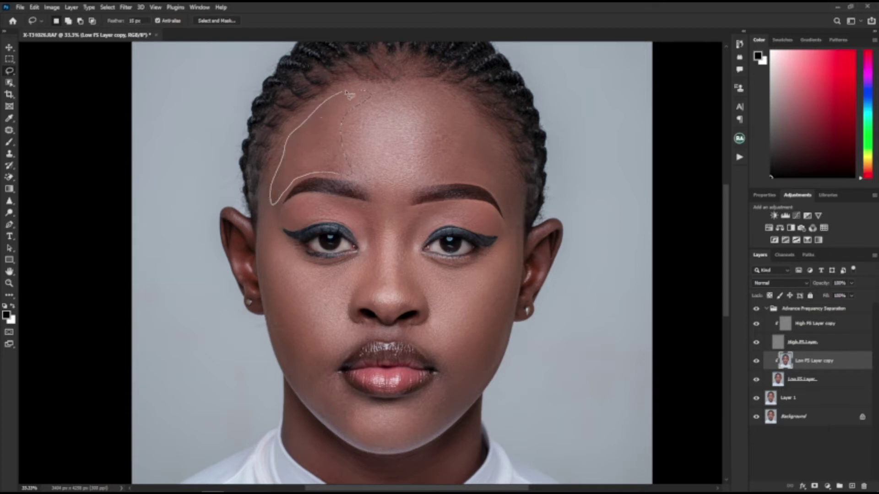
drag(283, 170, 356, 88)
key(ctrl+d)
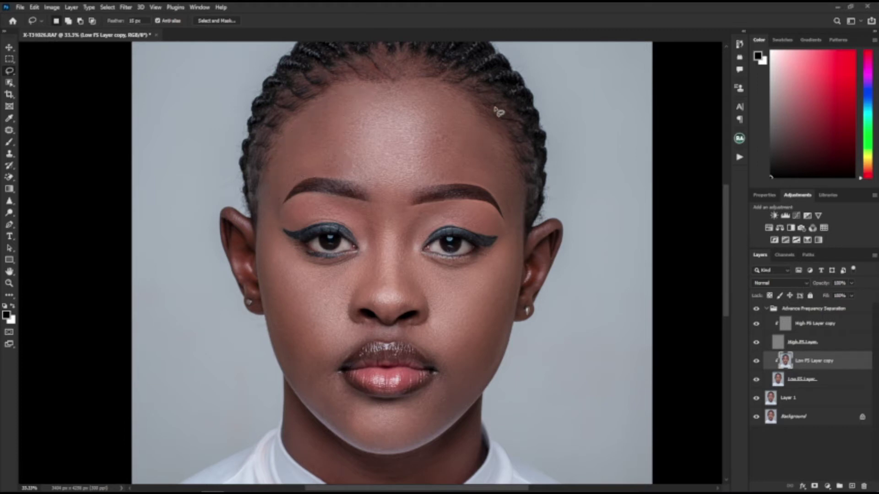
key(ctrl+minus)
key(ctrl+minus)
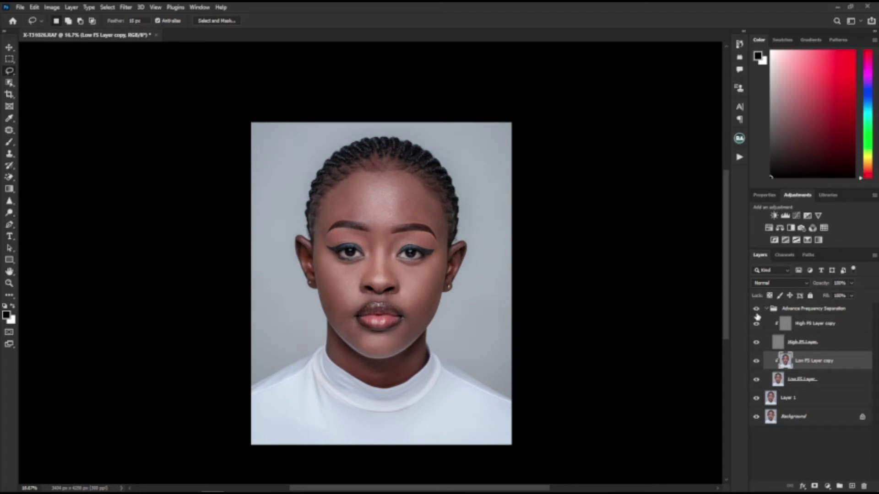
Toggle the Advance Frequency Separation group to compare, leave it on, and collapse it.
click(756, 311)
key(ctrl+plus)
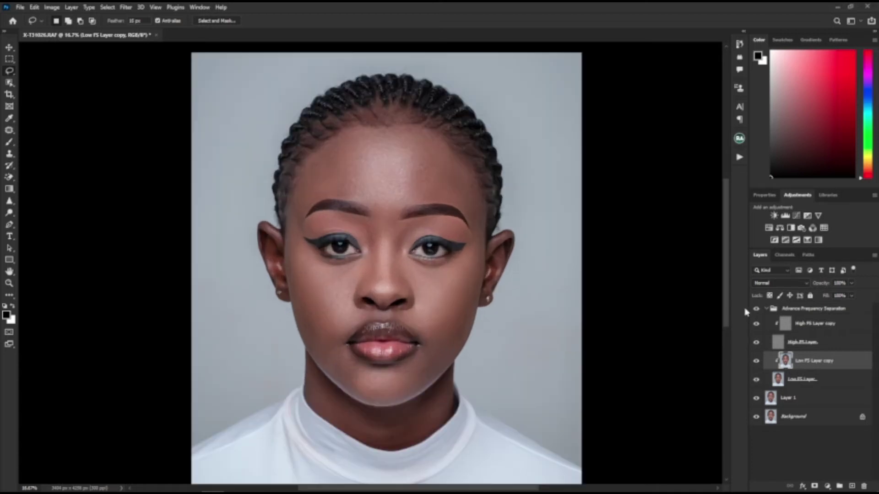
key(ctrl+plus)
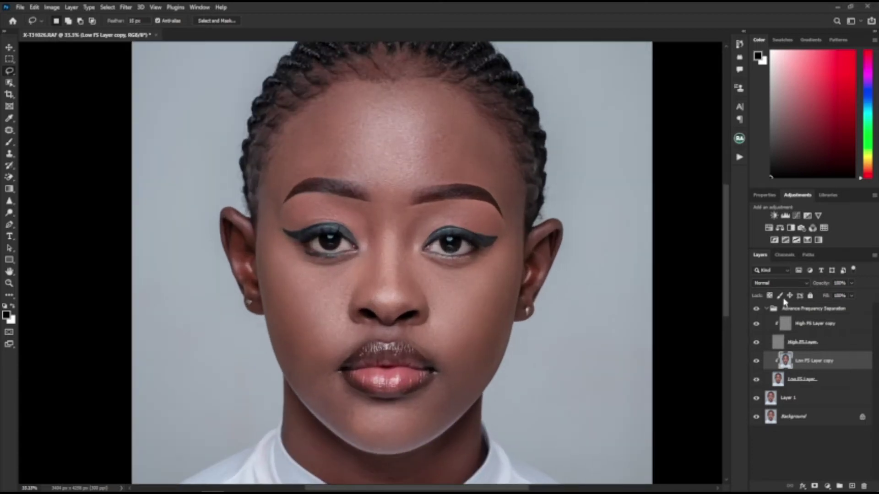
click(756, 309)
click(758, 311)
click(757, 310)
click(768, 310)
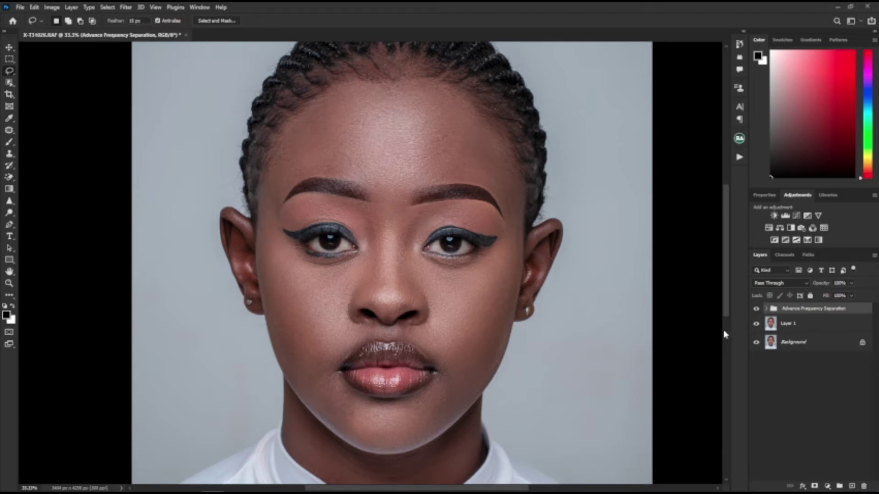
Merge the frequency separation group together with Layer 1.
shift+click(806, 326)
right_click(817, 319)
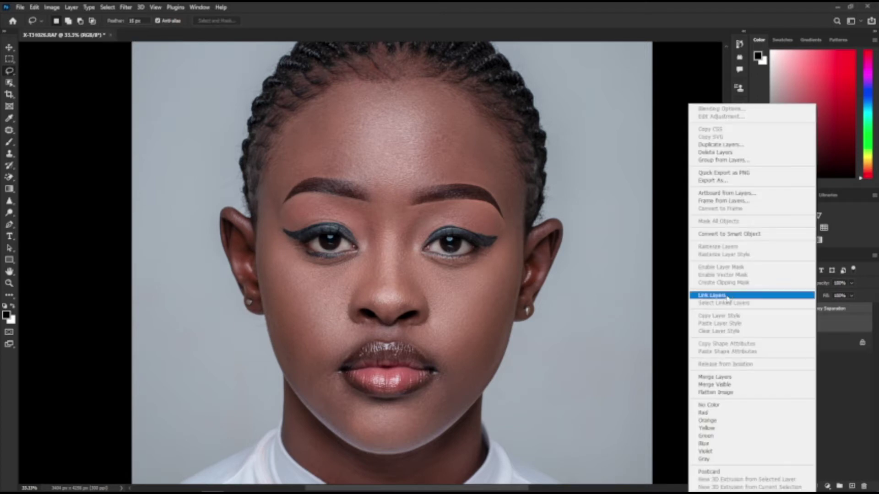
click(716, 376)
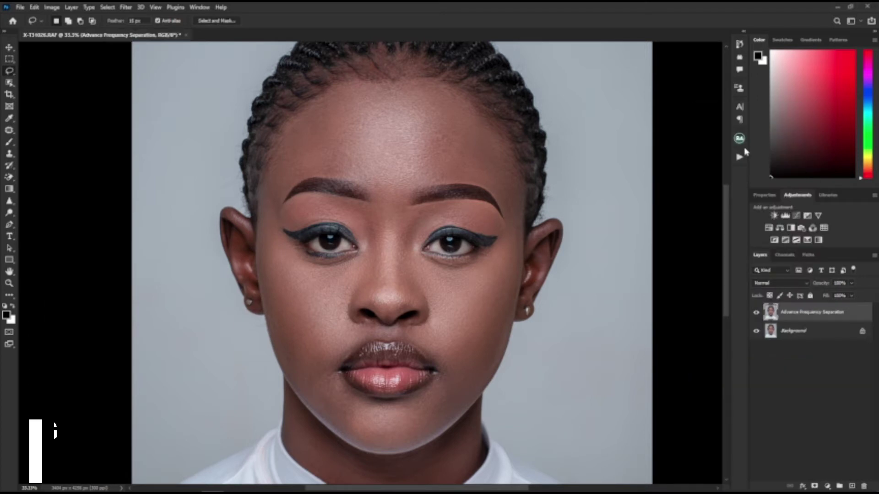
Run the Skin Smoothening FS action, select its Low Layer, and close the Actions panel.
click(739, 158)
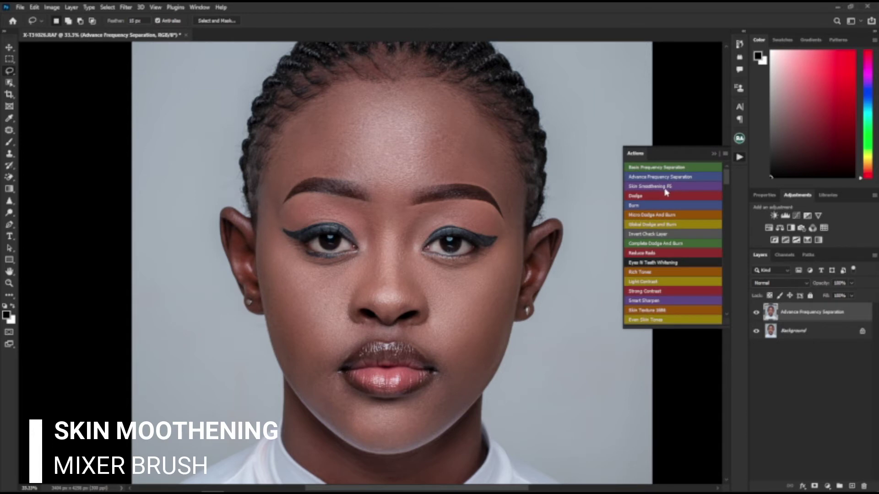
click(666, 188)
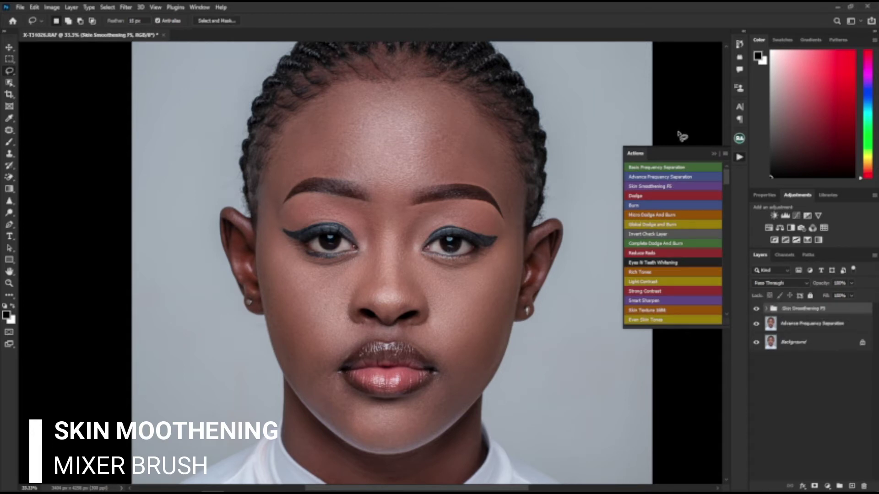
click(768, 308)
click(798, 342)
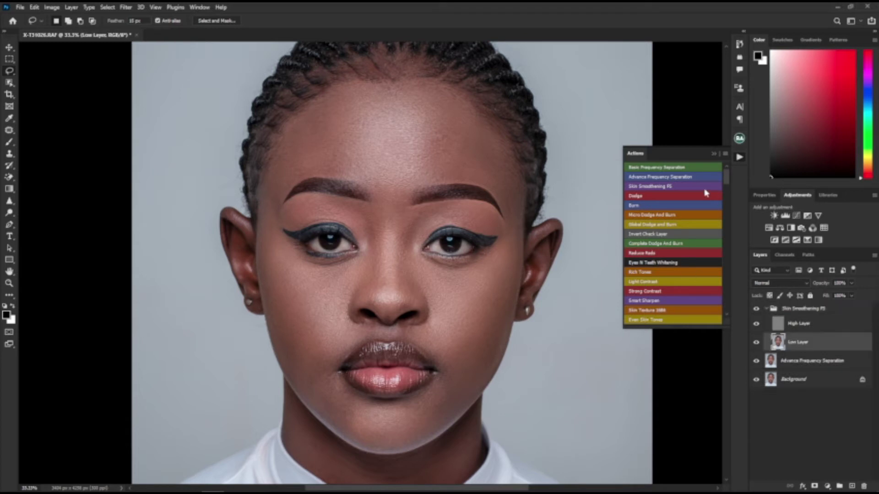
click(715, 154)
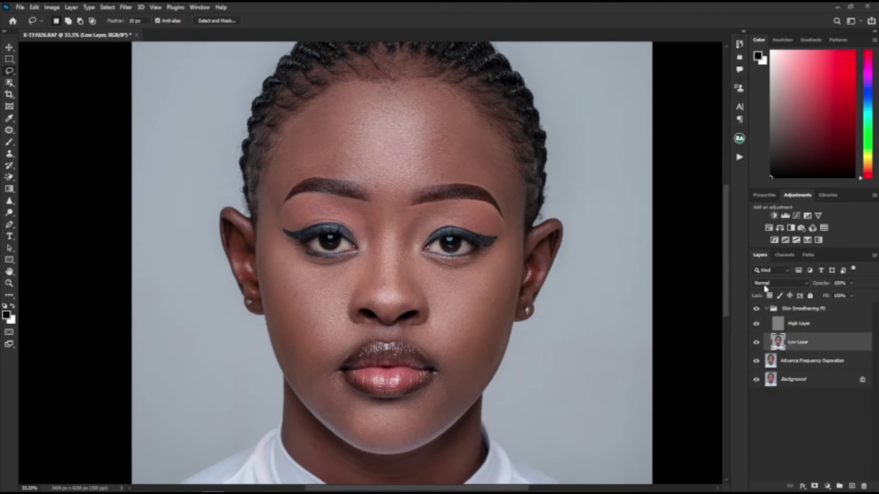
click(8, 143)
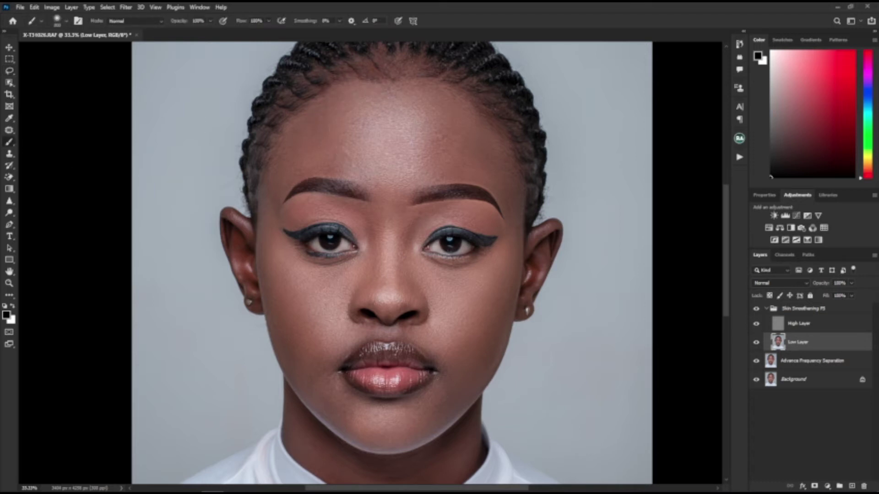
Switch to the Mixer Brush (Wet 0%, Load 70%, Mix 90%, Flow 1%) and pan around the face.
right_click(9, 142)
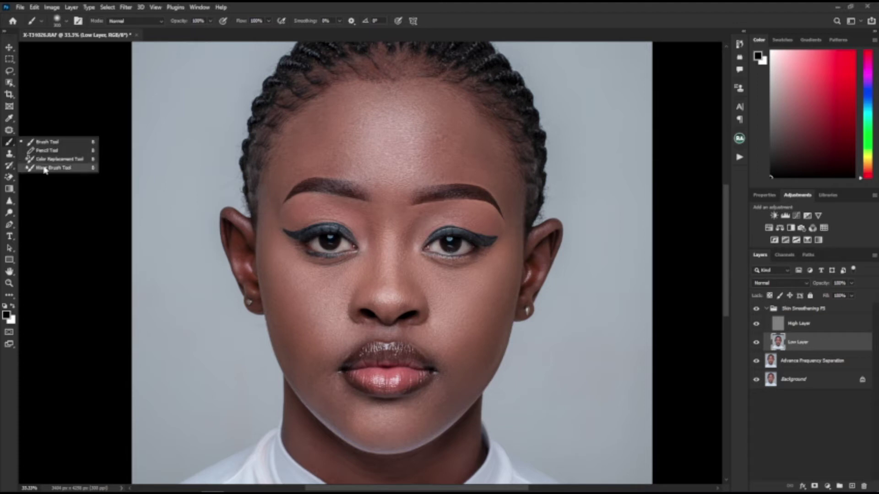
click(41, 170)
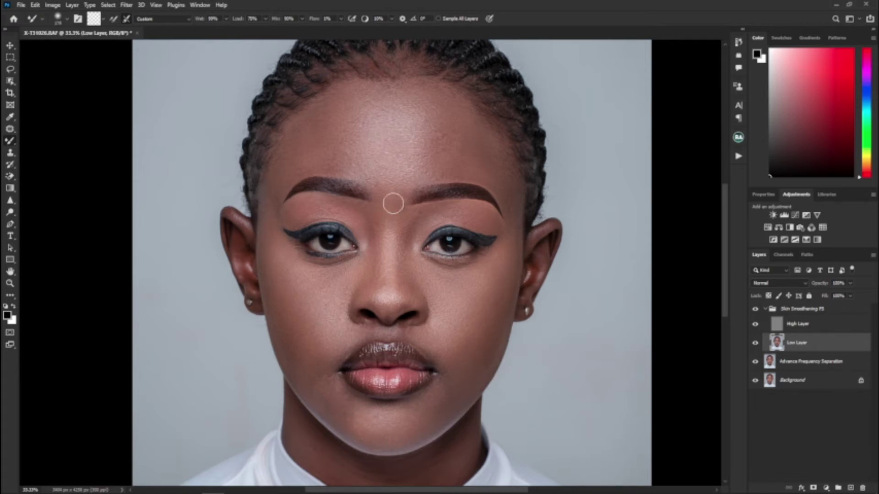
scroll(405, 143, right, 3)
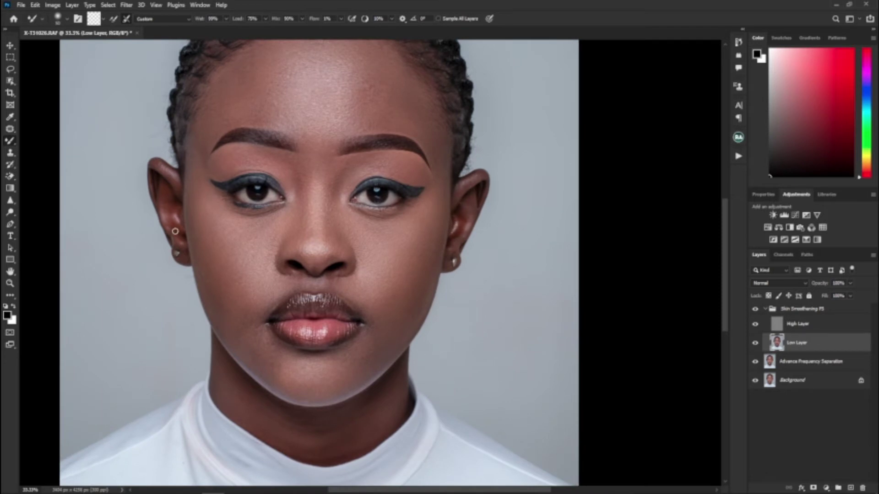
scroll(420, 254, down, 5)
scroll(420, 254, left, 2)
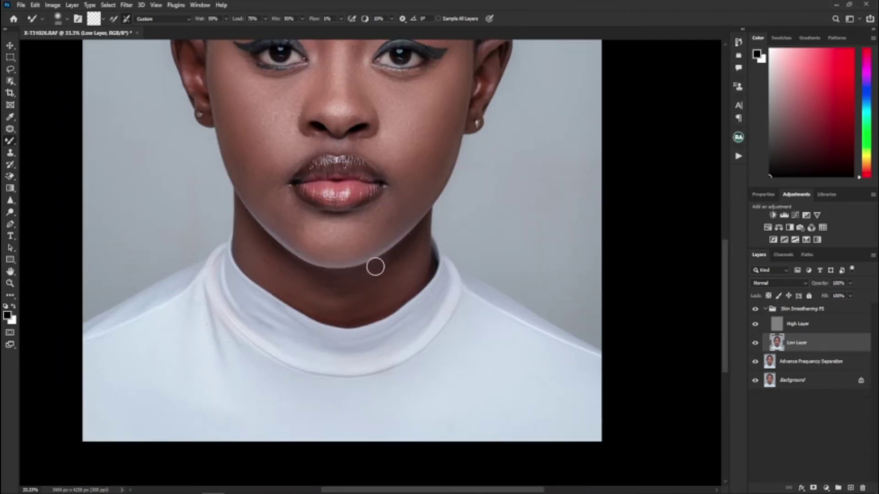
scroll(375, 265, up, 2)
scroll(396, 278, up, 5)
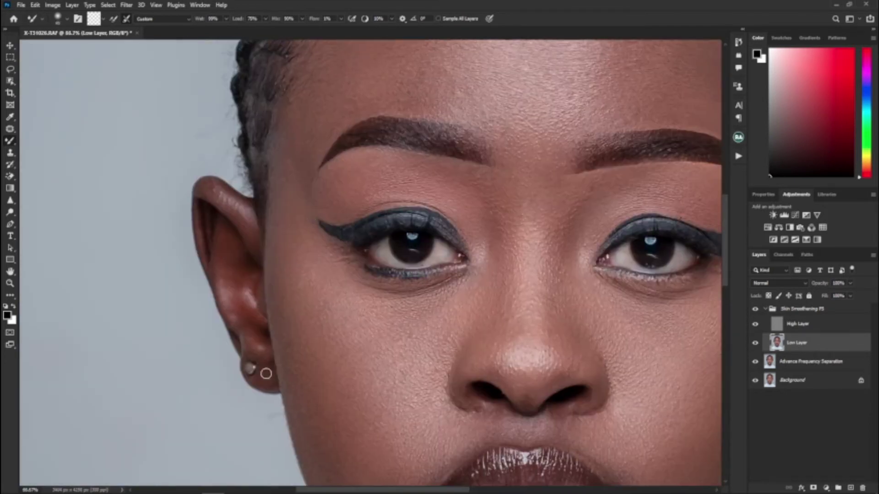
scroll(322, 291, down, 3)
scroll(321, 291, down, 1)
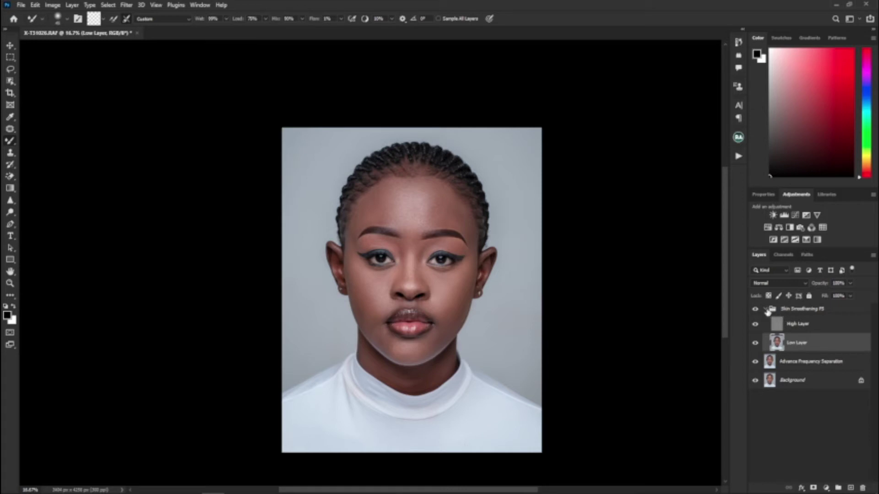
Collapse the Skin Smoothening FS group and compare the face with and without it, zoomed in.
click(773, 309)
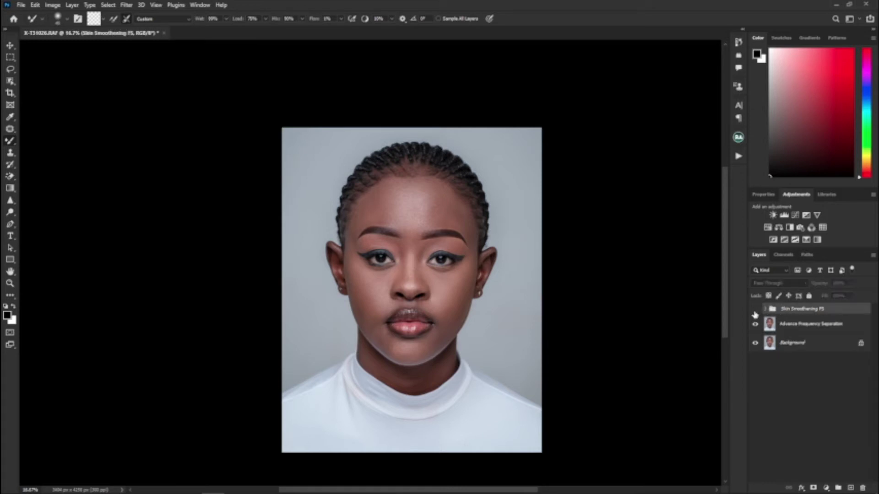
click(755, 311)
click(755, 311)
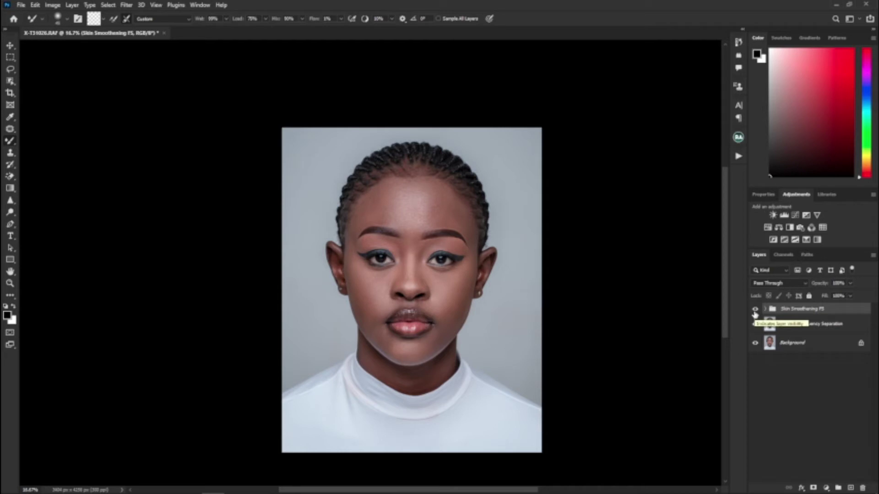
key(ctrl+plus)
key(ctrl+plus)
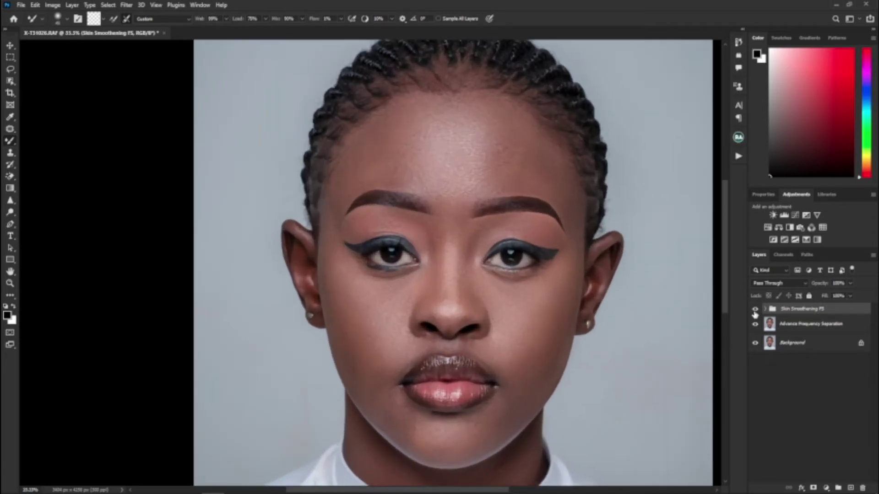
click(756, 312)
Merge Skin Smoothening FS and Advance Frequency Separation into one layer with Merge Visible.
shift+click(796, 325)
right_click(821, 323)
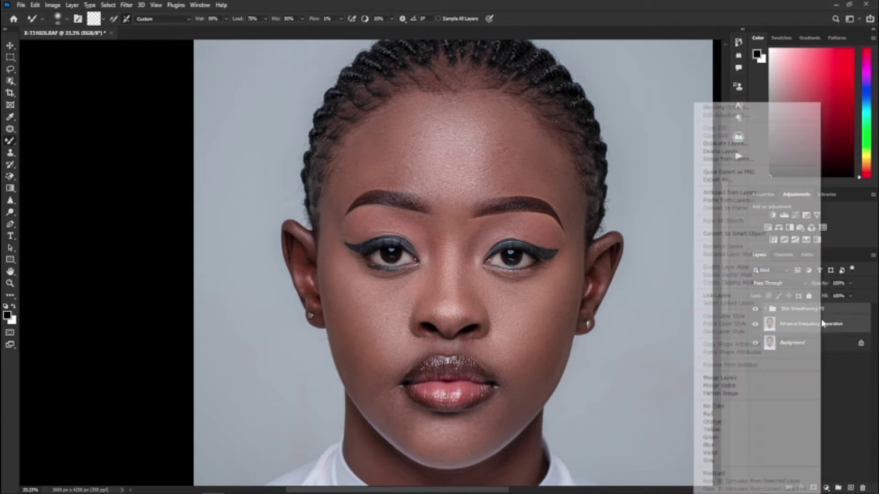
click(742, 387)
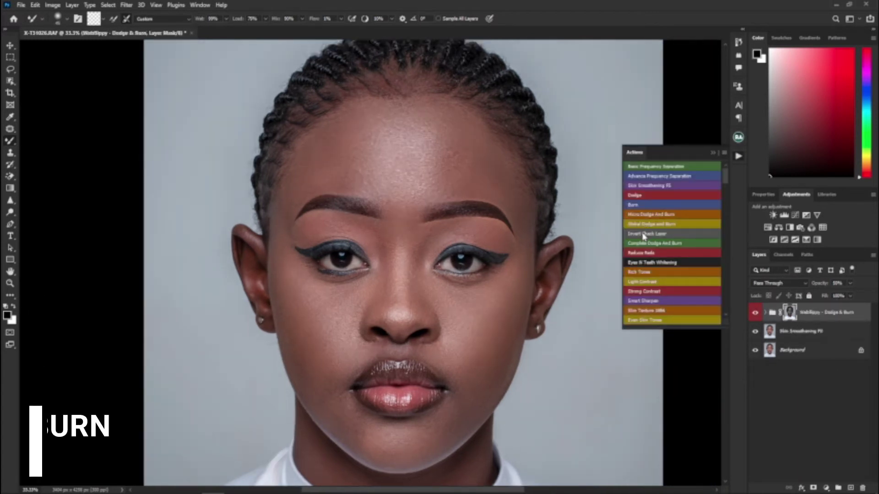
Run the Micro Dodge And Burn action and target the Dodge layer's mask.
click(658, 214)
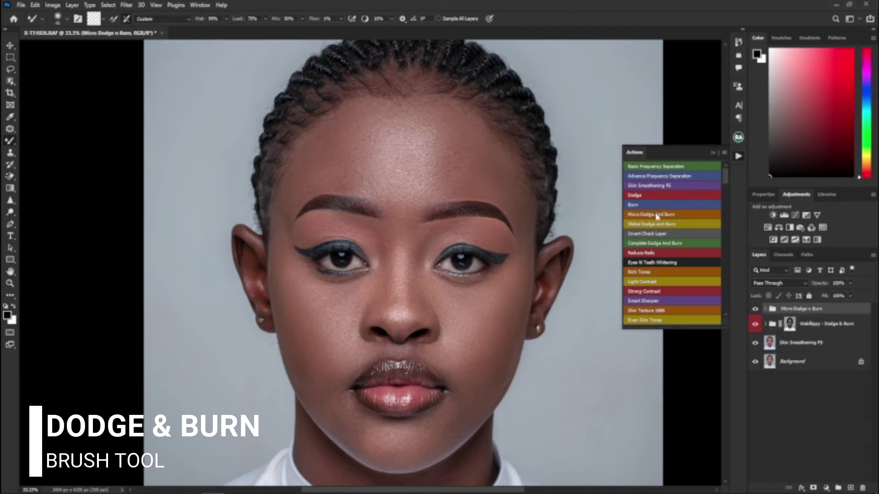
click(766, 309)
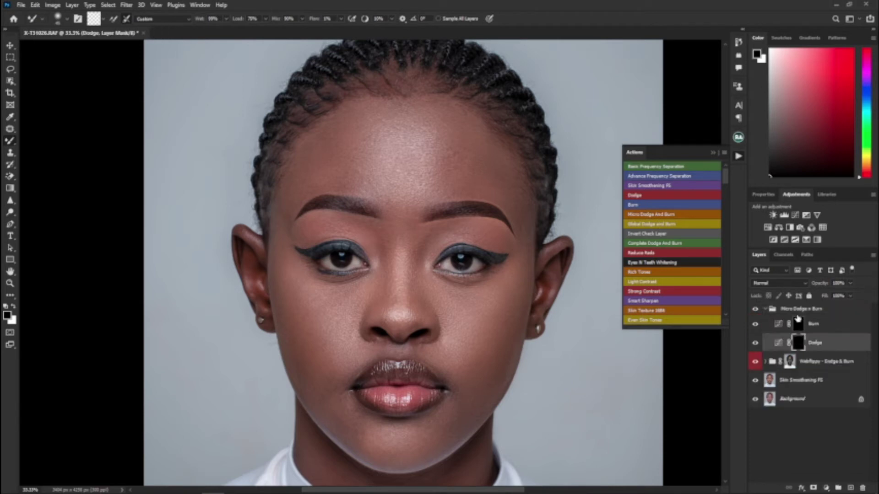
click(797, 344)
Switch to the regular Brush Tool with Flow set to 1%.
right_click(11, 140)
click(30, 141)
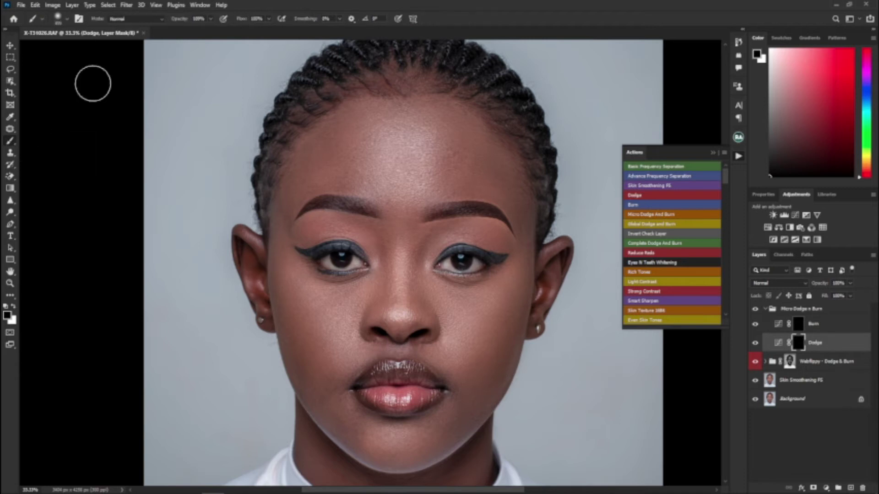
click(269, 19)
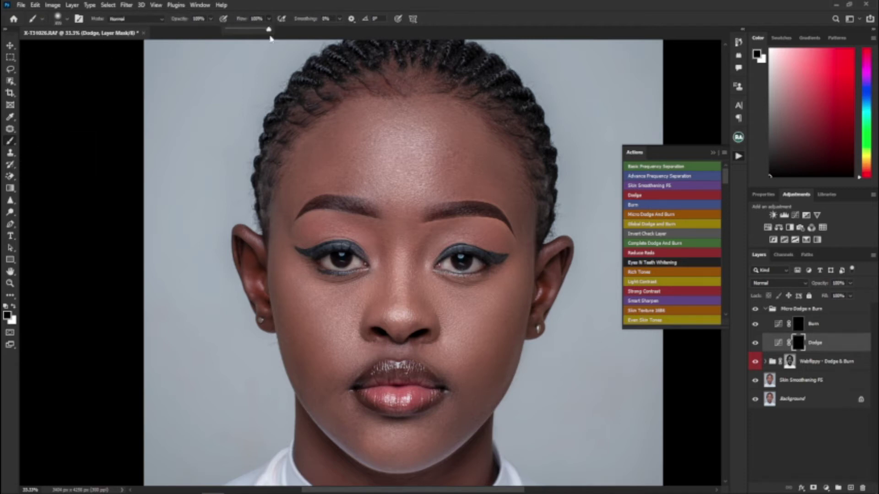
drag(269, 31, 157, 31)
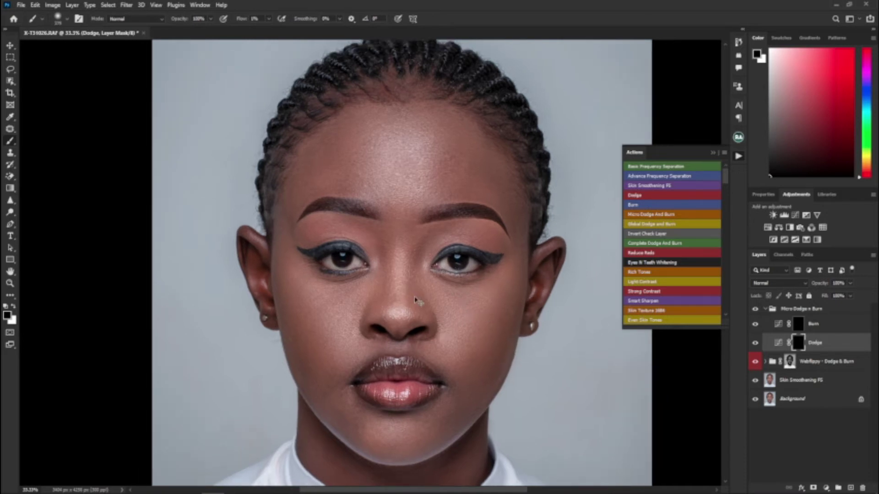
Paint low-flow strokes over the right cheek, ear, lips, eyebrows and forehead.
key(ctrl+minus)
key(ctrl+minus)
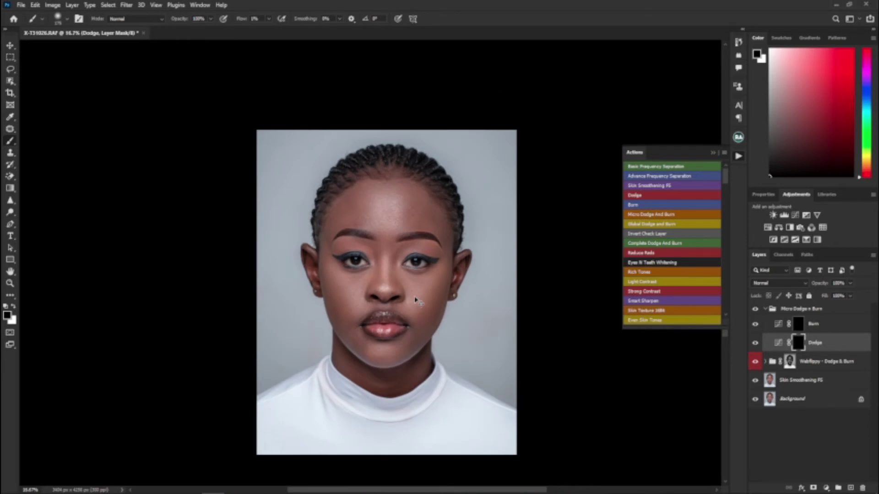
key(ctrl+plus)
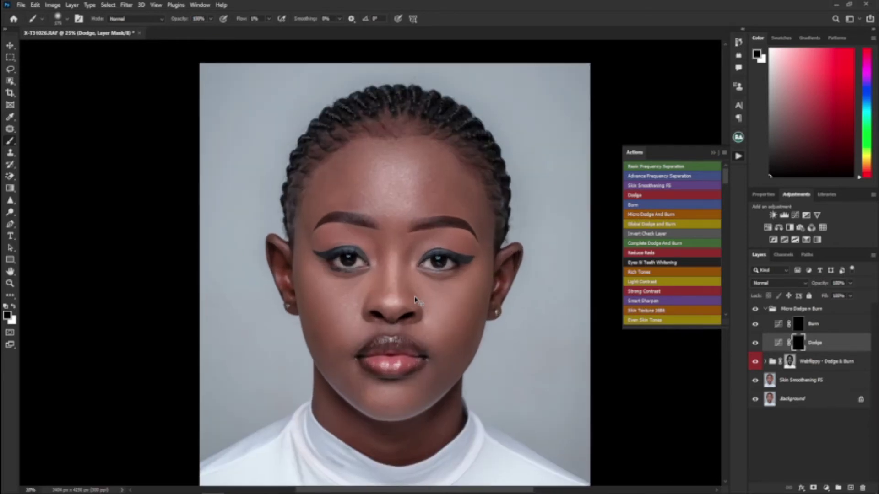
key(ctrl+plus)
key(ctrl+plus)
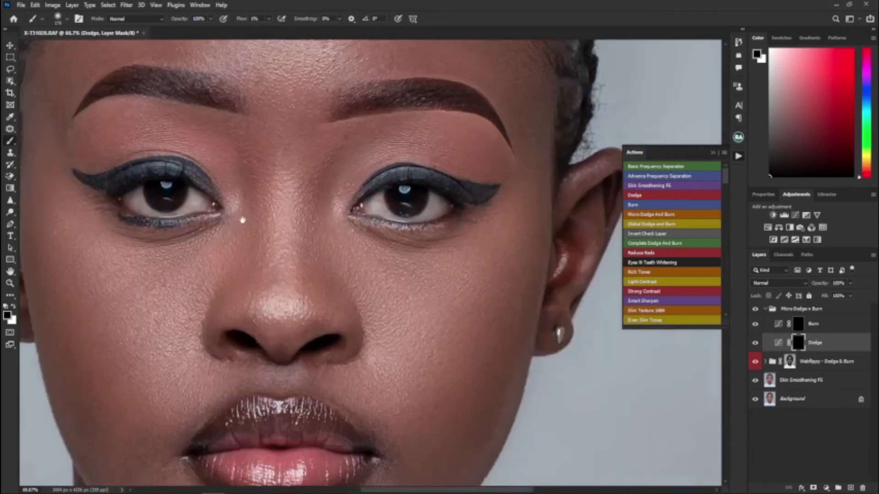
key(ctrl+plus)
drag(353, 284, 243, 219)
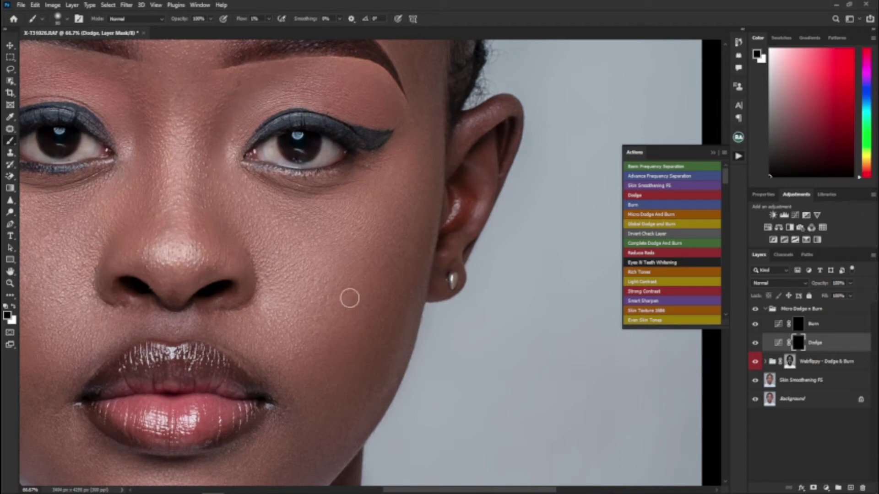
drag(389, 265, 358, 222)
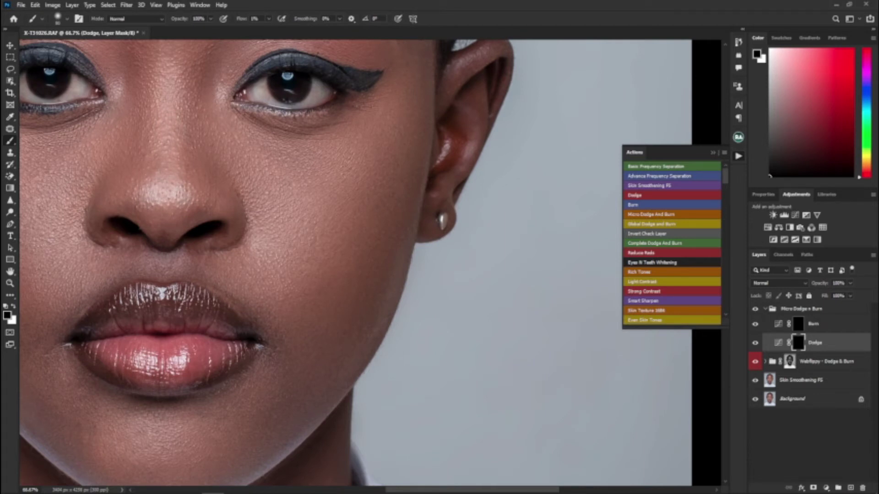
drag(173, 130, 191, 185)
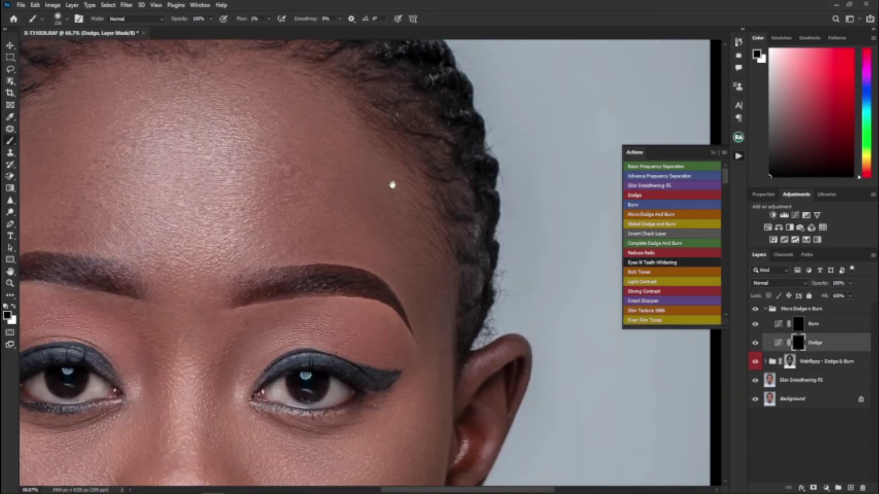
Swap the paint colour to white, compare with and without dodge and burn, and collapse the group.
key(x)
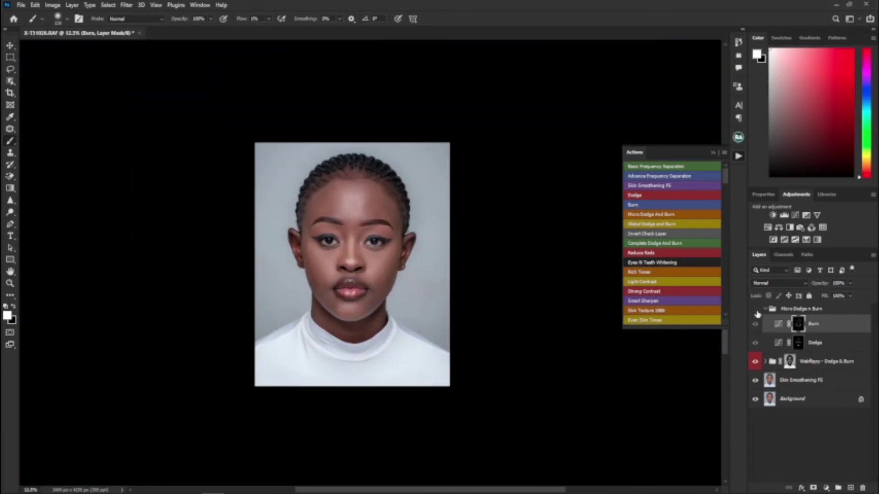
click(755, 311)
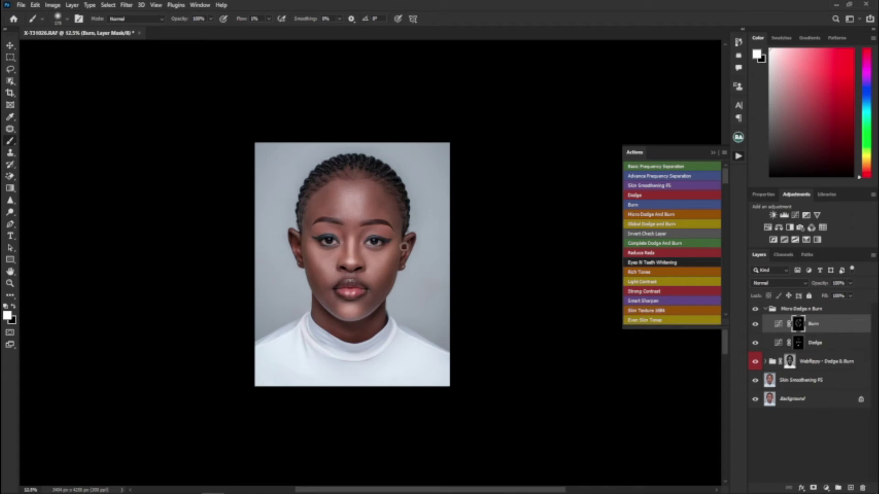
click(765, 309)
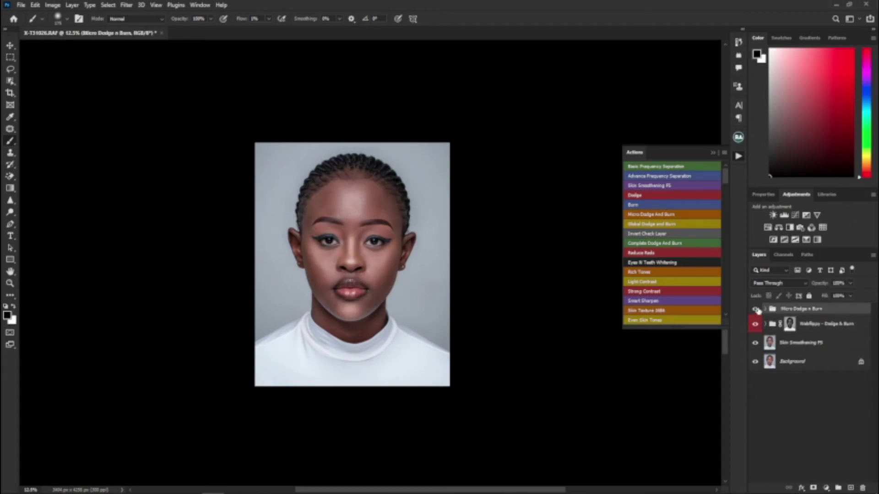
Lower the Micro Dodge n Burn group's opacity to 30%.
click(851, 284)
drag(851, 295, 829, 296)
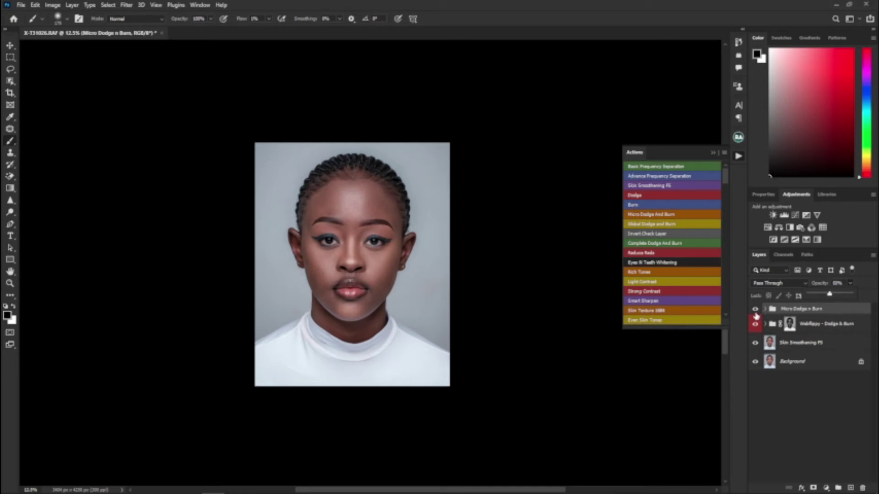
click(756, 316)
click(837, 284)
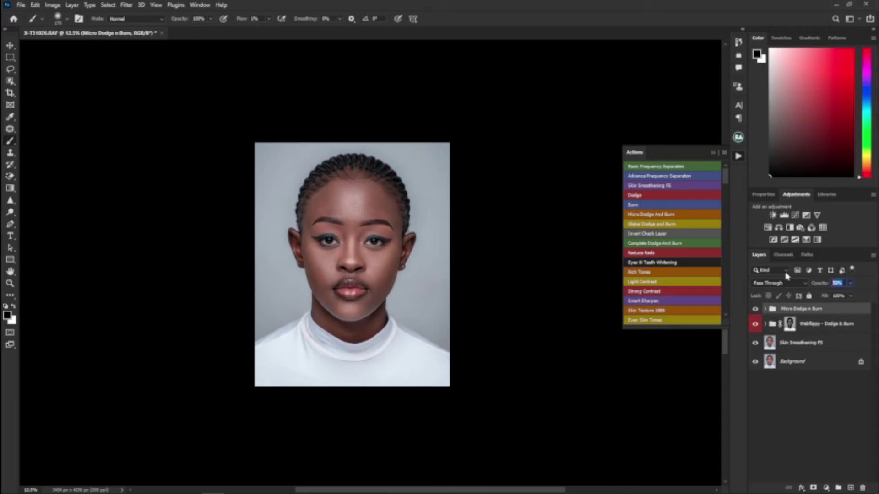
text(10)
key(Return)
click(754, 310)
Merge the retouching layers into one and toggle it repeatedly to compare before and after.
shift+click(803, 349)
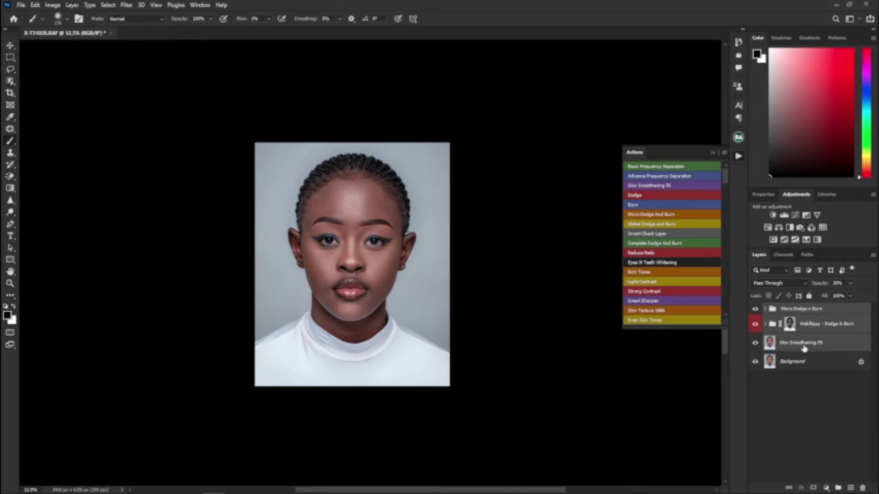
right_click(804, 349)
click(703, 379)
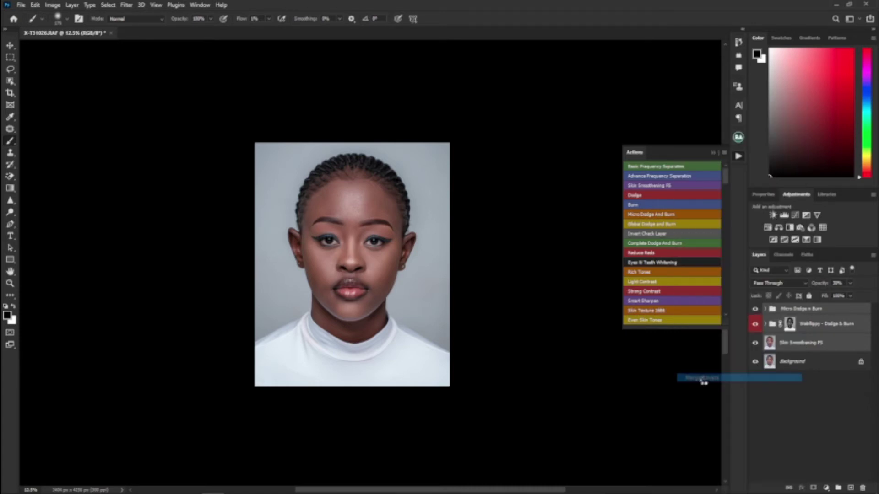
click(754, 313)
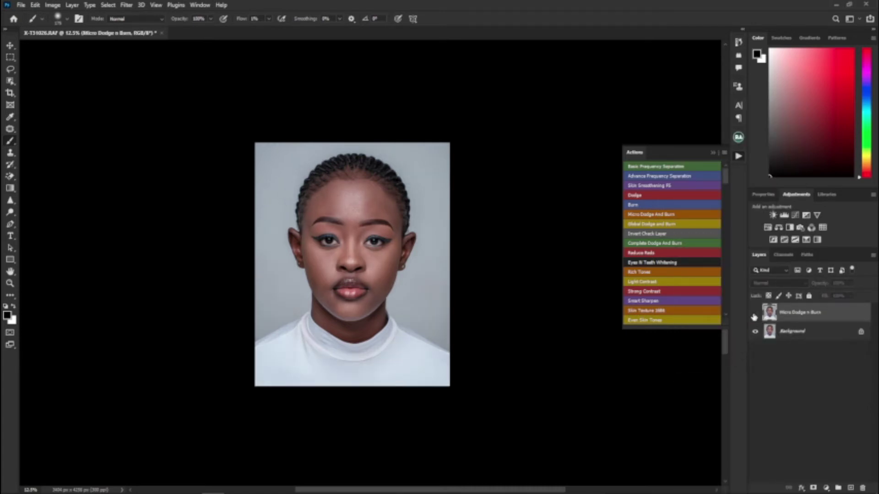
click(754, 313)
click(754, 315)
click(754, 315)
click(754, 315)
click(754, 314)
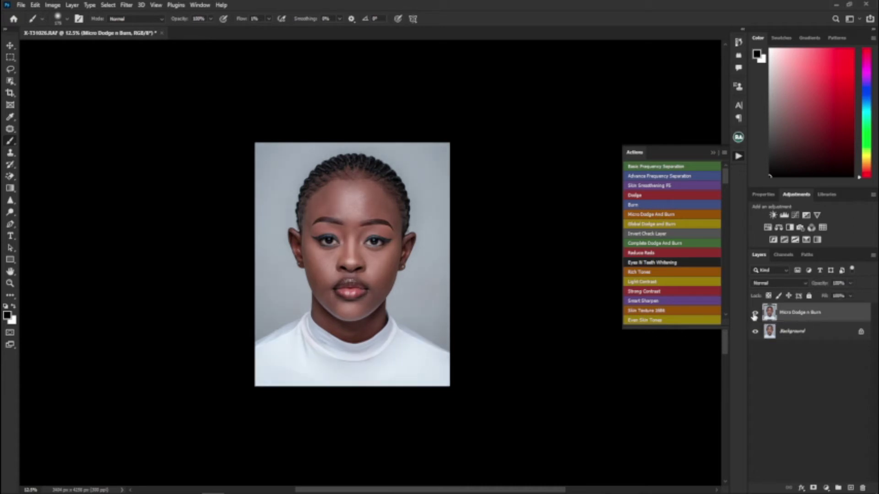
click(755, 315)
click(754, 314)
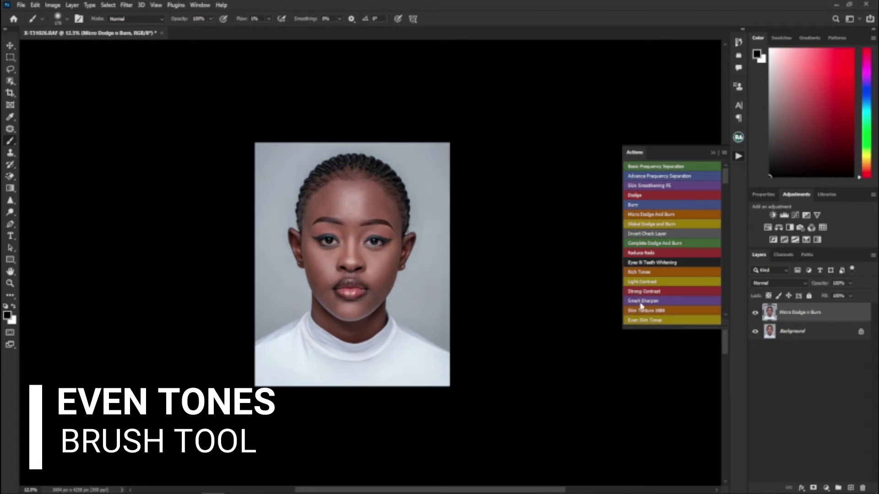
Run Even Skin Tones, building its gradient map from a forehead skin sample.
click(650, 321)
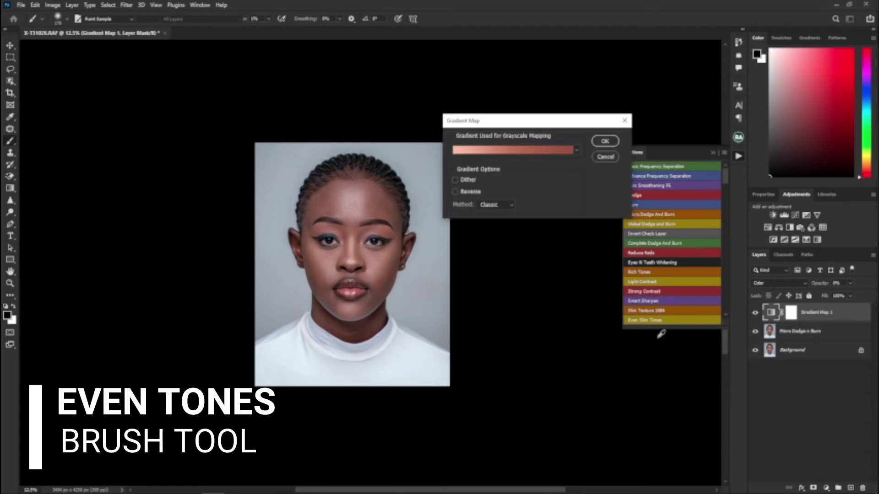
click(378, 206)
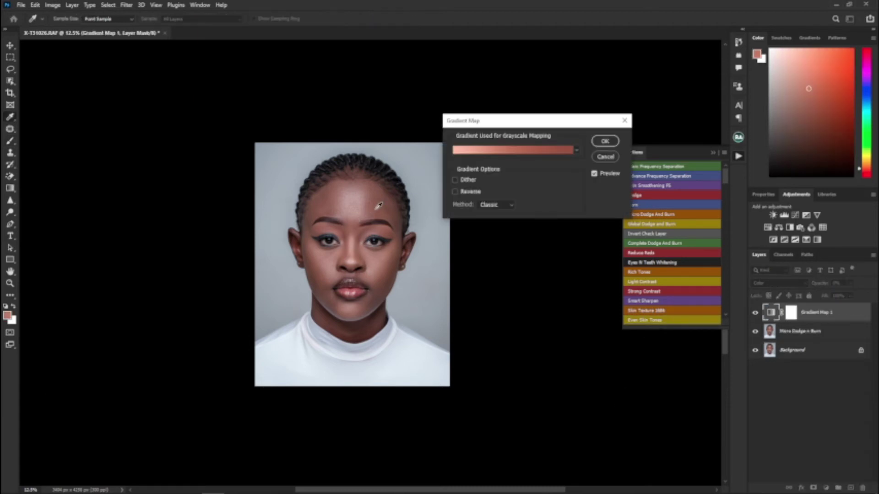
click(614, 143)
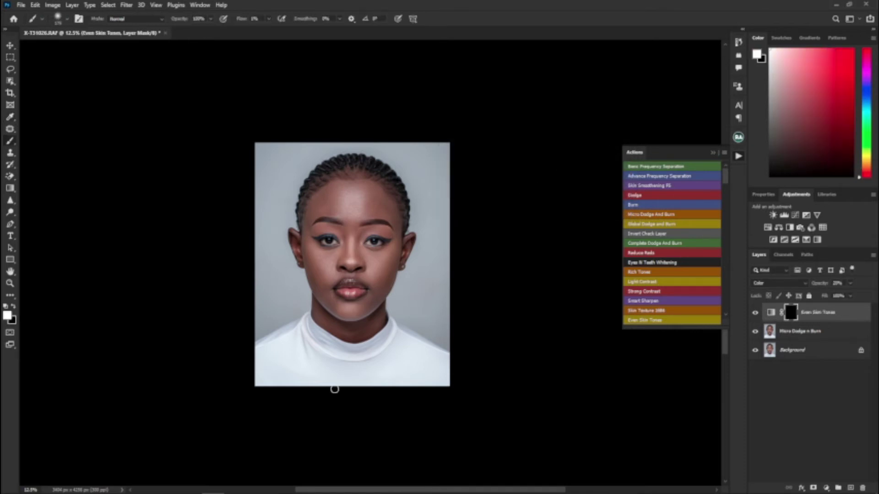
Close the Actions list and raise the brush Flow to 100%.
click(712, 153)
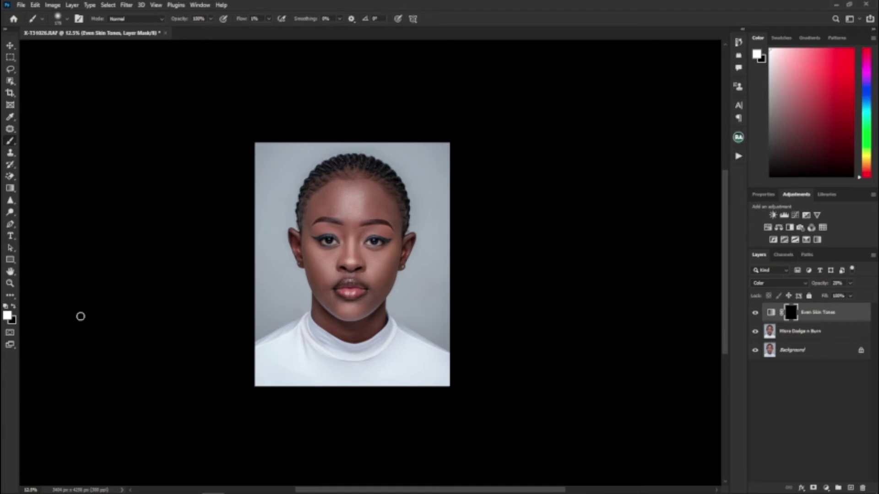
click(13, 306)
click(268, 19)
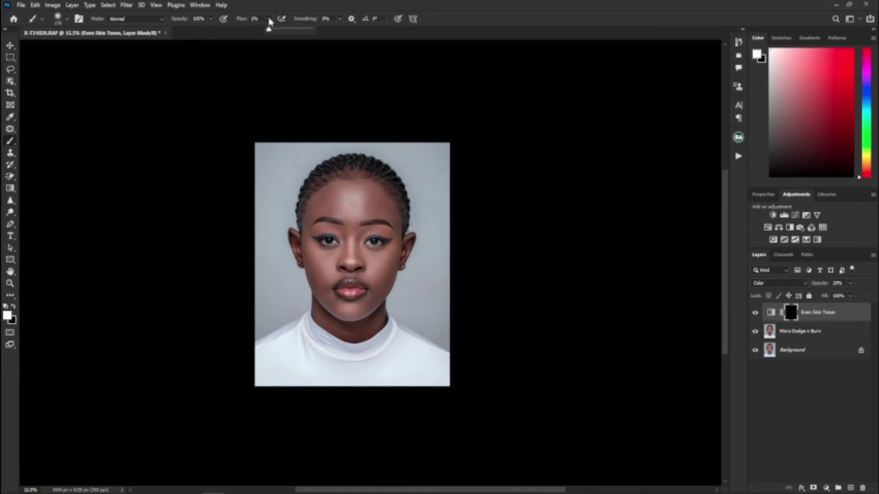
drag(277, 32, 408, 41)
Paint the Even Skin Tones mask white over the face, forehead and hairline.
key(ctrl+plus)
key(ctrl+plus)
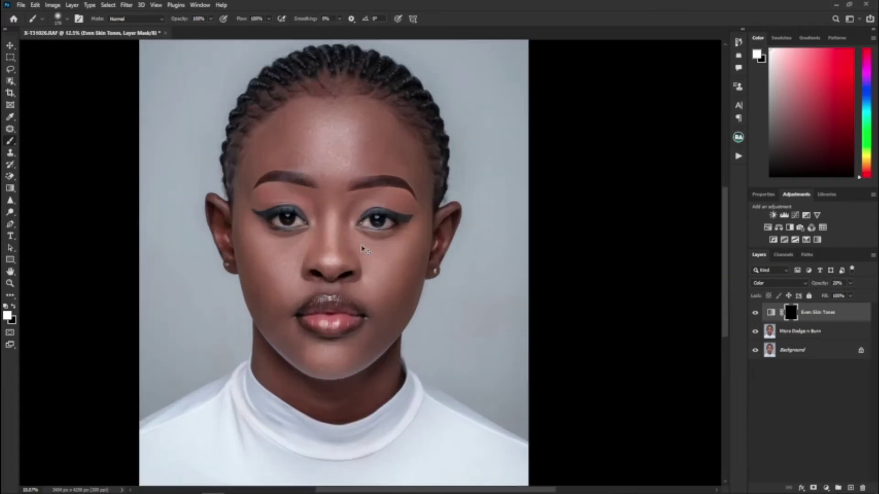
key(ctrl+plus)
key(ctrl+plus)
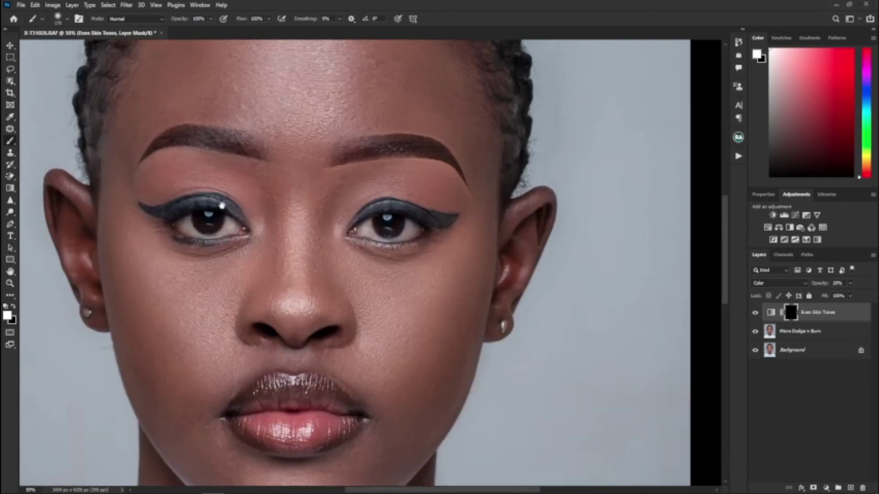
drag(209, 93, 214, 250)
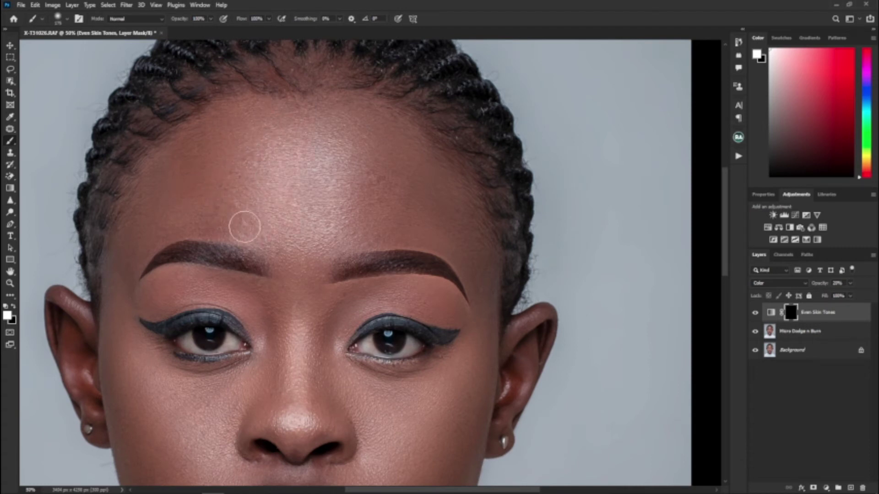
mouse_move(243, 223)
mouse_down()
mouse_move(153, 171)
mouse_move(470, 190)
mouse_up()
scroll(412, 201, down, 3)
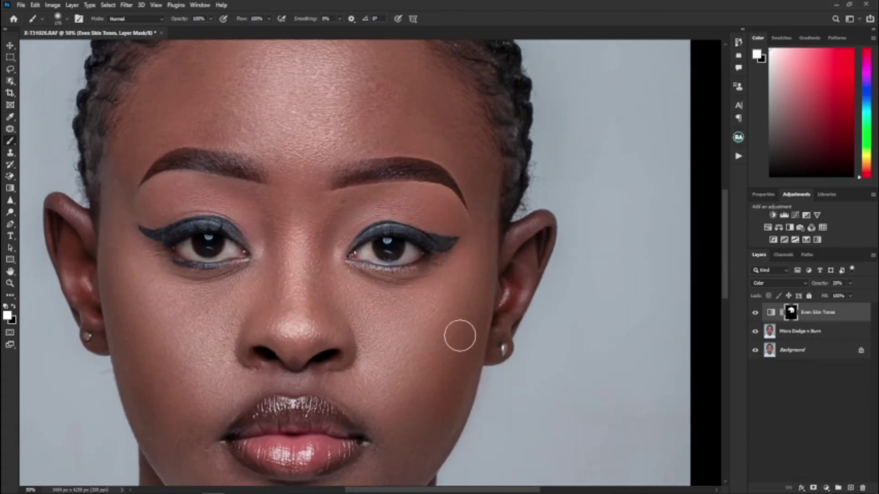
scroll(434, 334, down, 4)
scroll(216, 69, down, 3)
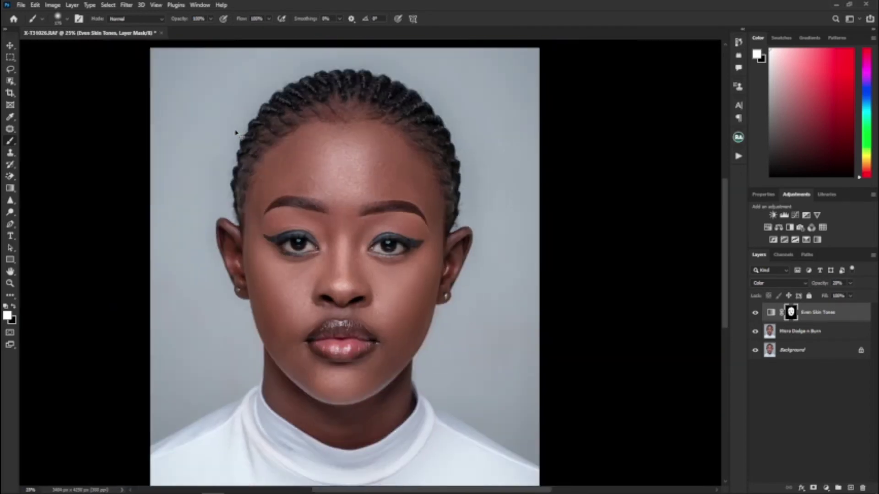
scroll(379, 308, up, 2)
scroll(494, 246, down, 2)
scroll(527, 220, up, 1)
scroll(527, 220, up, 3)
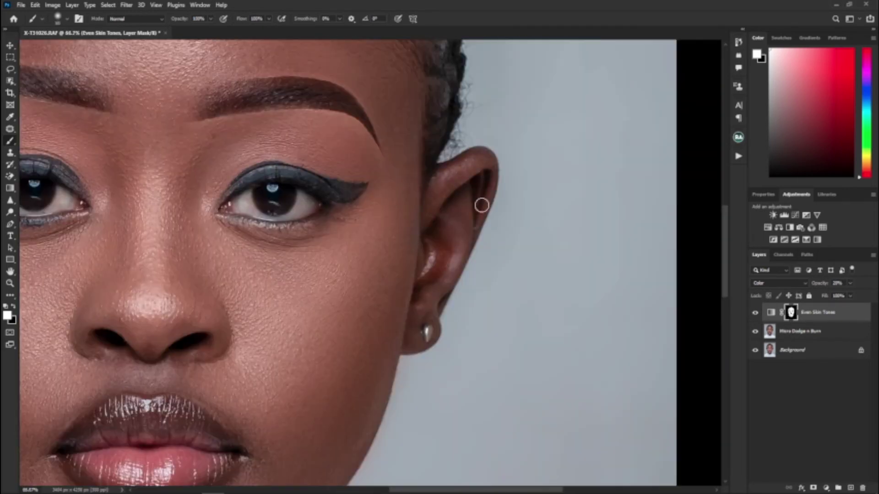
scroll(237, 378, left, 5)
scroll(292, 282, down, 2)
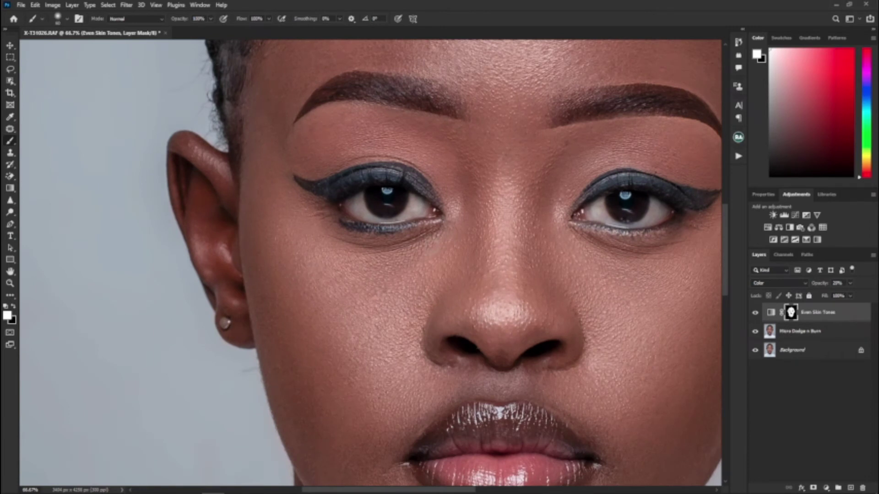
Merge Even Skin Tones with Micro Dodge n Burn and toggle it to compare.
click(817, 335)
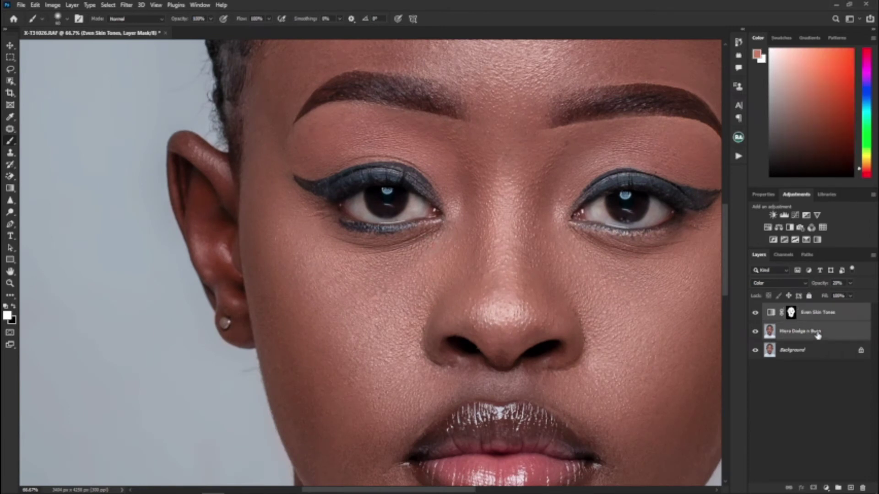
right_click(818, 336)
click(743, 379)
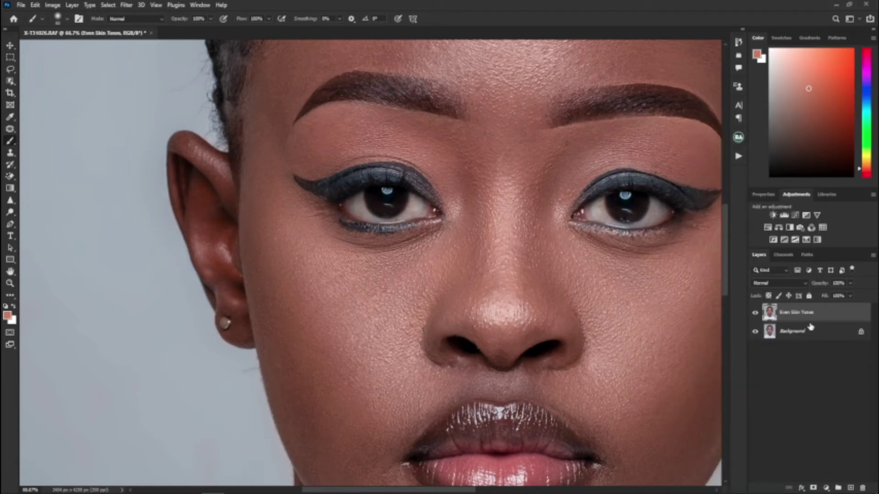
key(ctrl+minus)
key(ctrl+minus)
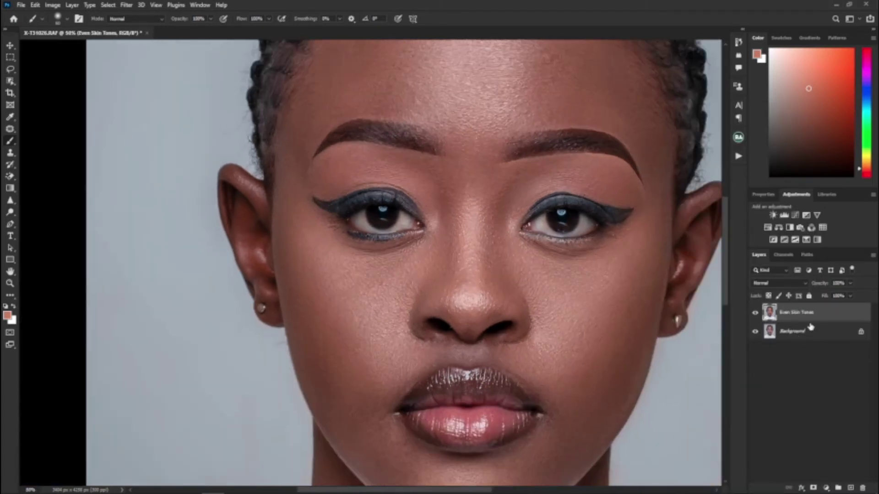
key(ctrl+minus)
key(ctrl+minus)
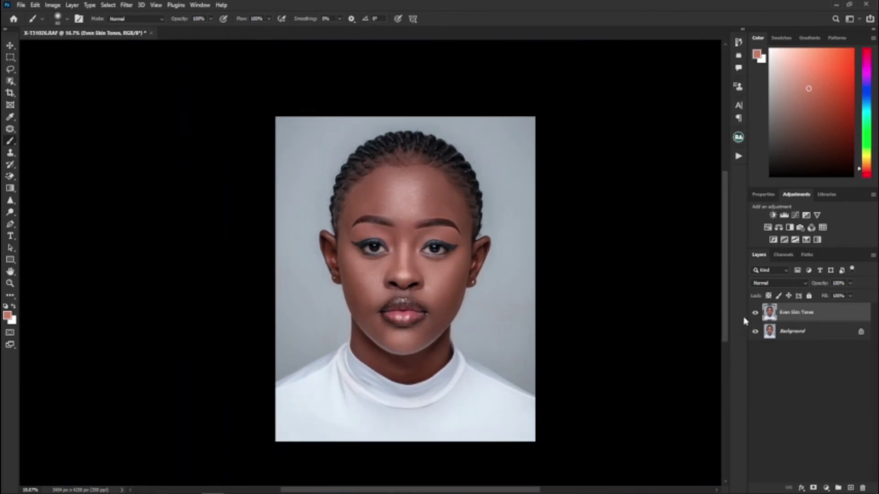
click(755, 313)
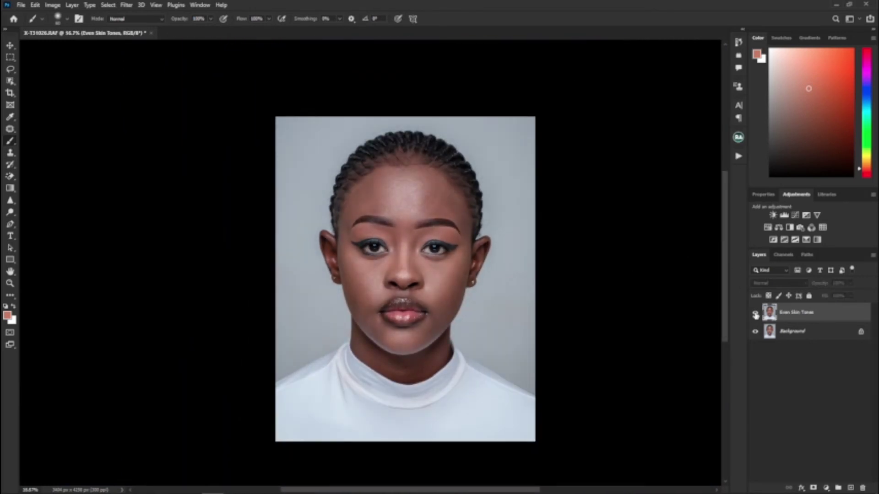
click(755, 314)
Run the Reduce Reds action and merge it with the Even Skin Tones layer.
click(738, 157)
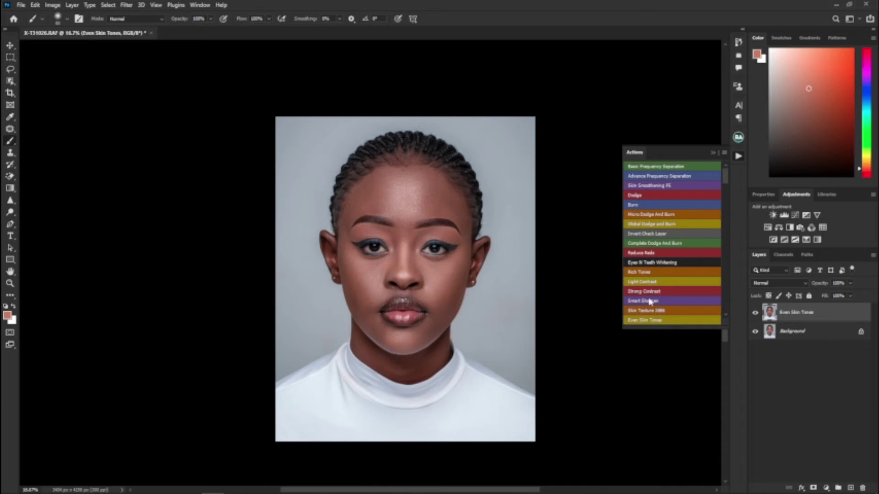
click(645, 254)
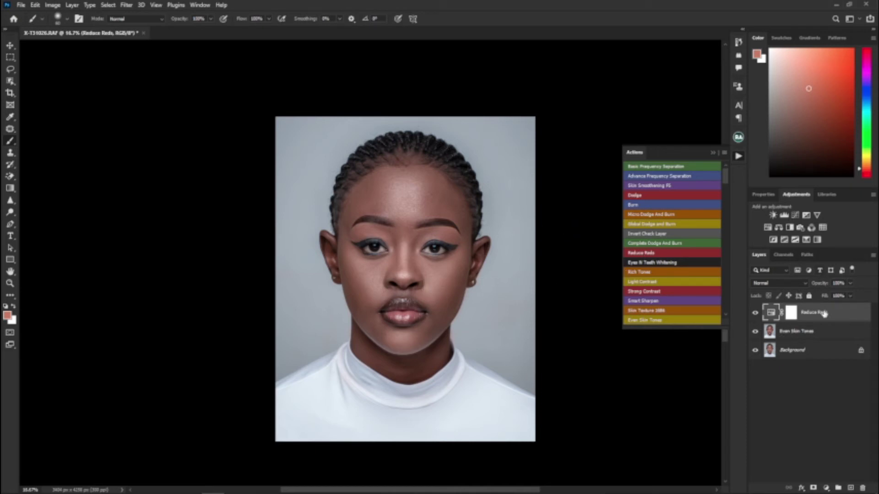
shift+click(787, 335)
right_click(786, 335)
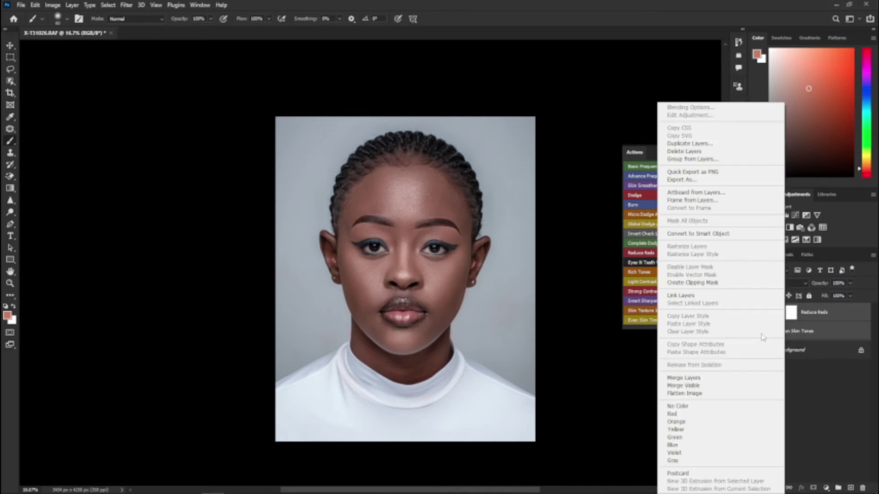
click(685, 379)
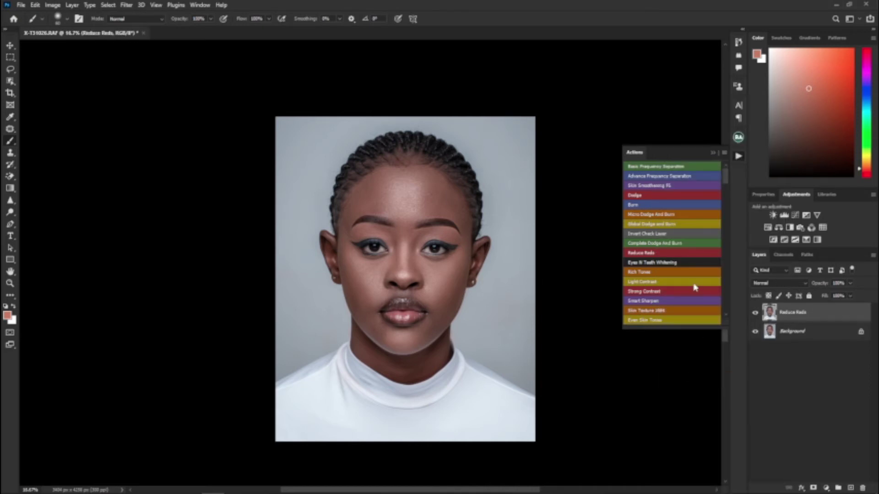
Run the Chocolate grading action and close the Actions list.
drag(726, 181, 726, 219)
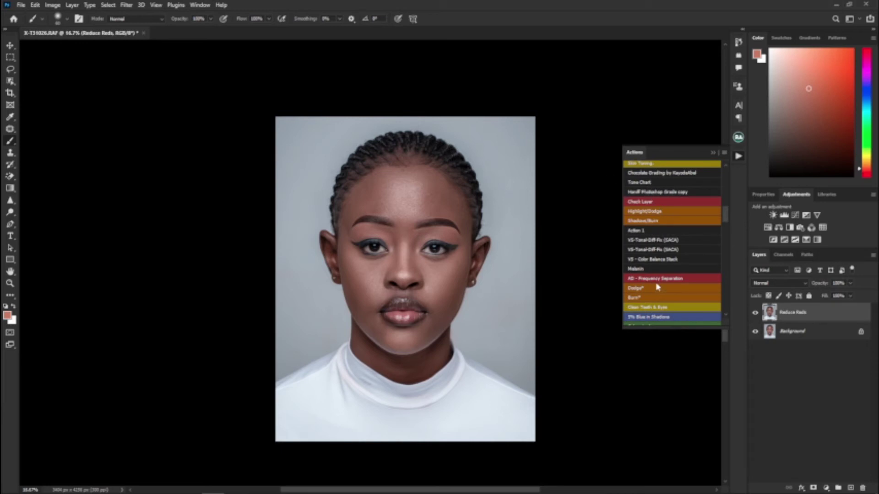
click(654, 174)
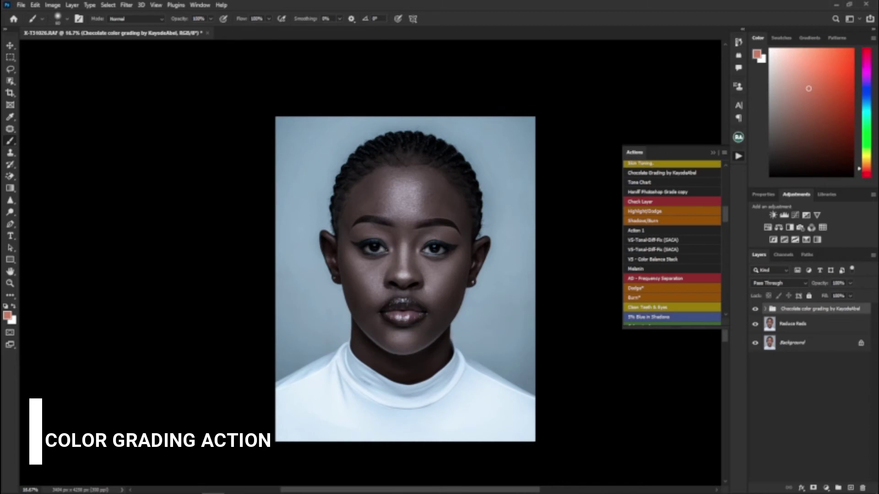
click(712, 152)
Set the Chocolate grading group's opacity to 40% and reselect the group.
click(850, 295)
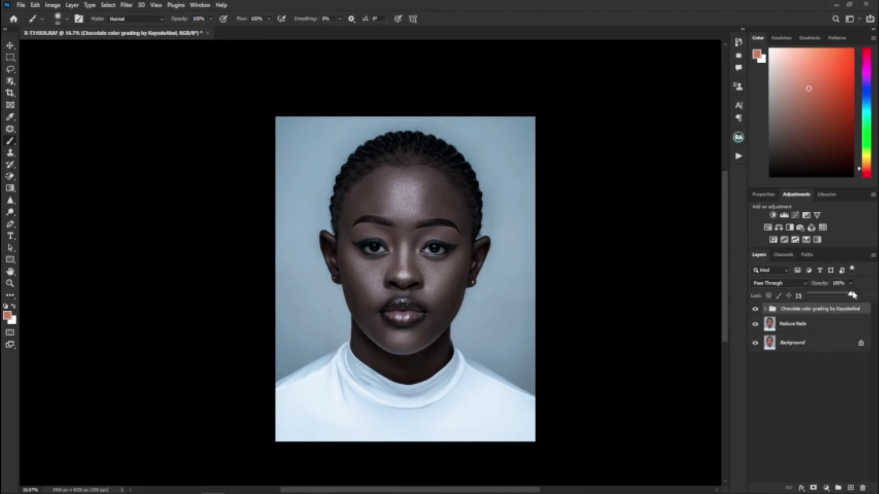
key(Return)
text(80)
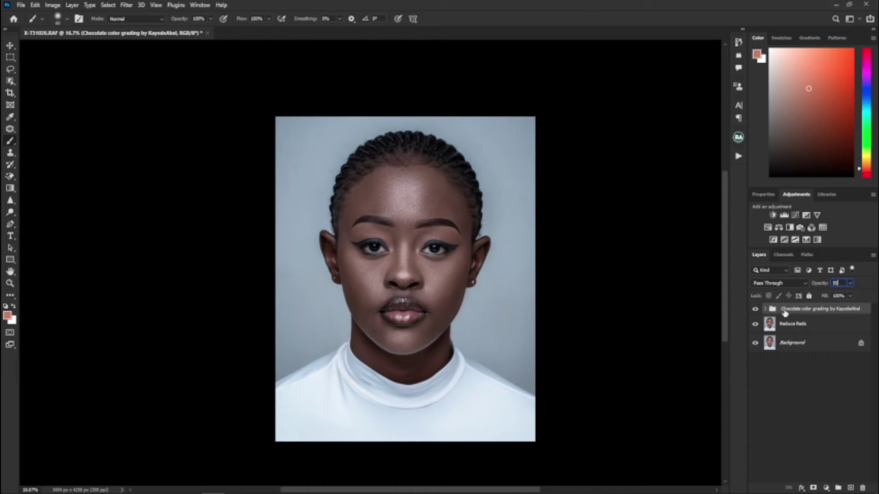
click(851, 283)
click(838, 283)
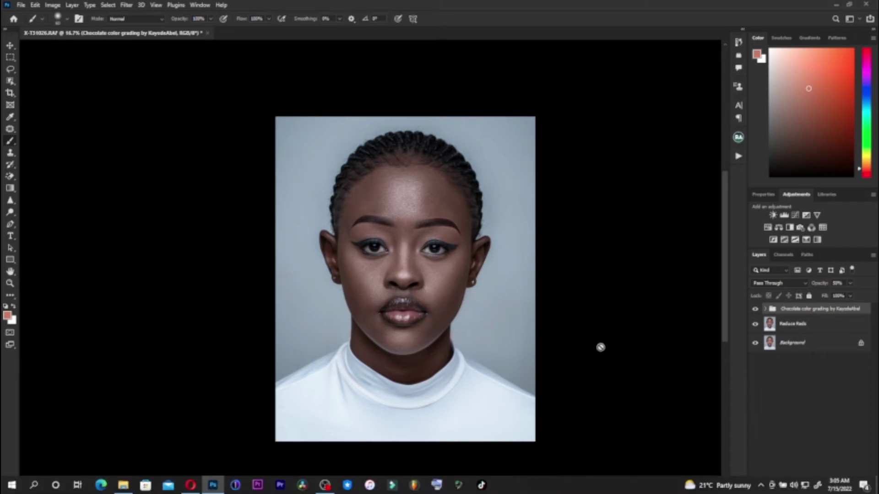
key(Return)
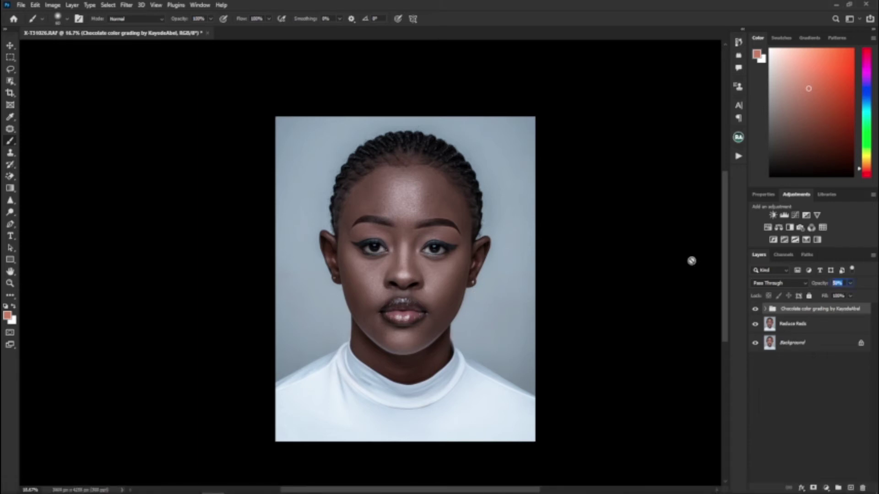
text(0)
text(40)
key(Return)
click(784, 395)
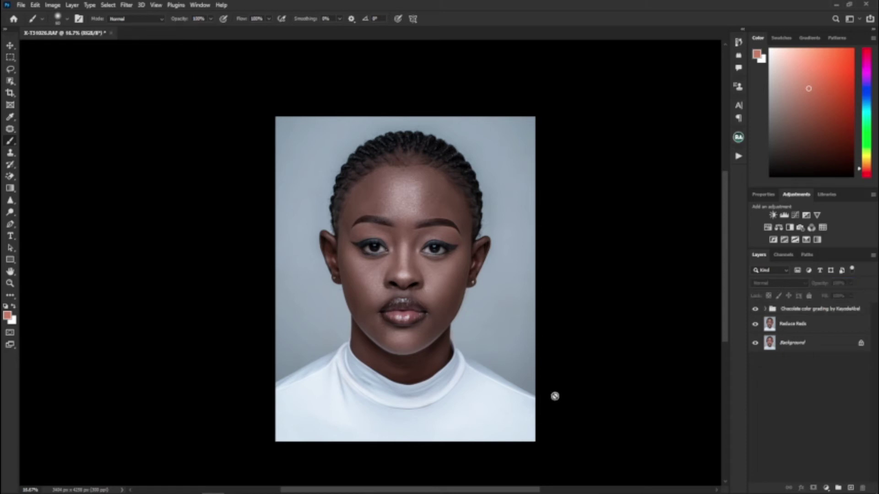
key(ctrl+plus)
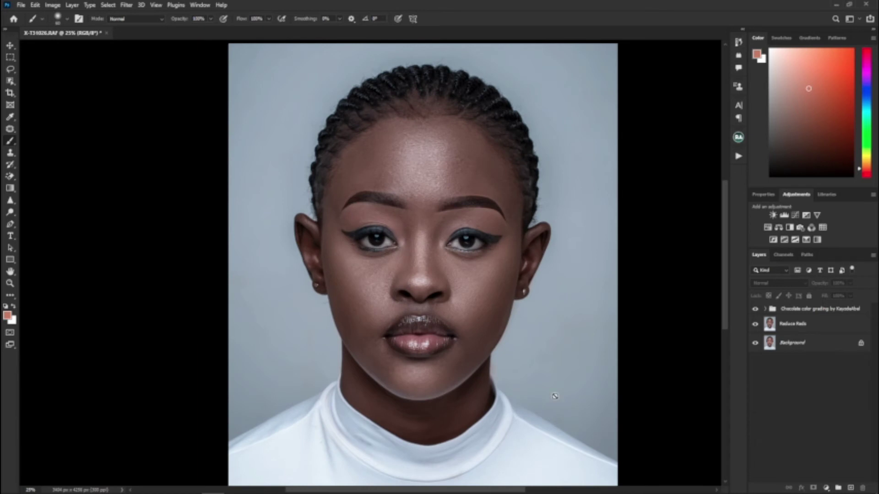
click(774, 312)
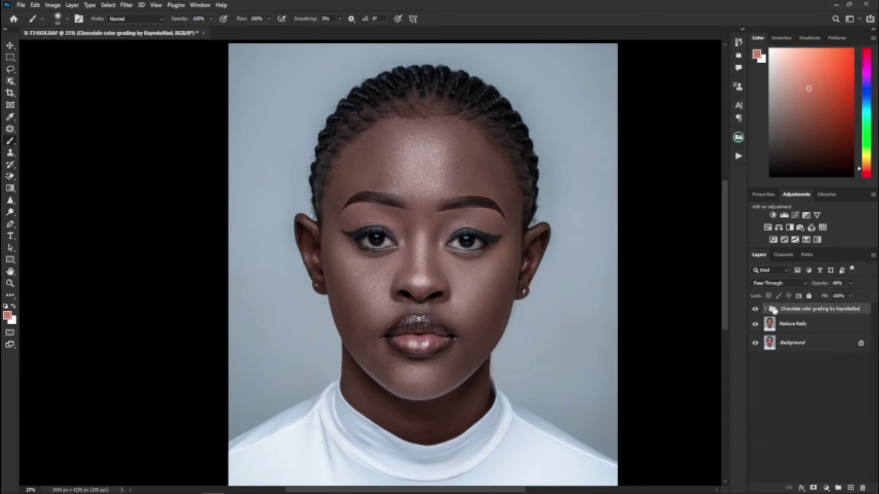
Add an inverted black mask to the Chocolate grading group and paint the face back in white.
click(812, 488)
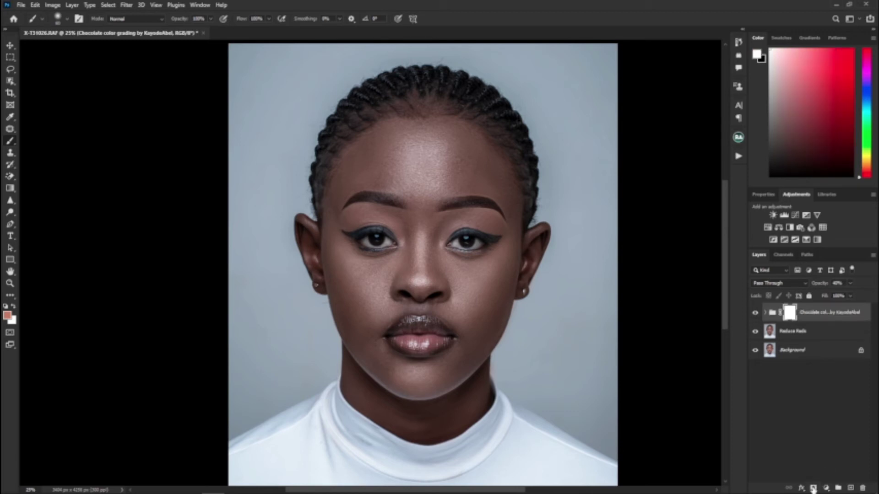
key(ctrl+i)
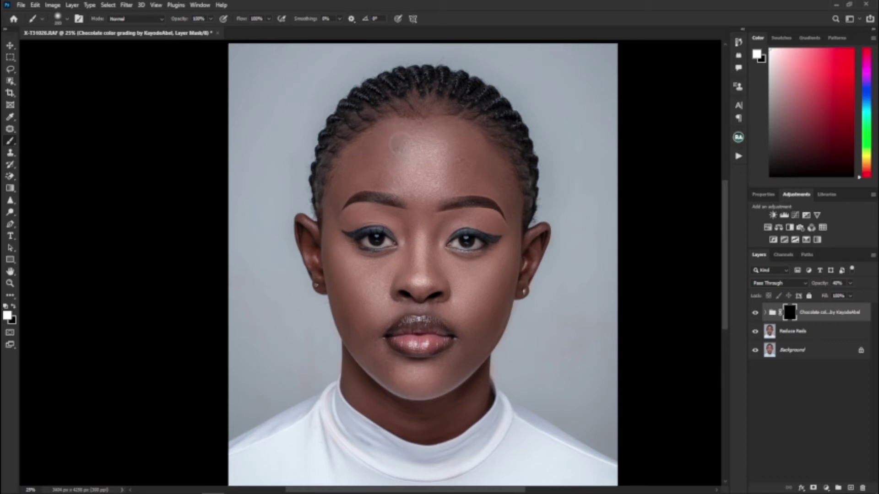
click(405, 140)
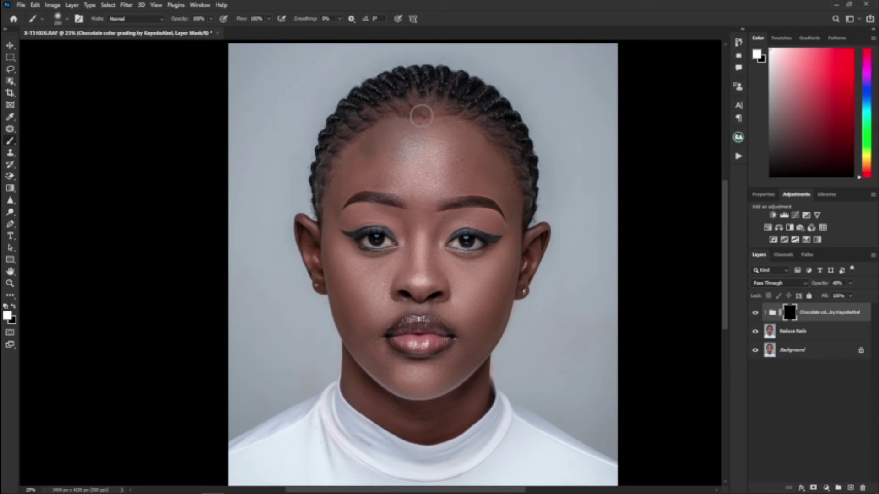
mouse_move(440, 106)
mouse_down()
mouse_move(349, 157)
mouse_move(510, 176)
mouse_move(512, 286)
mouse_move(339, 260)
mouse_move(309, 243)
mouse_move(356, 359)
mouse_move(350, 225)
mouse_up()
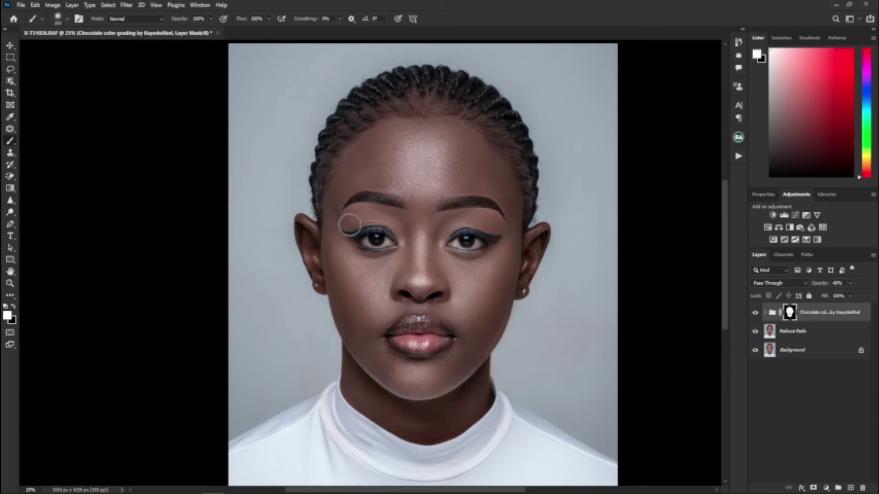
key(x)
scroll(394, 320, up, 3)
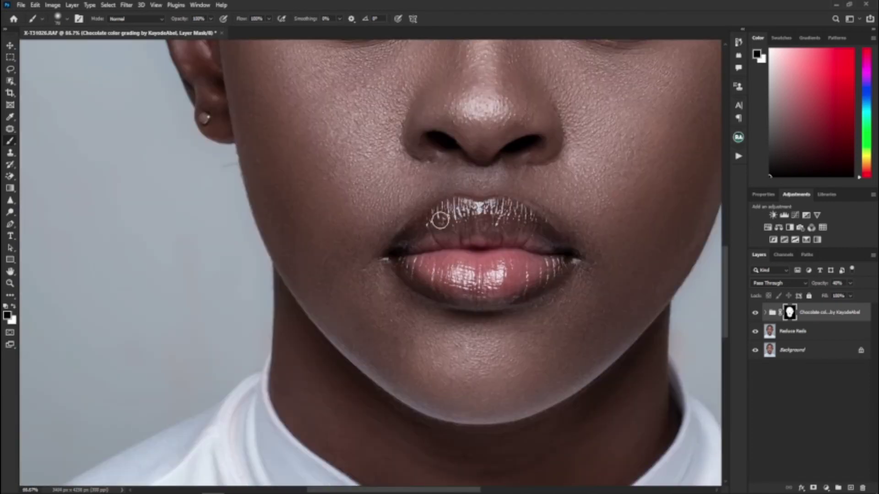
scroll(458, 274, up, 3)
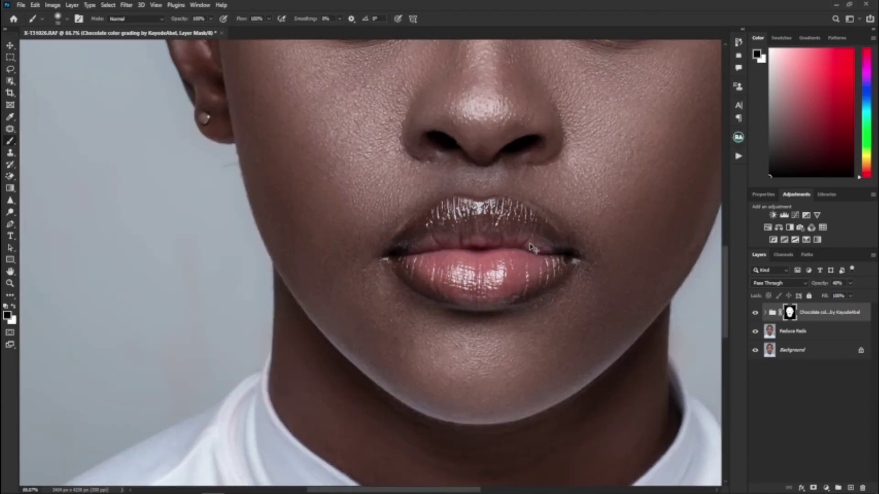
key(ctrl+minus)
key(ctrl+minus)
key(ctrl+minus)
key(ctrl+minus)
key(ctrl+minus)
key(ctrl+minus)
key(ctrl+minus)
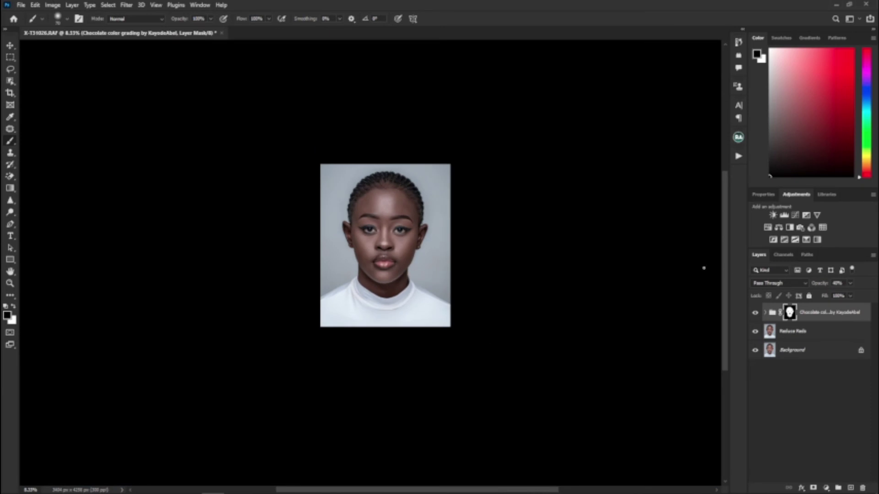
Drag the Chocolate grading group's opacity down to about 17% and check the result.
click(780, 314)
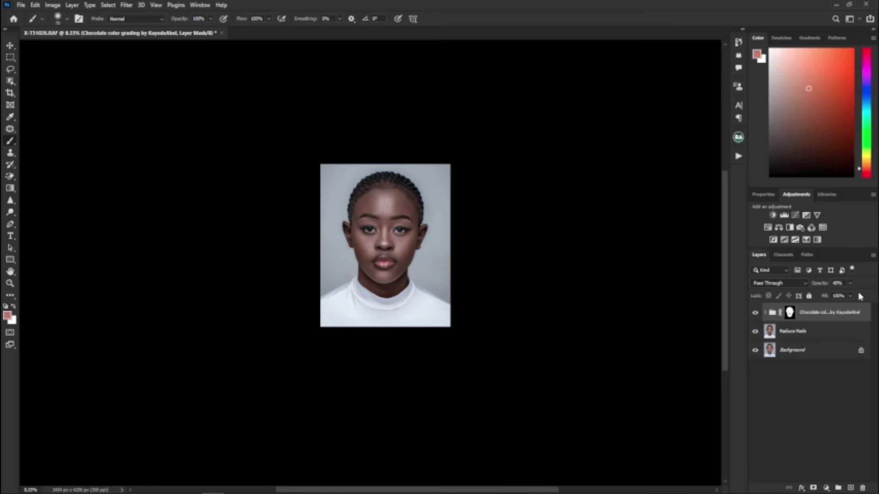
click(849, 284)
drag(847, 288, 837, 296)
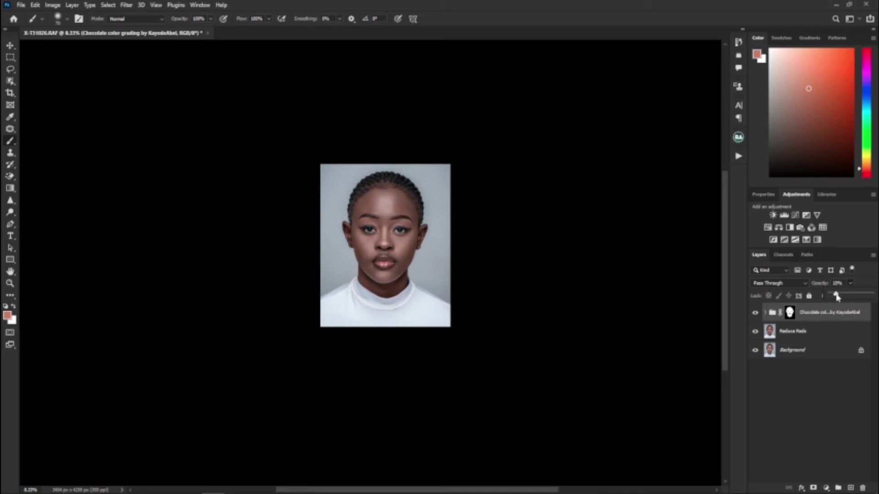
key(ctrl+plus)
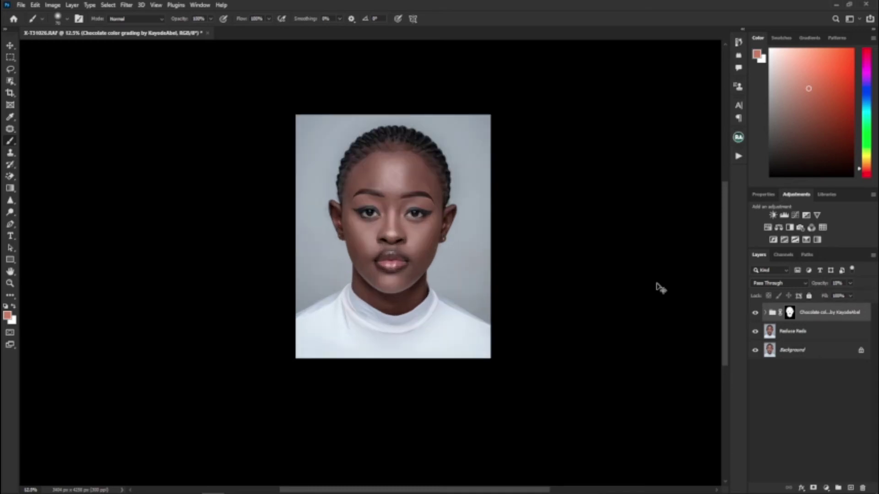
key(ctrl+minus)
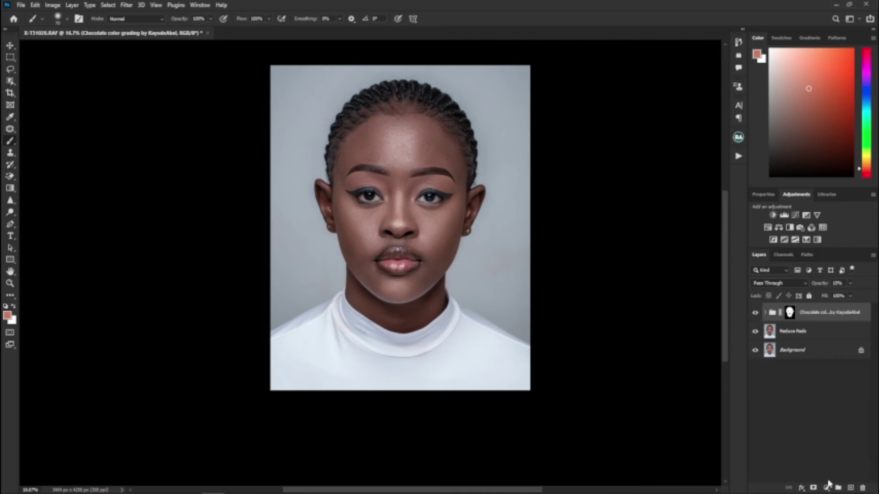
Merge the selected Reduce Reds layers into a single layer.
click(794, 334)
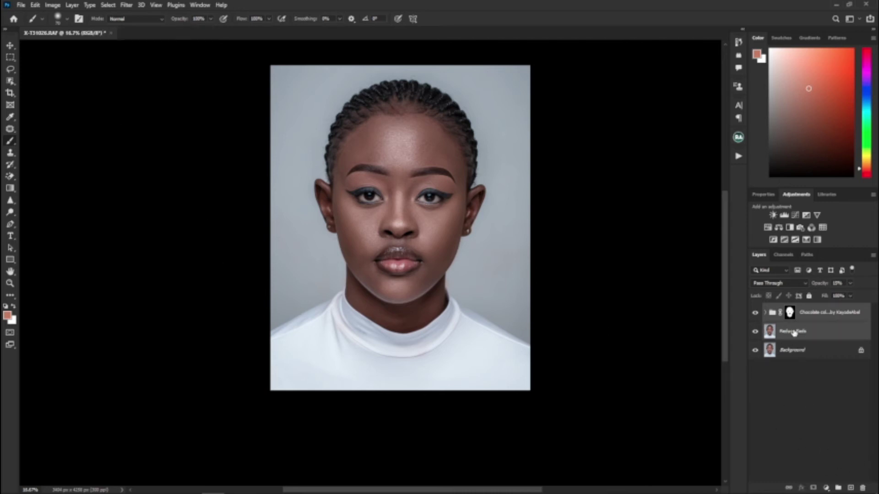
right_click(794, 334)
click(695, 378)
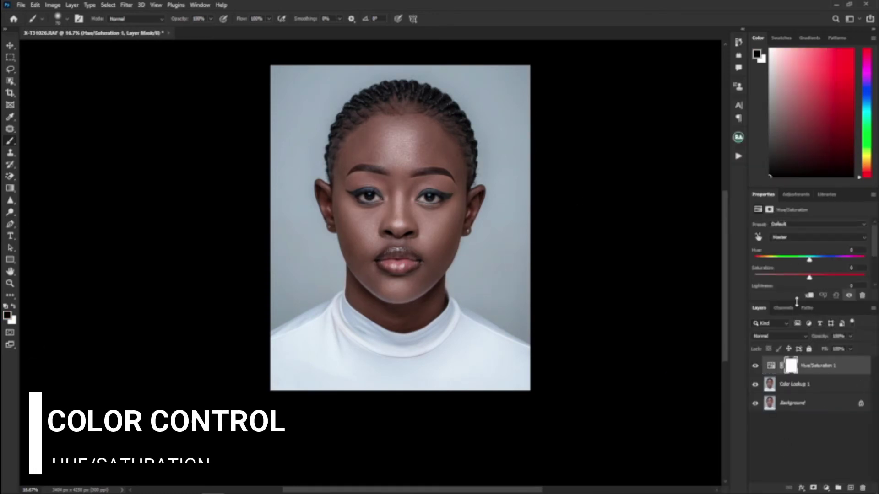
In Hue/Saturation, darken the Blues and Cyans and desaturate the Yellows.
drag(796, 301, 796, 326)
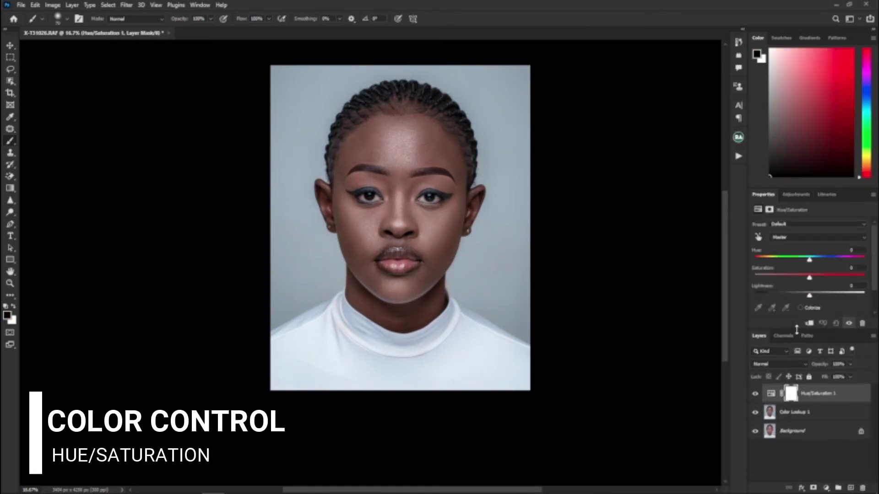
click(817, 238)
click(805, 280)
mouse_move(809, 293)
mouse_down()
mouse_move(788, 297)
mouse_move(806, 278)
mouse_move(798, 280)
mouse_move(808, 298)
mouse_up()
click(778, 237)
click(776, 272)
click(818, 237)
click(778, 253)
Combine the colour lookup and Hue/Saturation adjustments into one layer.
scroll(792, 238, up, 1)
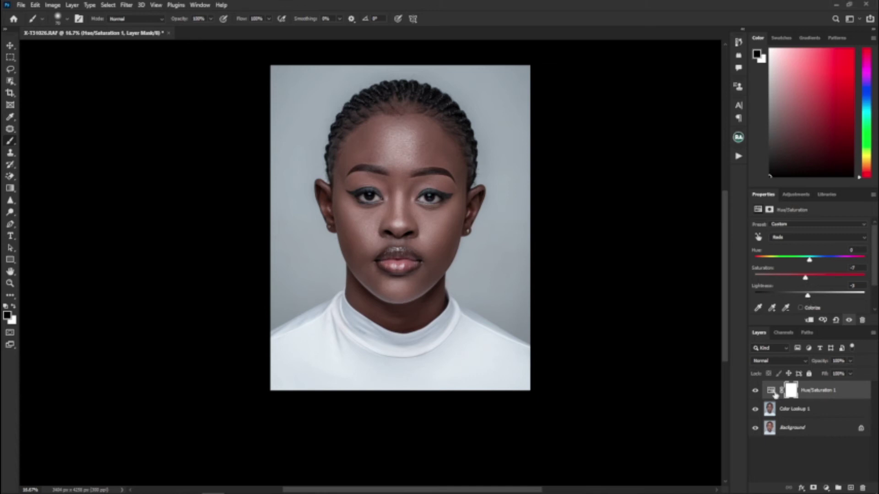
right_click(778, 409)
key(Escape)
key(Delete)
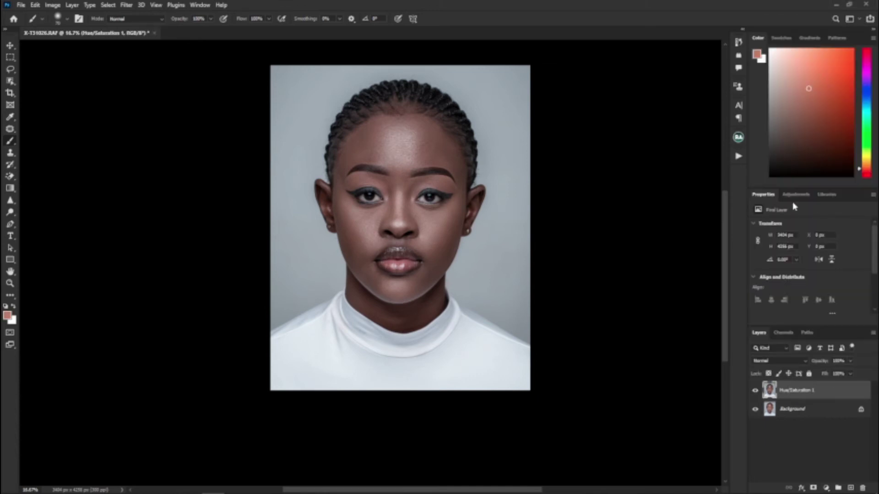
Run the Eyes N Teeth Whitening action.
click(738, 157)
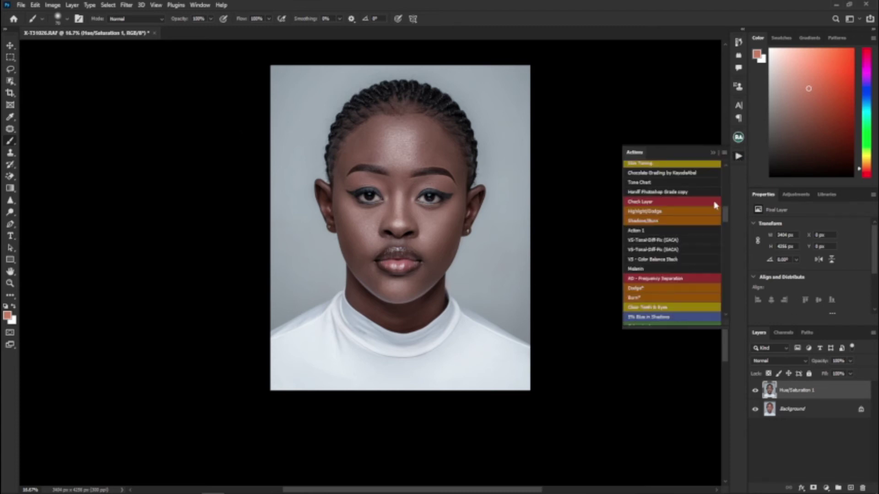
drag(727, 215, 727, 171)
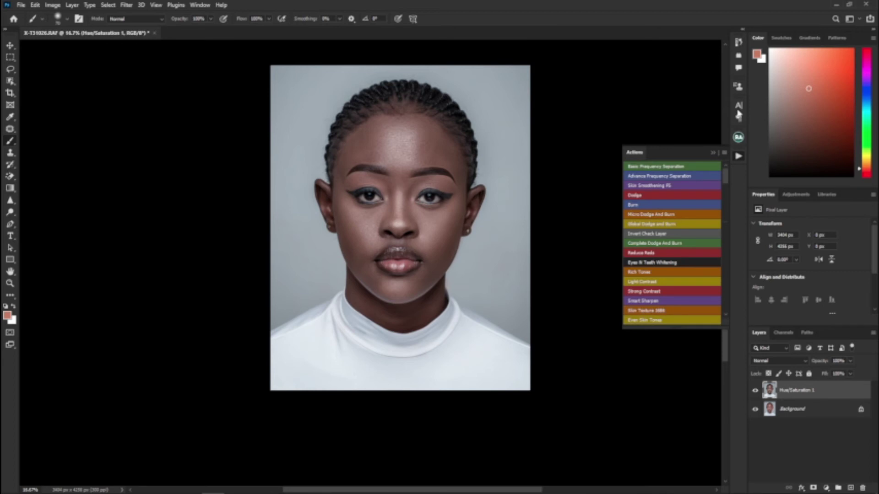
click(651, 263)
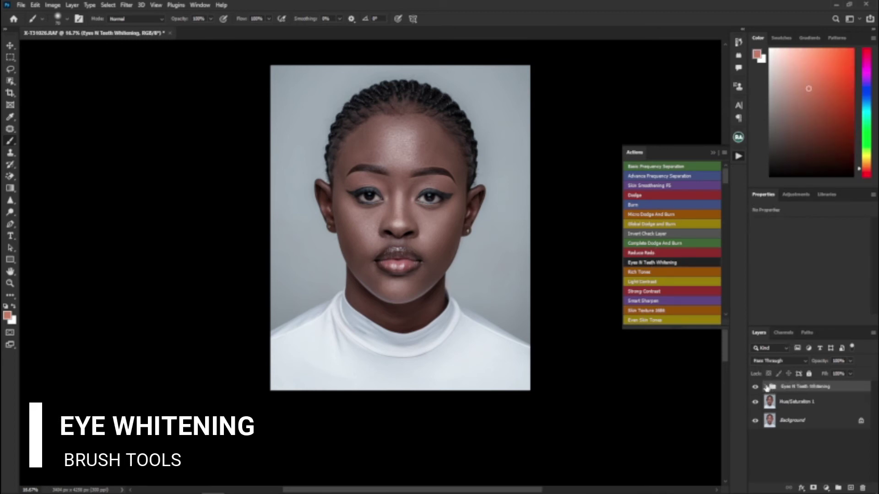
Paint white on the Photo Filter mask to whiten the right eye.
click(765, 386)
click(799, 440)
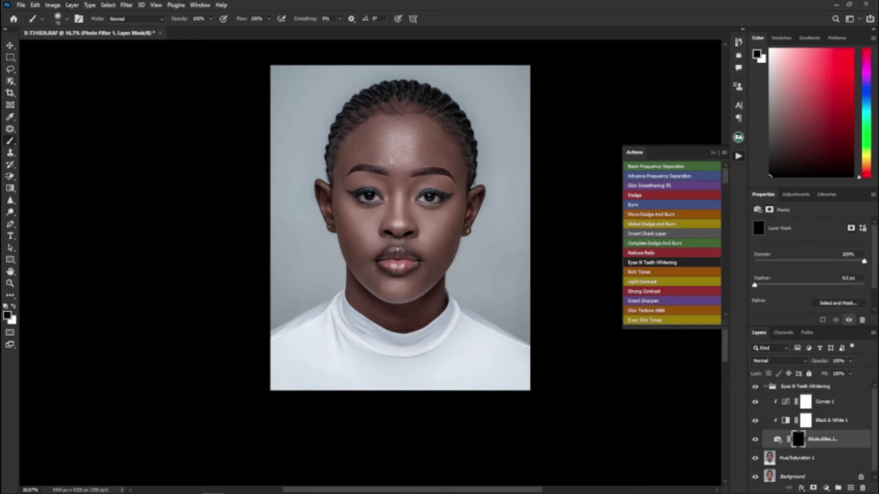
key(ctrl+plus)
key(ctrl+plus)
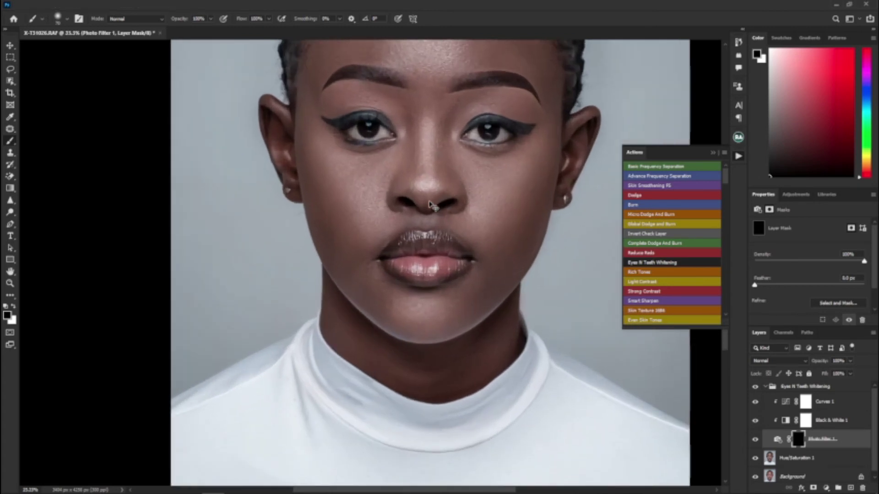
key(ctrl+plus)
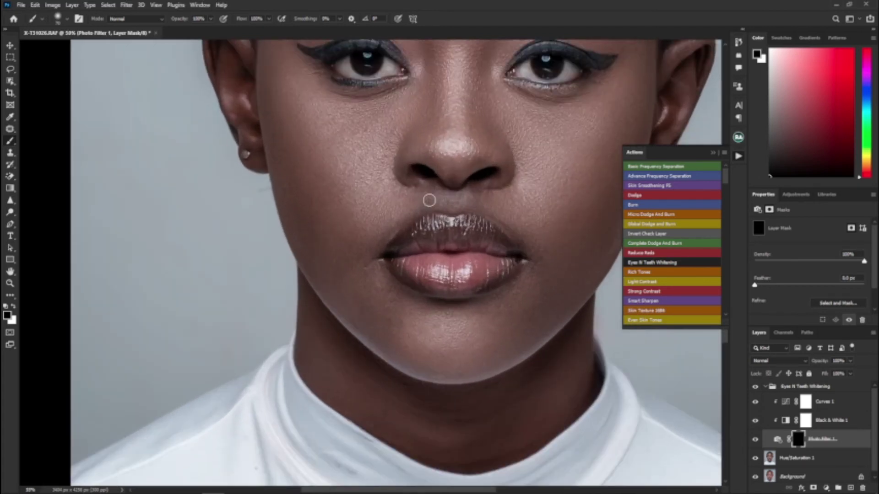
drag(429, 200, 389, 305)
drag(487, 191, 450, 206)
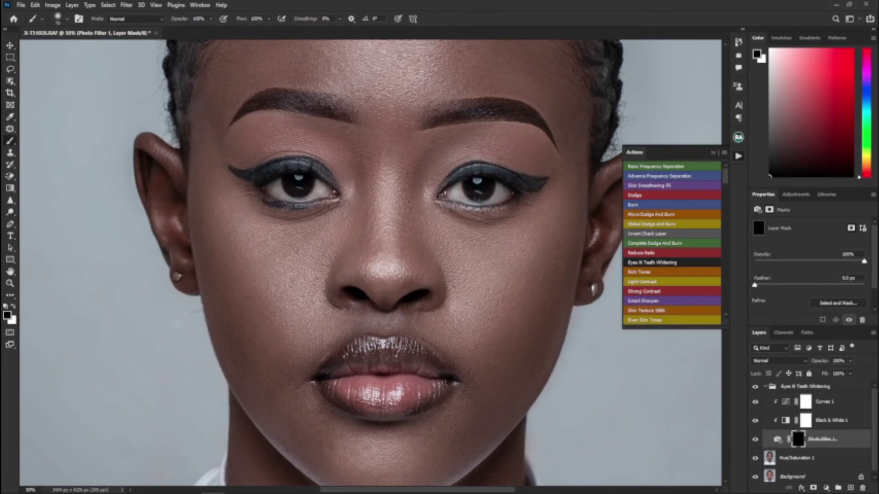
key(ctrl+plus)
key(ctrl+plus)
key(ctrl+plus)
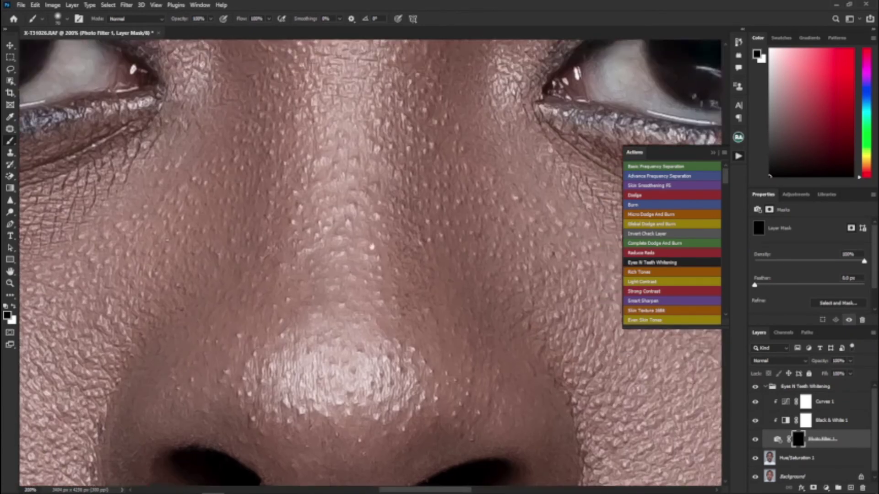
drag(450, 157, 400, 180)
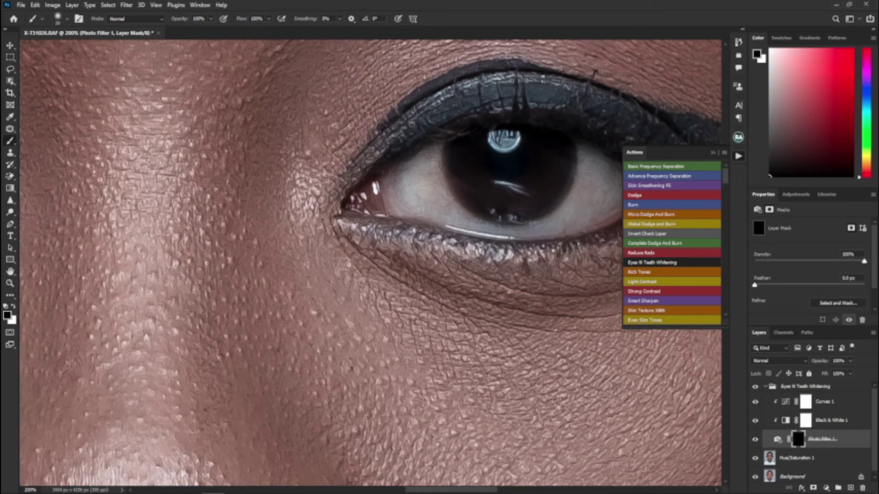
key(x)
mouse_move(413, 157)
mouse_down()
mouse_move(409, 176)
mouse_move(450, 217)
mouse_move(402, 211)
mouse_move(610, 180)
mouse_move(406, 199)
mouse_move(185, 198)
mouse_move(455, 206)
mouse_up()
Merge the whitening group and Hue/Saturation layer into one Eyes N Teeth Whitening layer.
key(ctrl+minus)
key(ctrl+minus)
key(ctrl+minus)
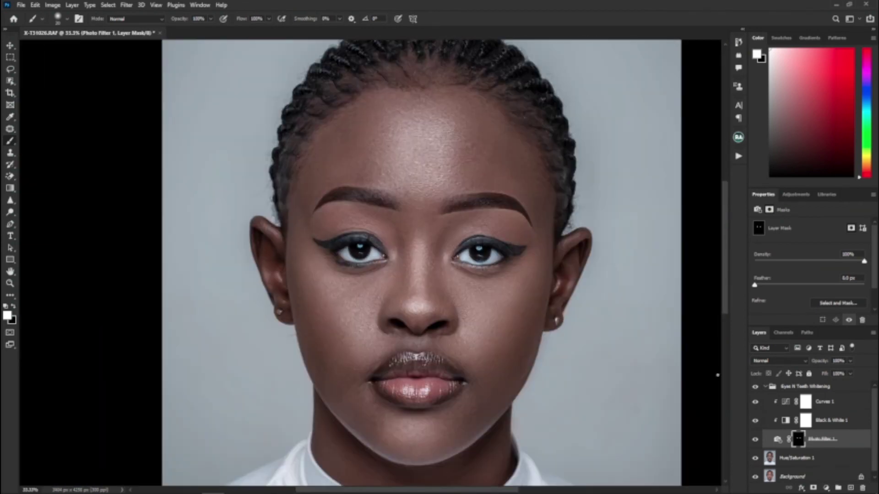
click(771, 386)
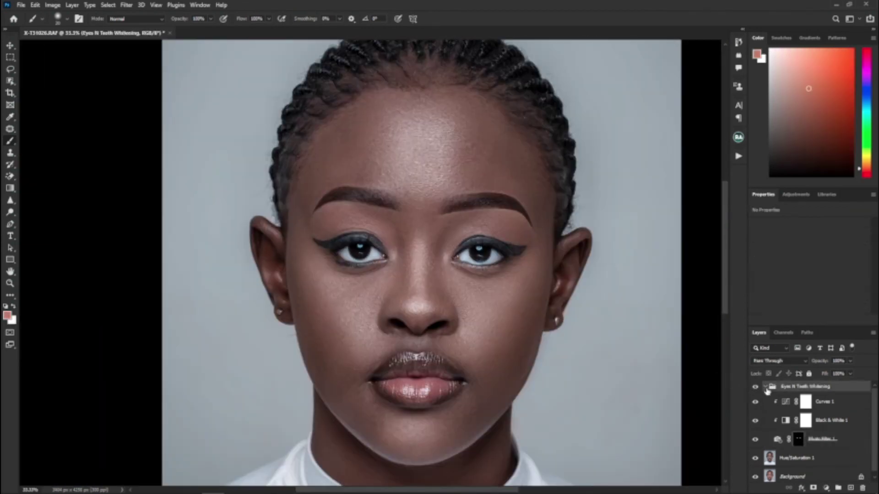
shift+click(797, 407)
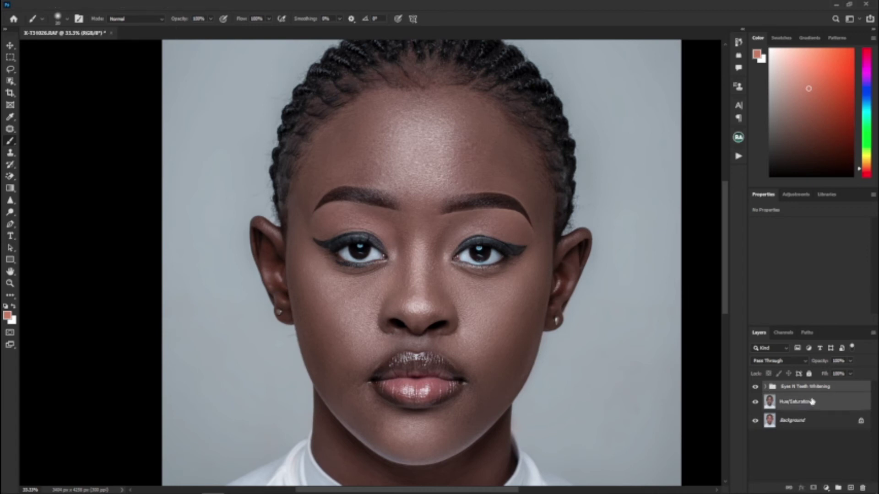
right_click(797, 410)
click(777, 282)
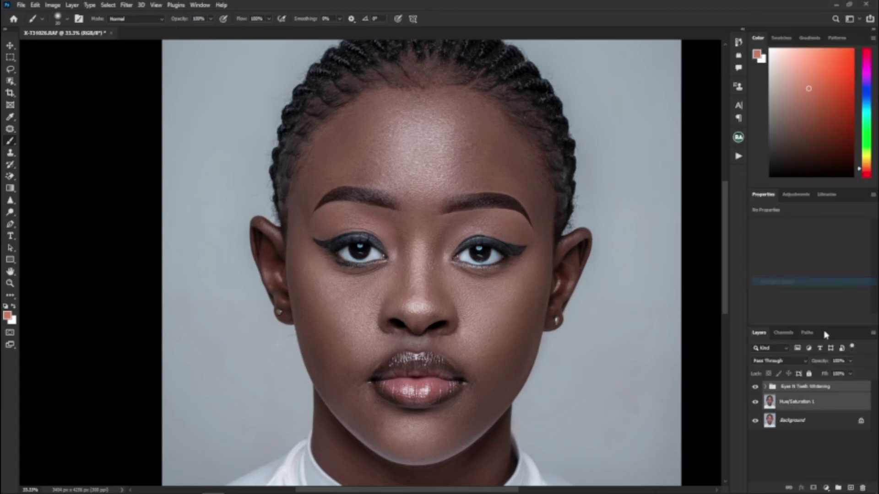
Run the Global Dodge and Burn action from the Actions list.
click(826, 486)
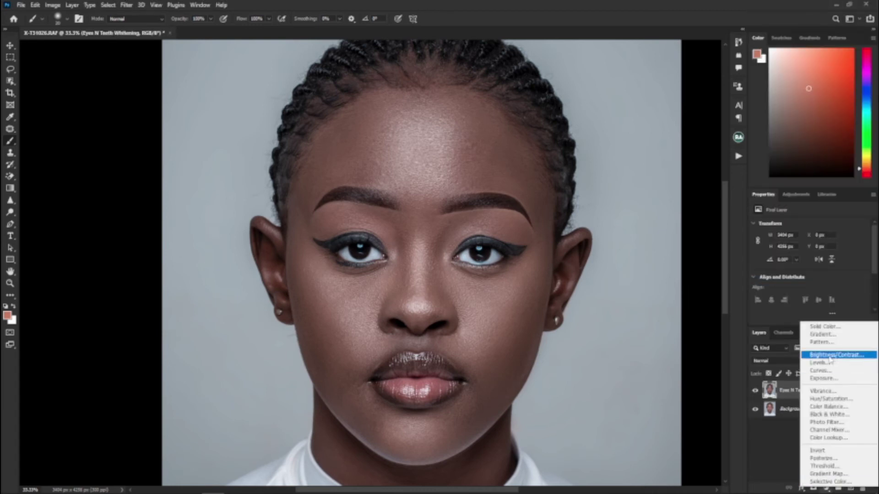
click(740, 160)
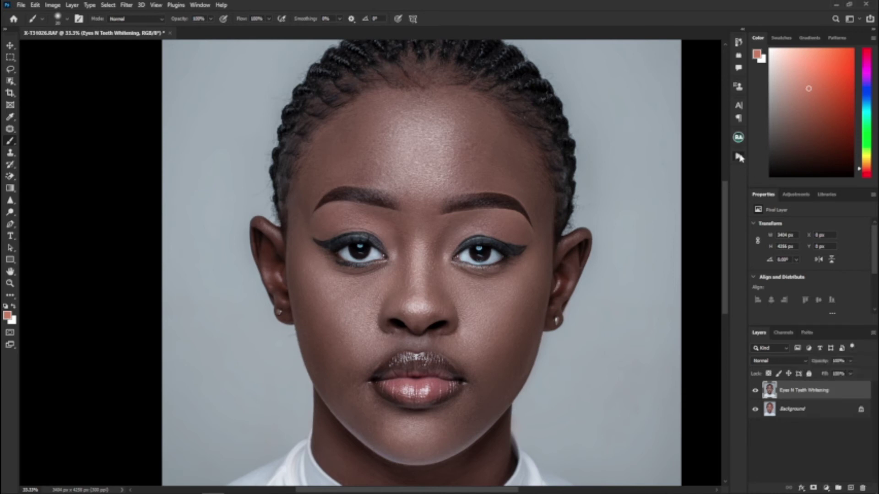
click(739, 157)
click(655, 225)
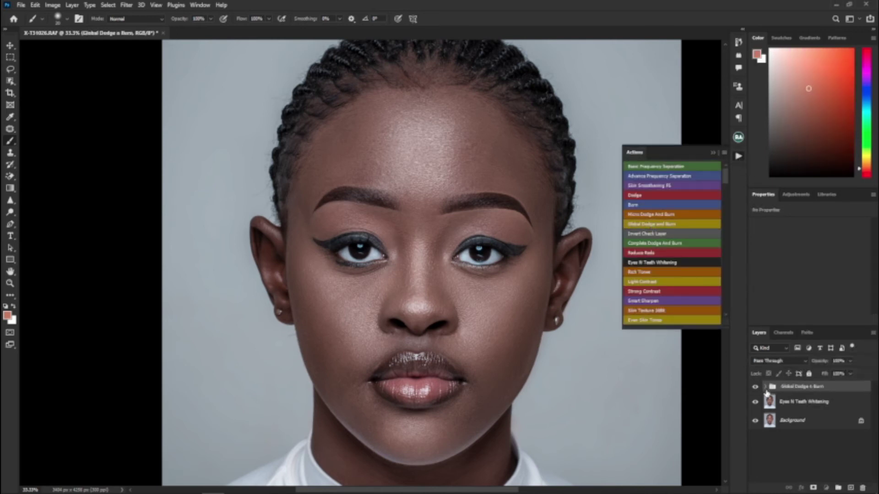
Target the Dodge mask, set brush flow to 1% and white as the painting colour.
click(763, 388)
click(798, 420)
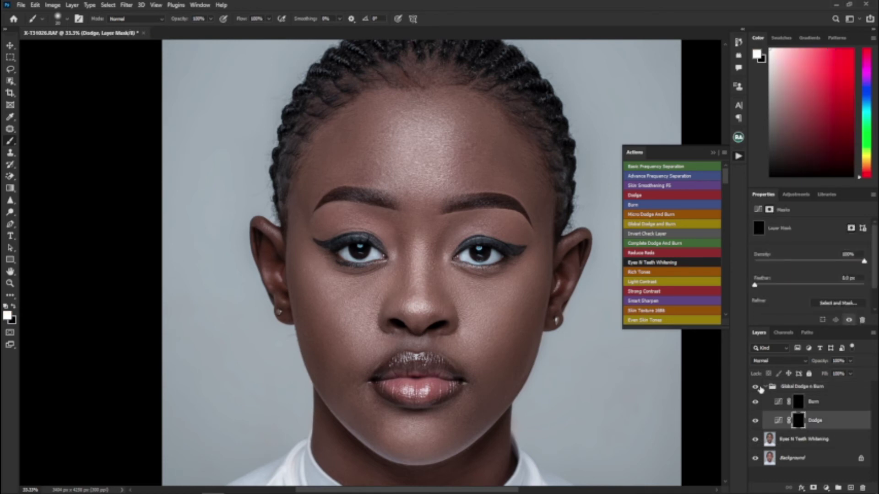
click(765, 387)
click(269, 19)
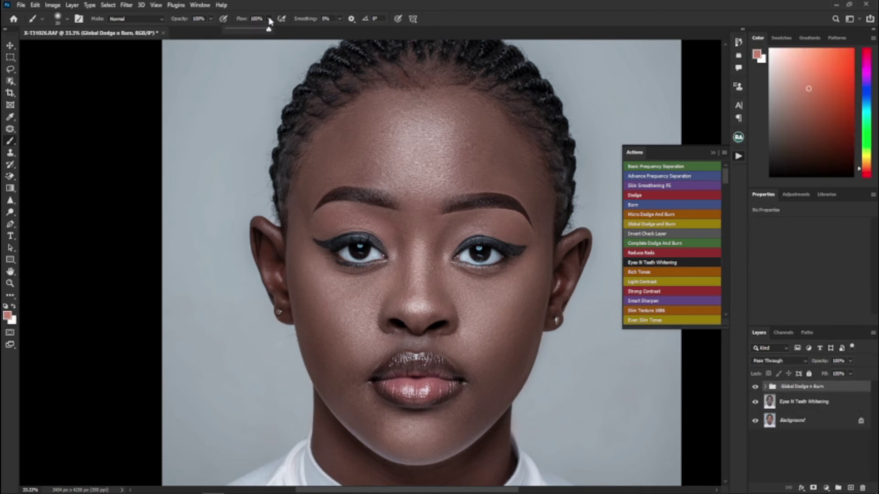
drag(245, 34, 217, 25)
key(x)
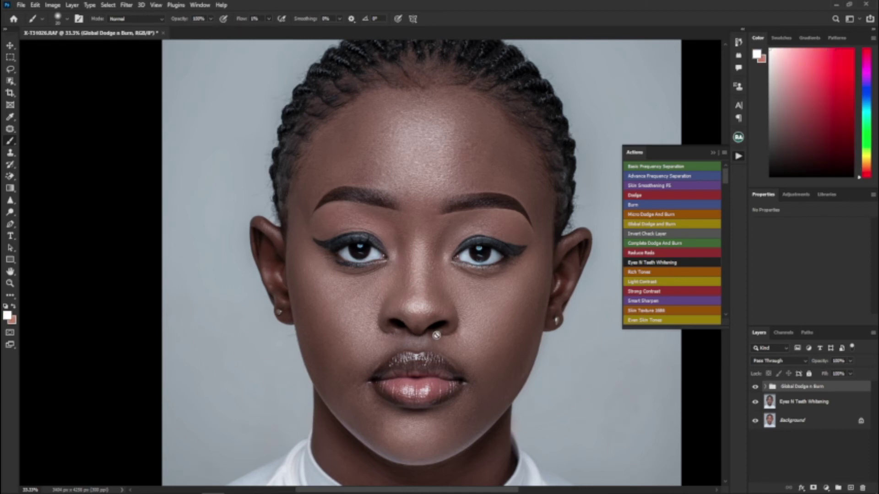
key(ctrl+plus)
key(ctrl+plus)
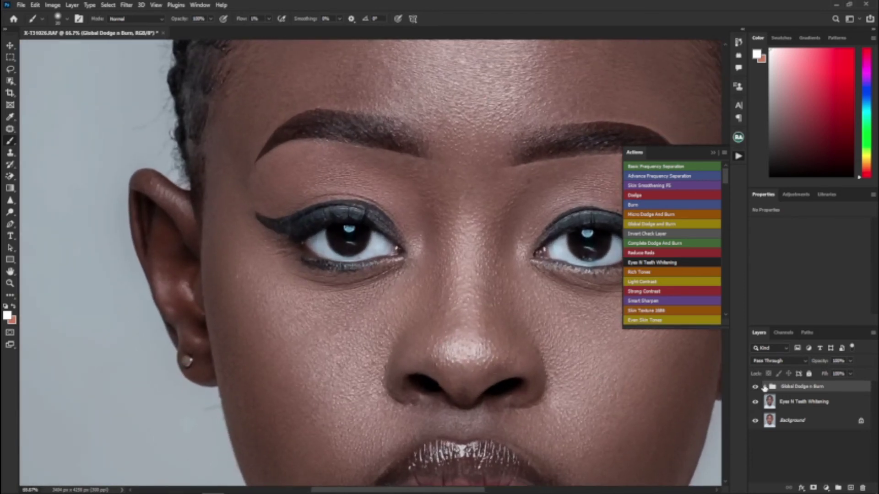
Paint subtle dodging on the Dodge mask, then burning on the Burn mask.
click(764, 387)
click(798, 420)
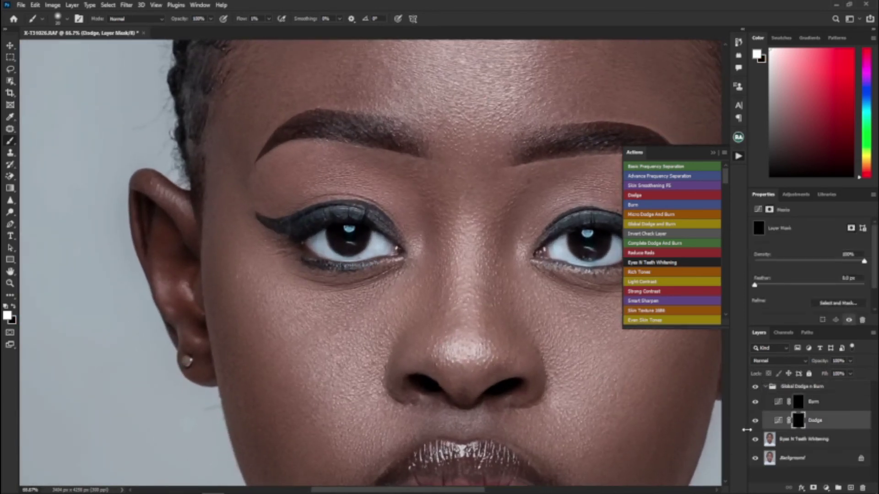
scroll(418, 270, down, 5)
scroll(412, 259, down, 3)
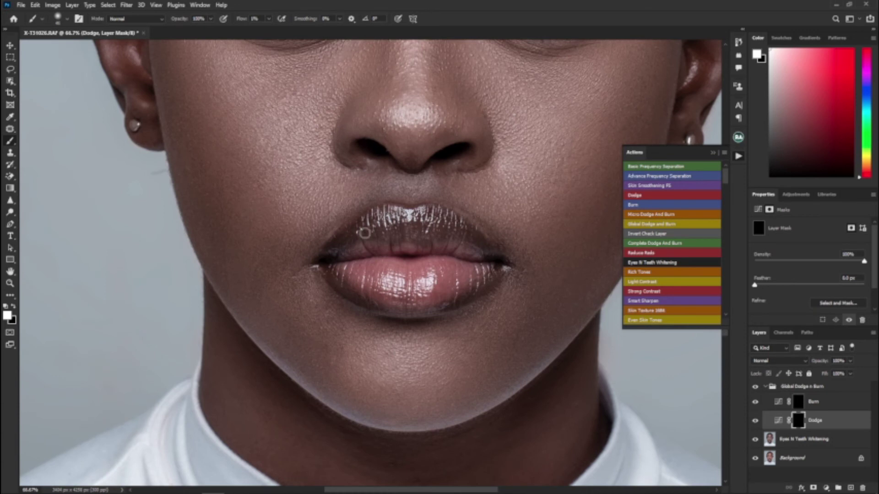
key(e)
key(b)
click(819, 402)
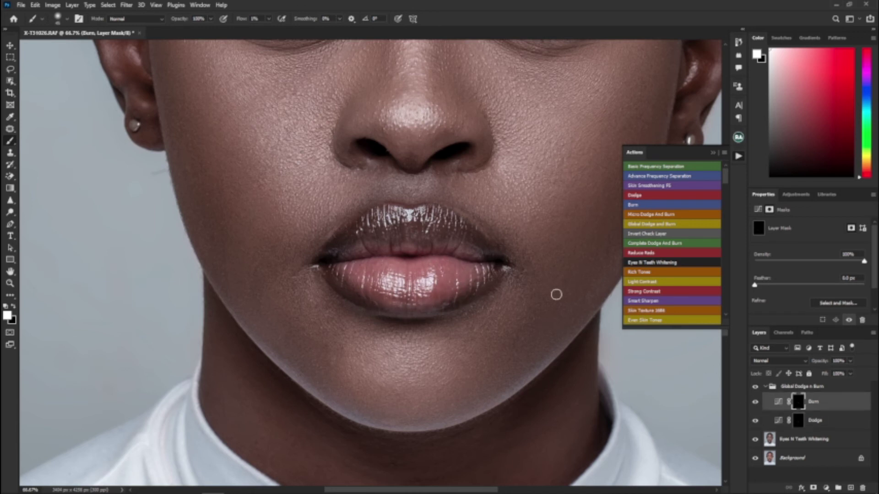
scroll(555, 294, down, 5)
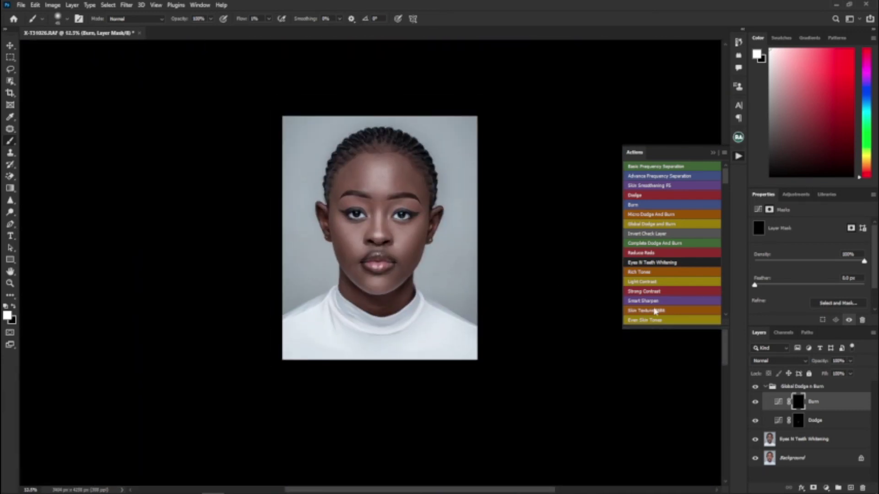
Compare the effect, then merge Global Dodge n Burn with Eyes N Teeth Whitening.
click(765, 388)
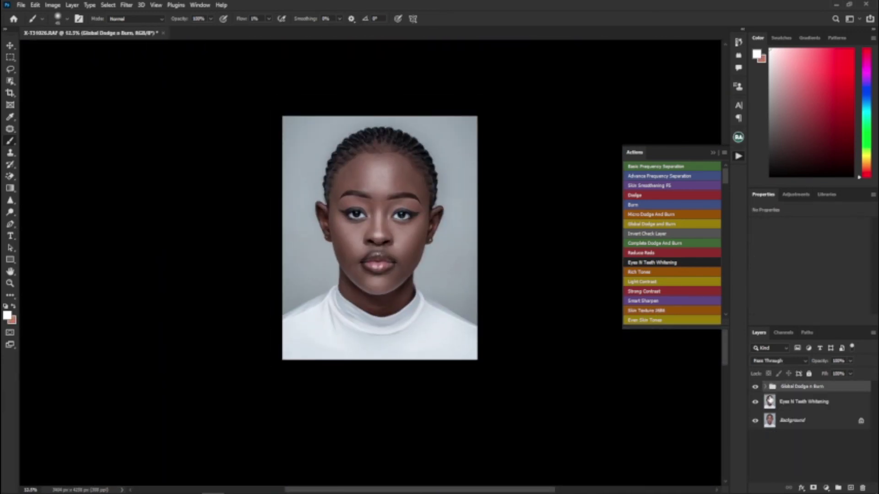
click(755, 388)
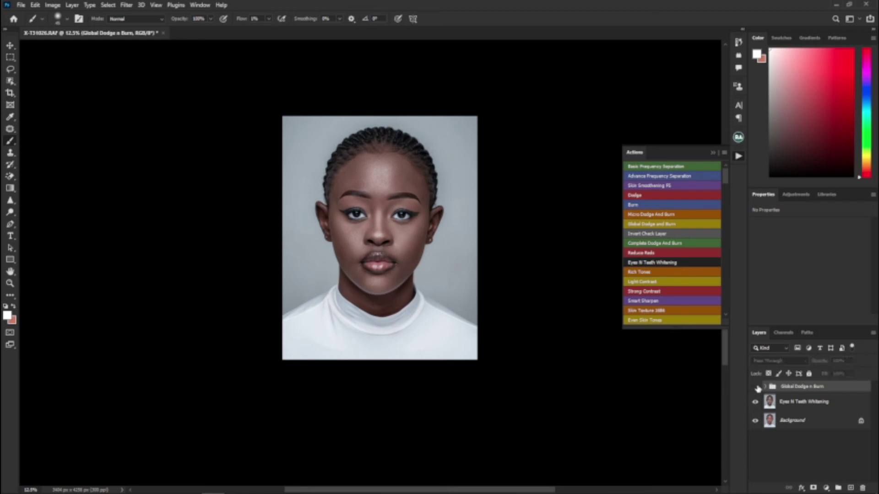
click(755, 387)
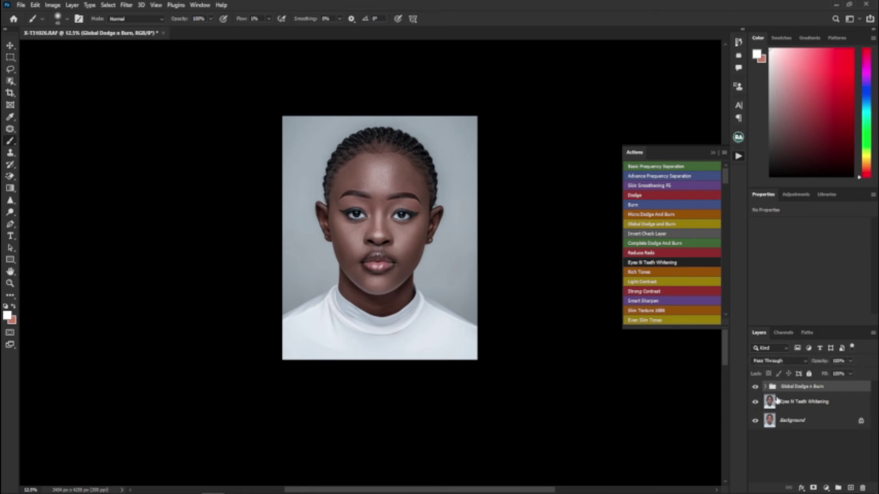
shift+click(809, 404)
right_click(810, 405)
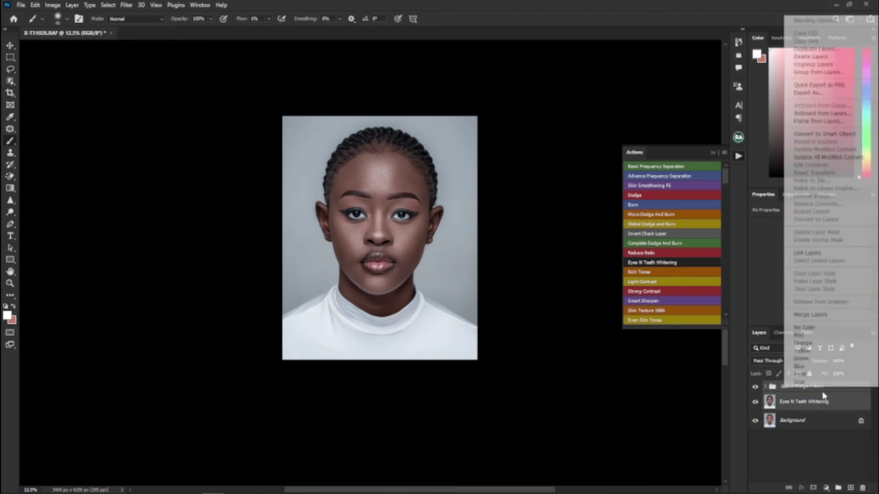
click(811, 315)
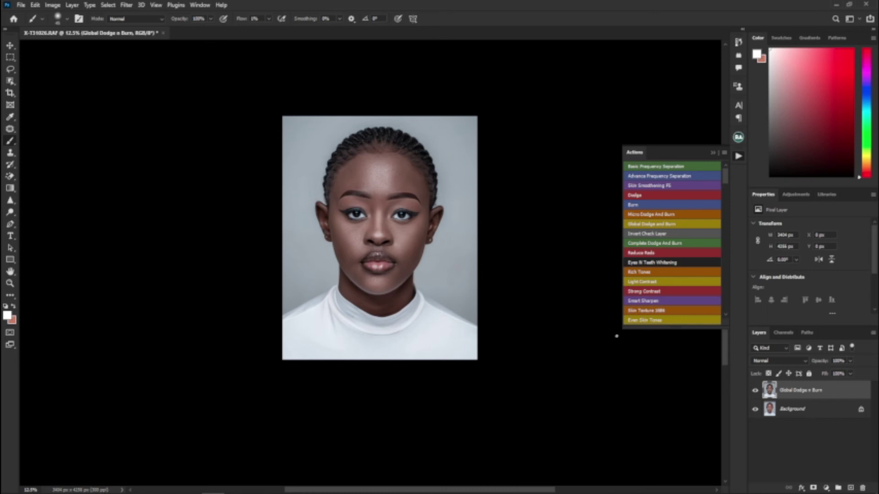
Run the Details Pop action and zoom in on the face.
drag(725, 174, 729, 202)
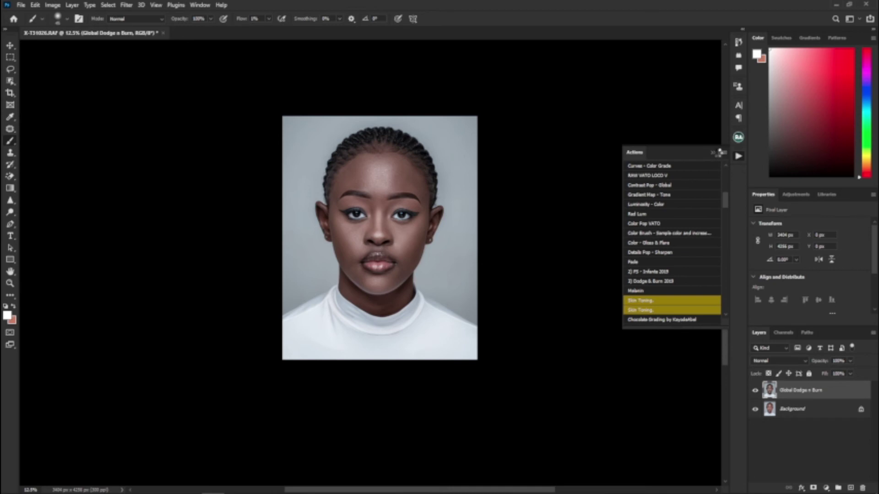
click(717, 153)
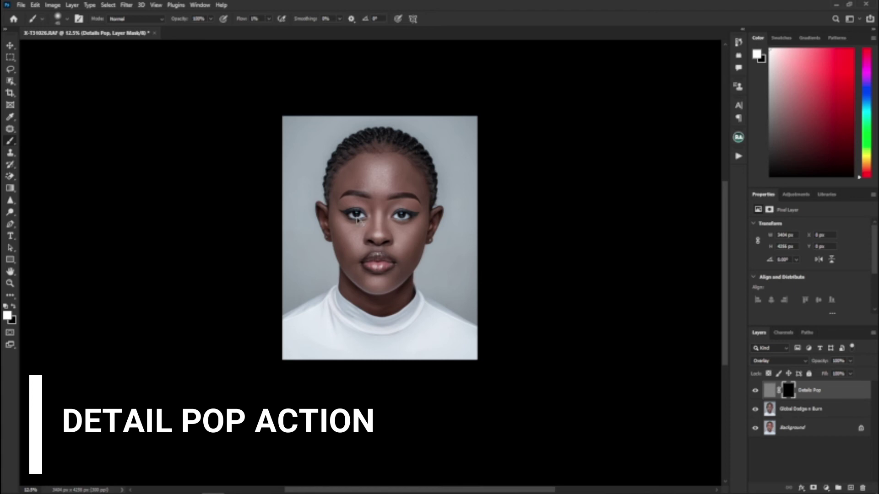
key(ctrl+plus)
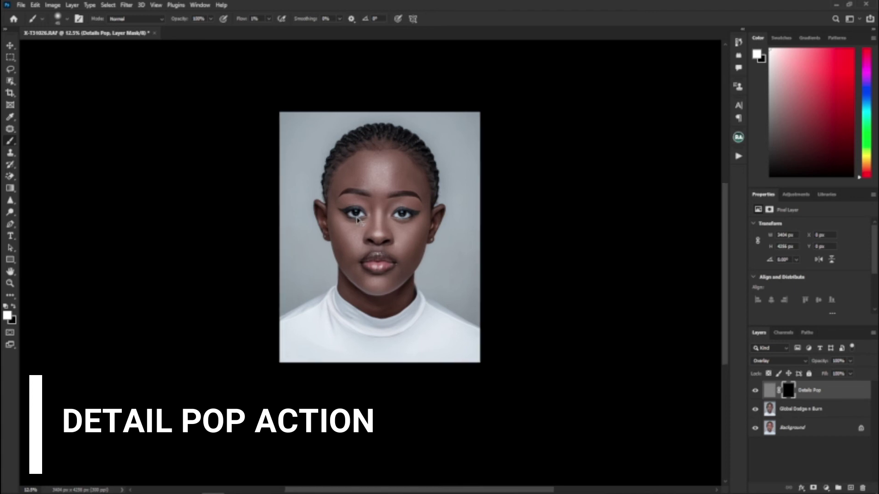
key(ctrl+plus)
key(ctrl+plus)
key(ctrl+plus)
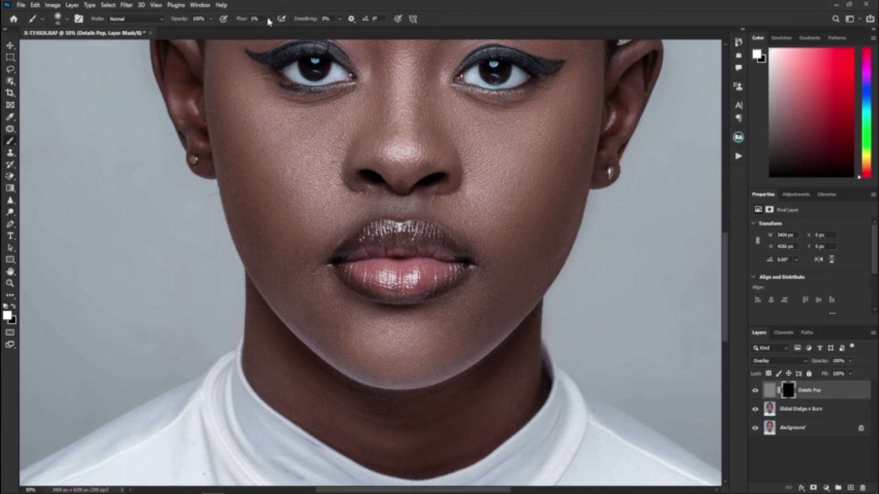
Set brush flow to 1, enlarge the brush, and paint sharpening over the upper lip.
click(254, 18)
text(1)
key(bracketright)
key(bracketright)
key(bracketright)
mouse_move(383, 249)
mouse_down()
mouse_move(358, 243)
mouse_move(399, 292)
mouse_move(467, 262)
mouse_move(380, 263)
mouse_move(447, 253)
mouse_move(410, 229)
mouse_up()
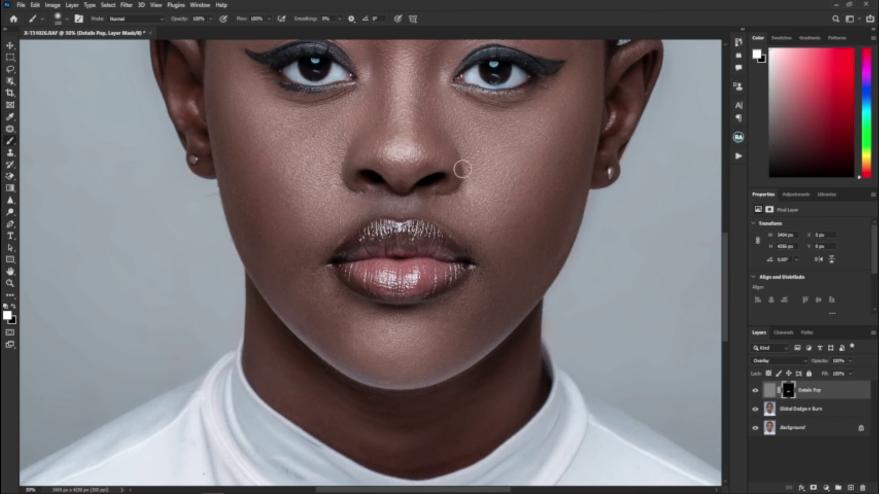
Paint detail sharpening into the eye area and recentre the portrait.
scroll(453, 178, up, 3)
drag(302, 132, 286, 133)
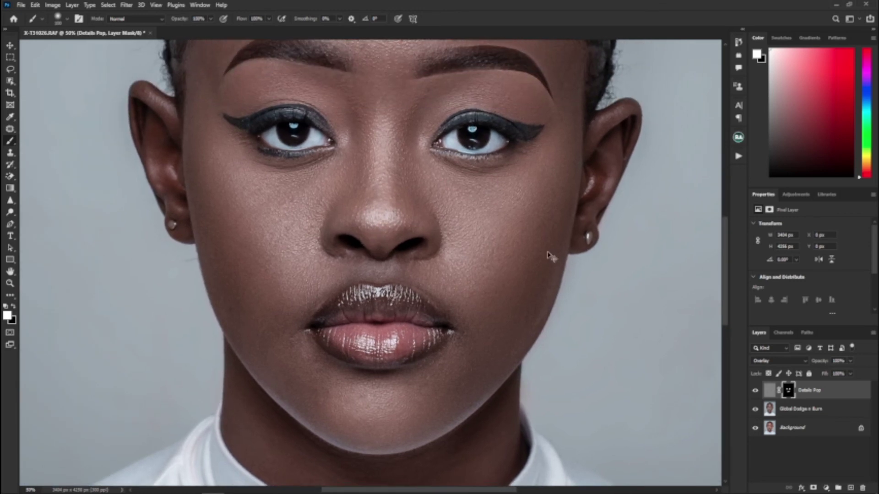
scroll(488, 165, down, 2)
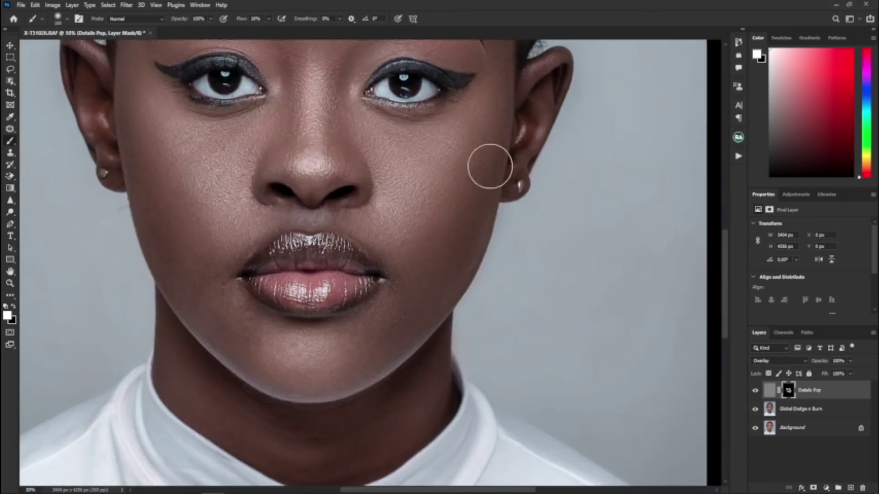
scroll(154, 169, up, 6)
scroll(230, 195, down, 4)
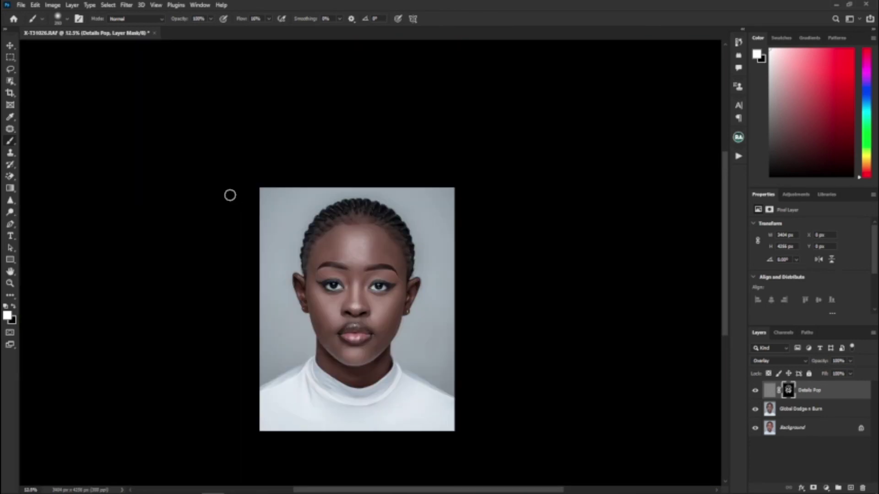
scroll(230, 197, up, 1)
scroll(230, 197, up, 1)
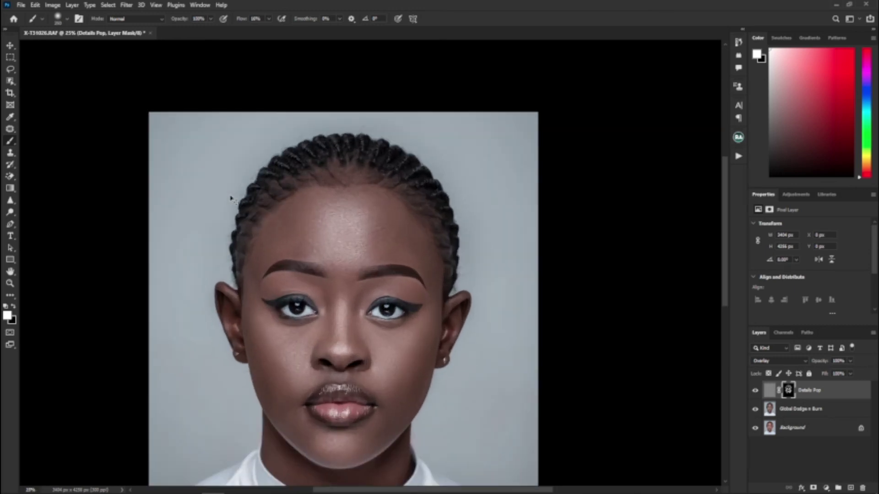
drag(245, 193, 227, 108)
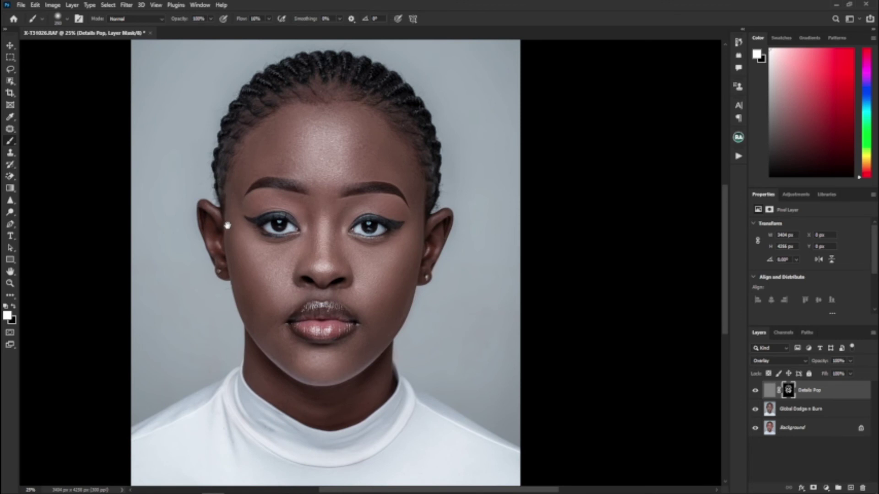
drag(227, 226, 257, 222)
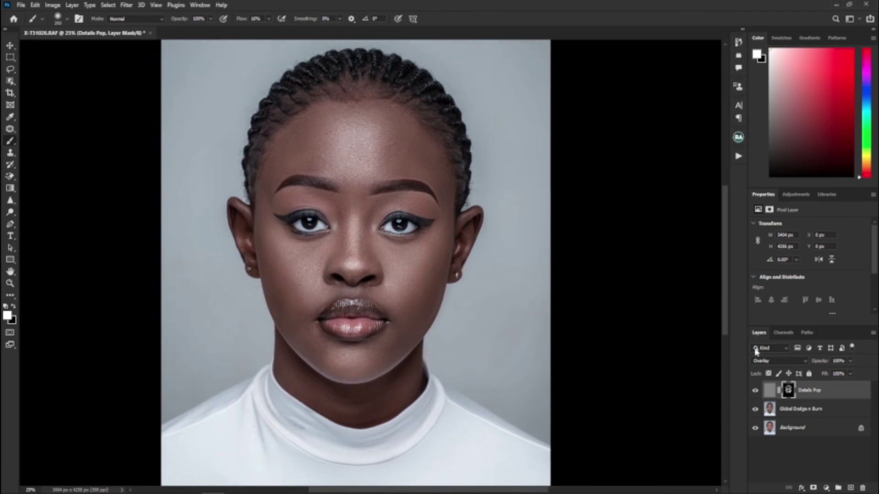
Toggle the Details Pop layer on and off to compare the effect.
click(756, 390)
click(756, 391)
click(756, 390)
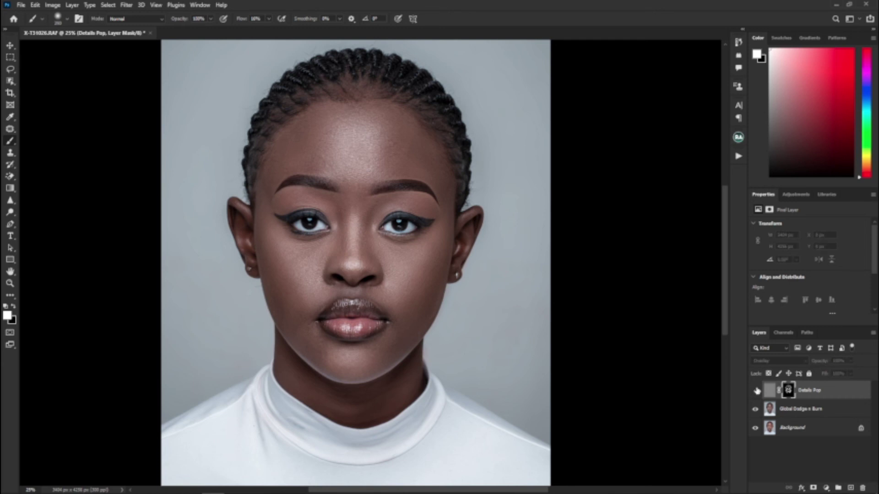
click(756, 390)
click(755, 390)
click(756, 391)
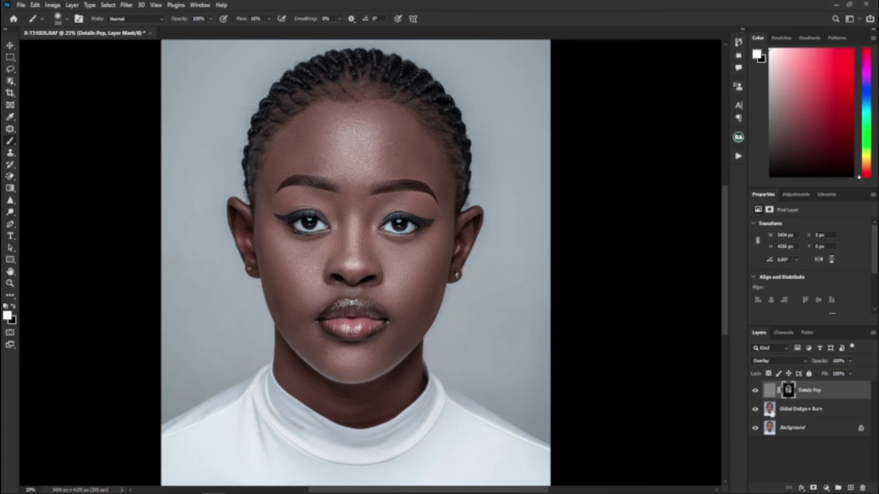
Merge Details Pop with Global Dodge n Burn and set Clone Stamp sampling to Current Layer.
click(785, 409)
right_click(788, 407)
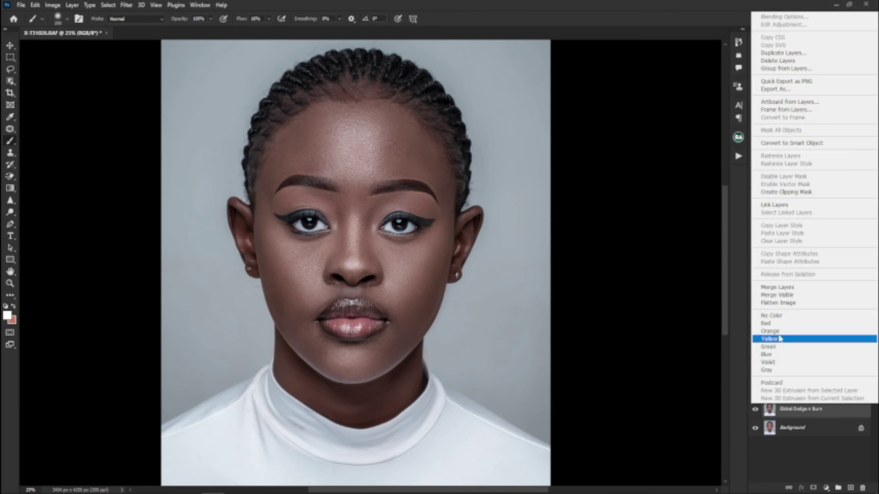
click(781, 291)
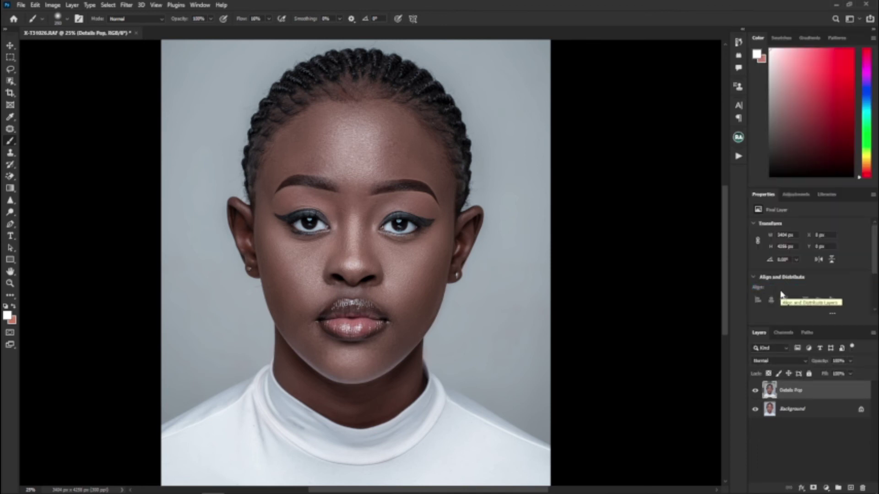
click(11, 154)
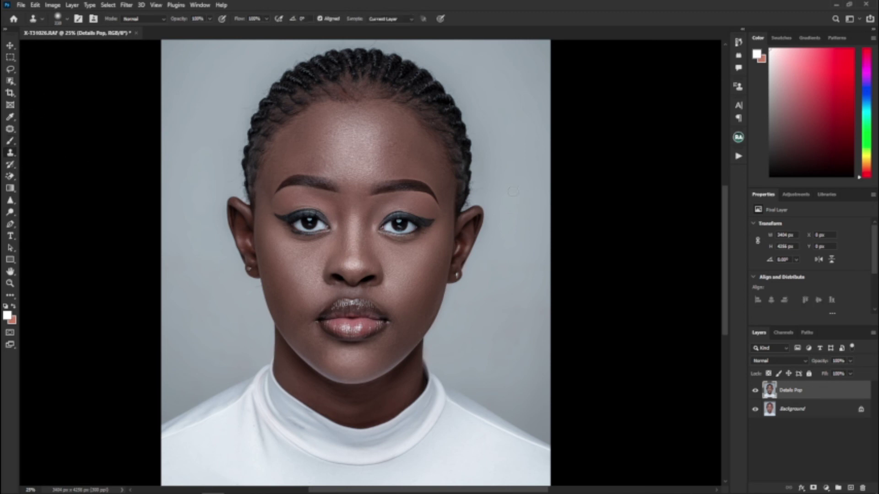
Clone background over hair wisps at the ear top and along the hairline edge.
scroll(514, 196, up, 1)
scroll(513, 196, up, 1)
scroll(513, 193, up, 1)
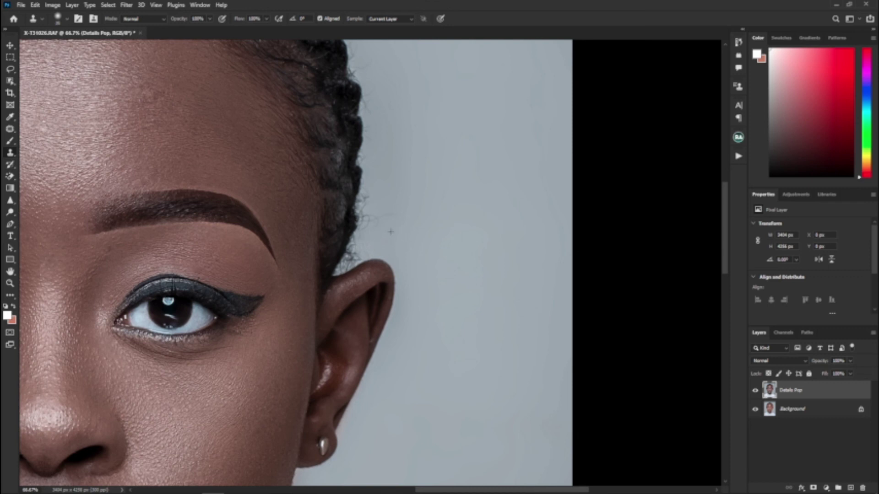
mouse_move(353, 242)
mouse_down()
mouse_move(340, 267)
mouse_move(379, 186)
mouse_up()
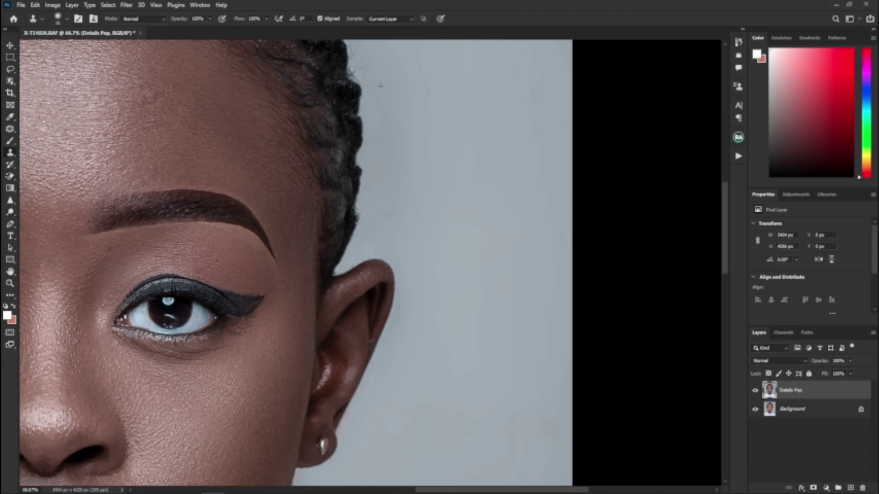
scroll(430, 260, up, 3)
scroll(430, 261, up, 2)
key(ctrl+minus)
key(ctrl+minus)
key(ctrl+minus)
key(ctrl+plus)
key(ctrl+plus)
key(ctrl+plus)
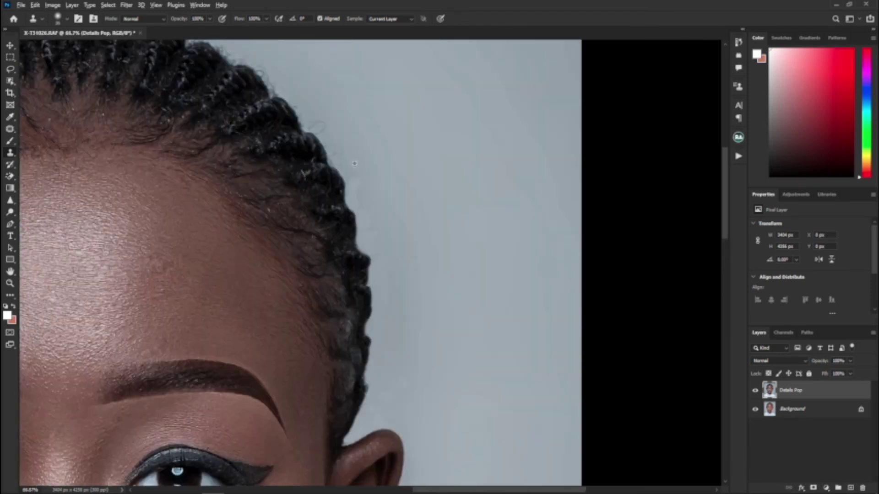
mouse_move(386, 279)
mouse_down()
mouse_move(354, 219)
mouse_move(341, 159)
mouse_up()
Remove stray dark wisps above the braids on the left side of the head.
scroll(274, 91, up, 2)
scroll(257, 87, left, 3)
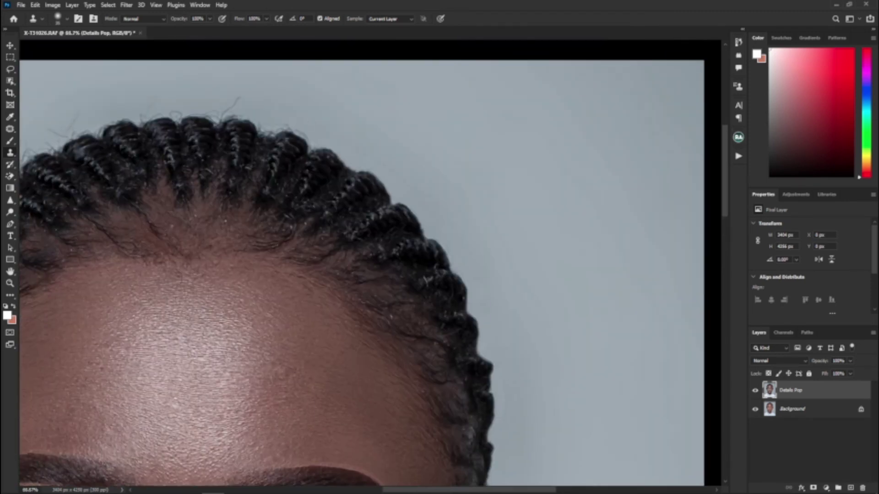
mouse_move(237, 97)
mouse_down()
mouse_move(224, 117)
mouse_move(209, 120)
mouse_move(152, 106)
mouse_up()
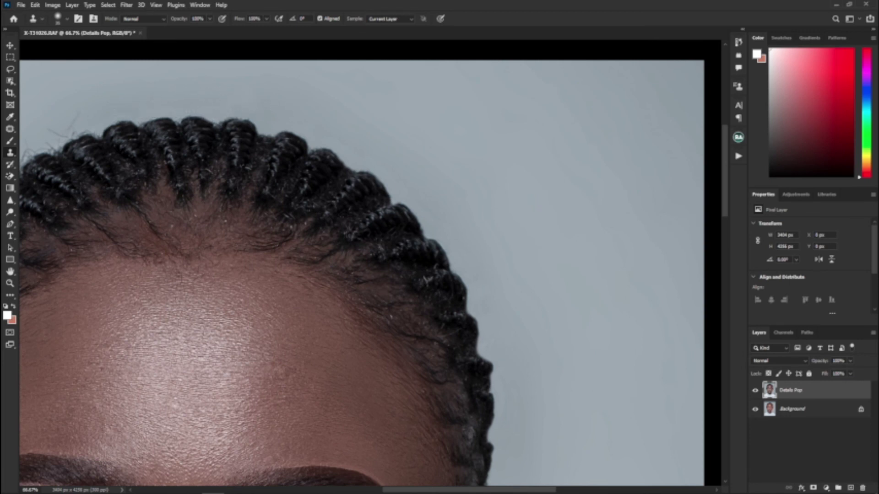
drag(103, 132, 217, 137)
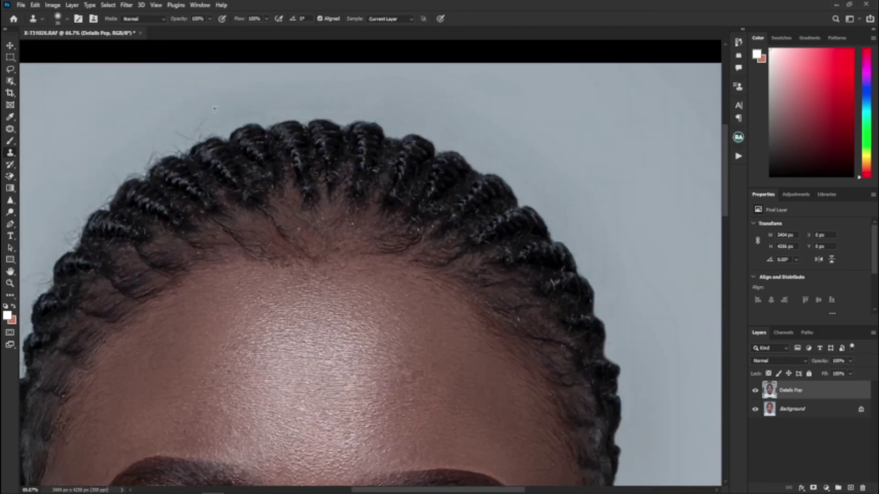
click(185, 132)
drag(147, 167, 167, 151)
Clone over stray wisps beside the braids on the left hairline.
key(ctrl+0)
key(ctrl+1)
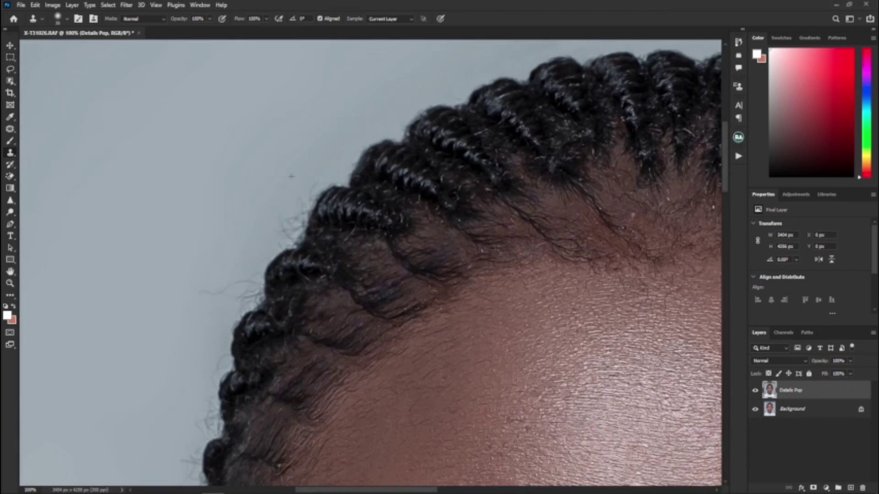
drag(314, 188, 281, 240)
mouse_move(242, 300)
mouse_down()
mouse_move(215, 316)
mouse_move(233, 302)
mouse_move(235, 328)
mouse_up()
drag(222, 357, 231, 368)
scroll(366, 266, down, 5)
drag(249, 178, 252, 203)
mouse_move(242, 224)
mouse_down()
mouse_move(224, 254)
mouse_move(237, 264)
mouse_move(224, 274)
mouse_move(233, 370)
mouse_up()
Clean stray hairs along the braid edge and by the brow, then view the whole portrait.
drag(243, 338, 229, 434)
drag(252, 389, 243, 436)
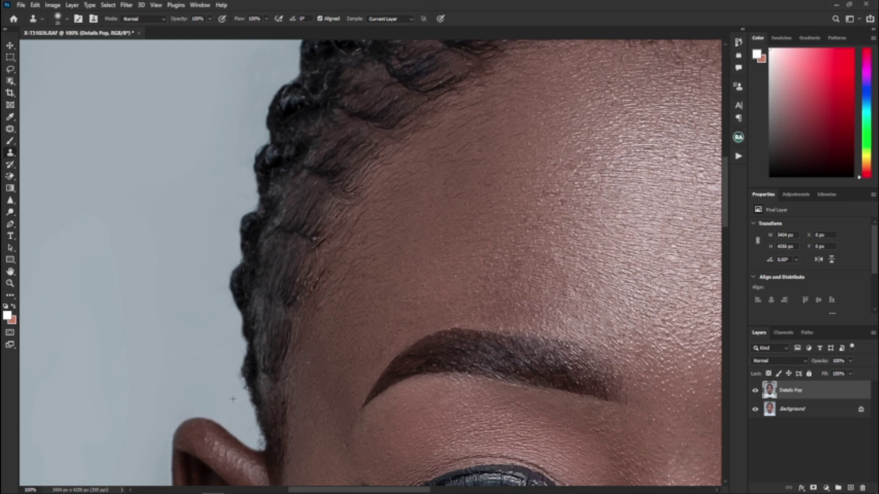
mouse_move(241, 374)
mouse_down()
mouse_move(251, 393)
mouse_move(246, 437)
mouse_up()
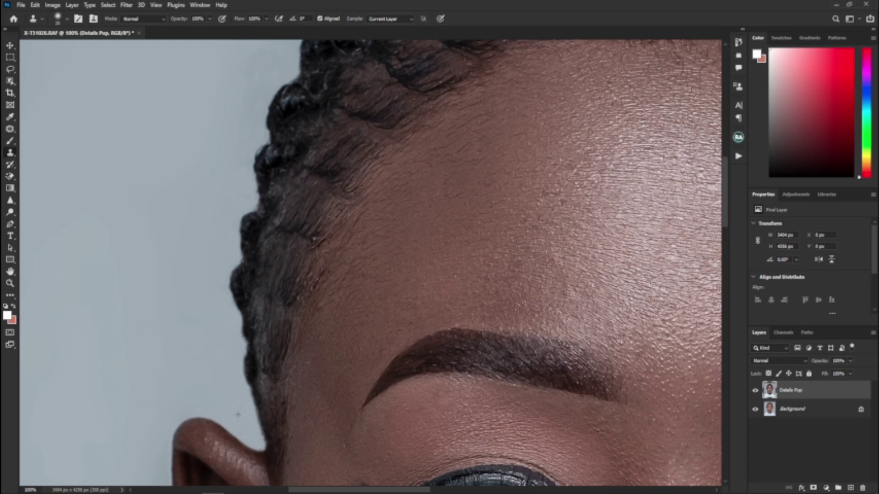
key(ctrl+minus)
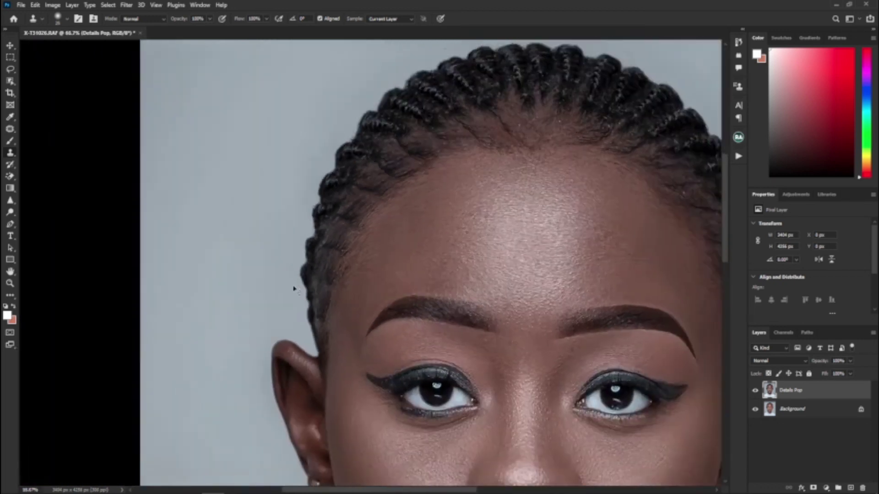
key(ctrl+minus)
key(ctrl+minus)
key(ctrl+minus)
key(ctrl+minus)
key(ctrl+minus)
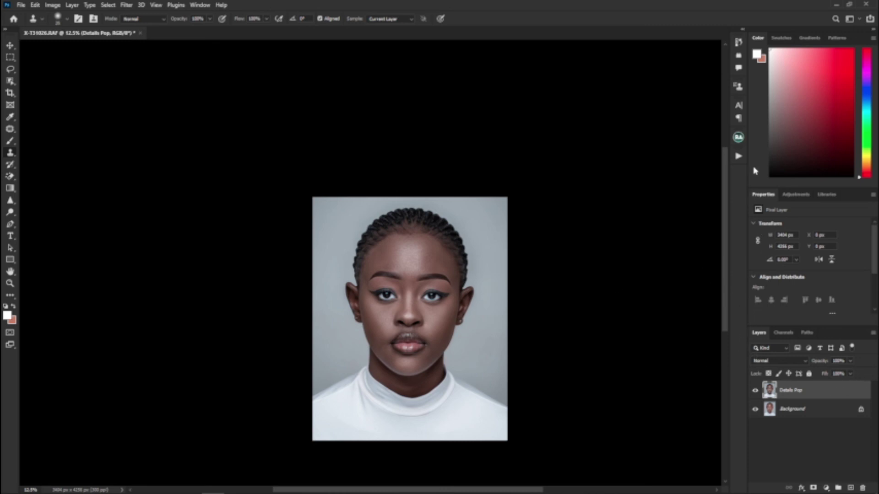
Apply the Rich Tones action and lower its layer opacity, comparing before and after.
click(735, 158)
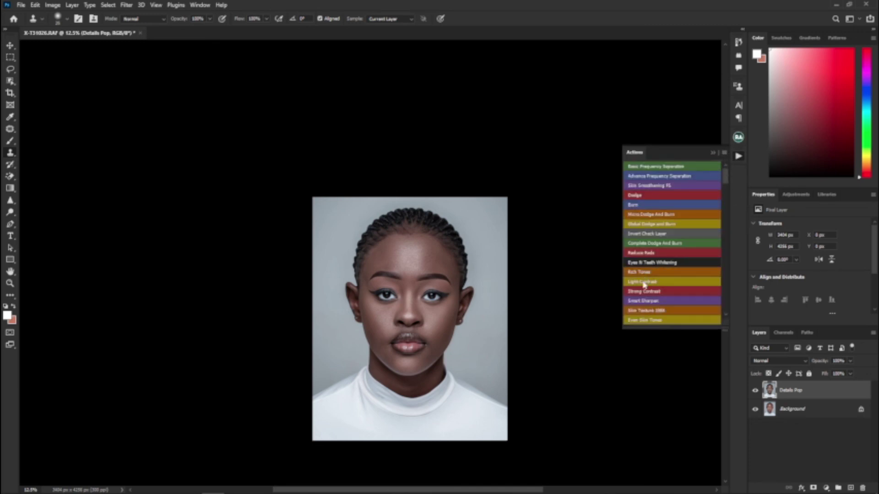
click(643, 284)
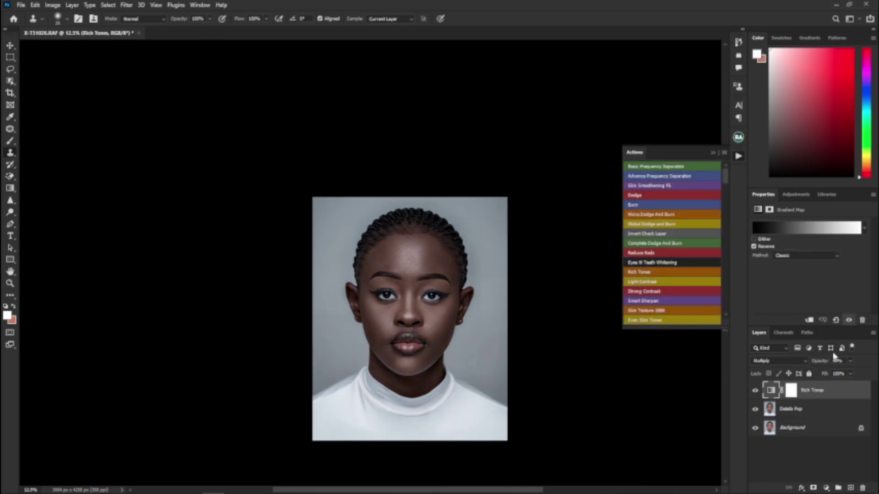
click(837, 361)
text(0)
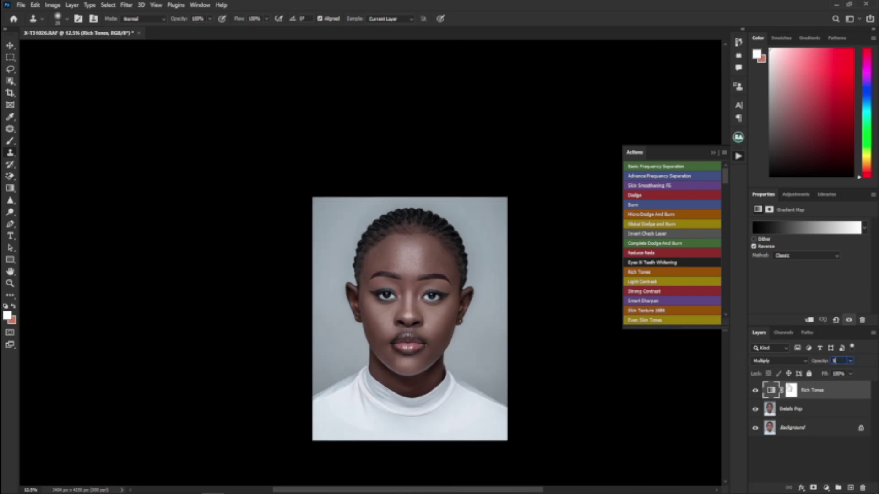
click(756, 391)
click(836, 361)
Merge the Rich Tones layer with Details Pop into one Rich Tones layer.
click(850, 446)
click(755, 392)
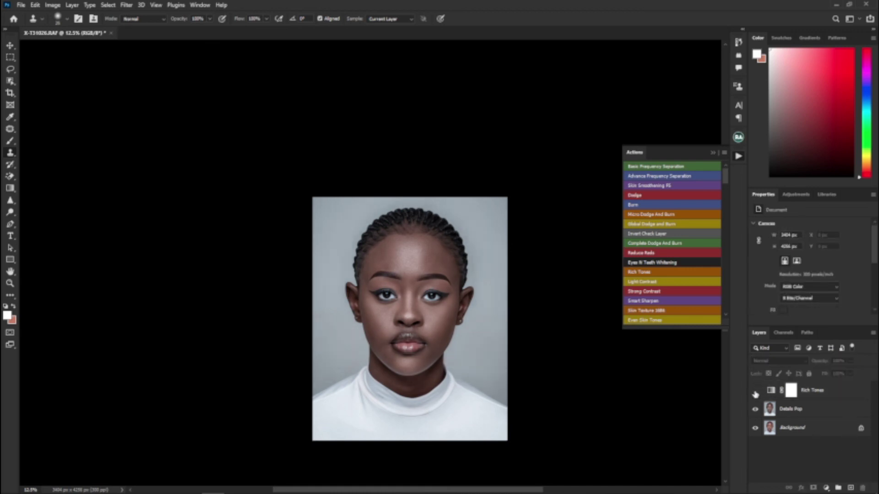
click(755, 391)
right_click(793, 414)
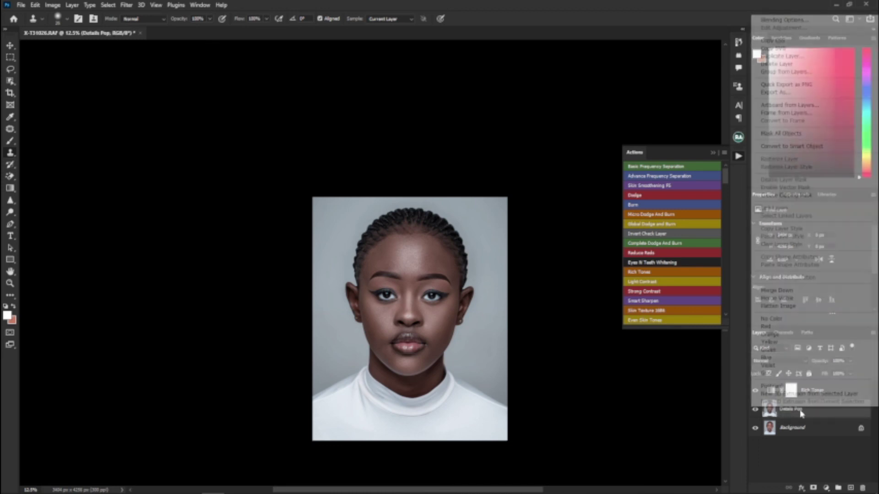
key(Escape)
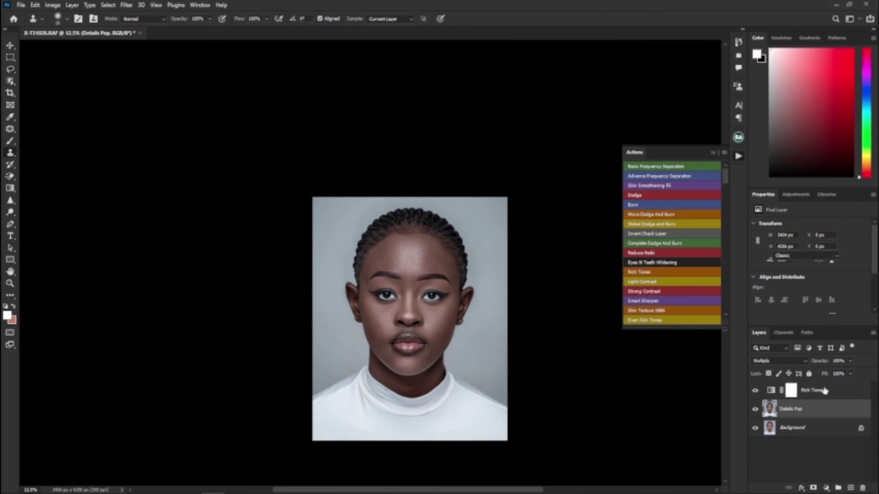
click(822, 391)
right_click(814, 415)
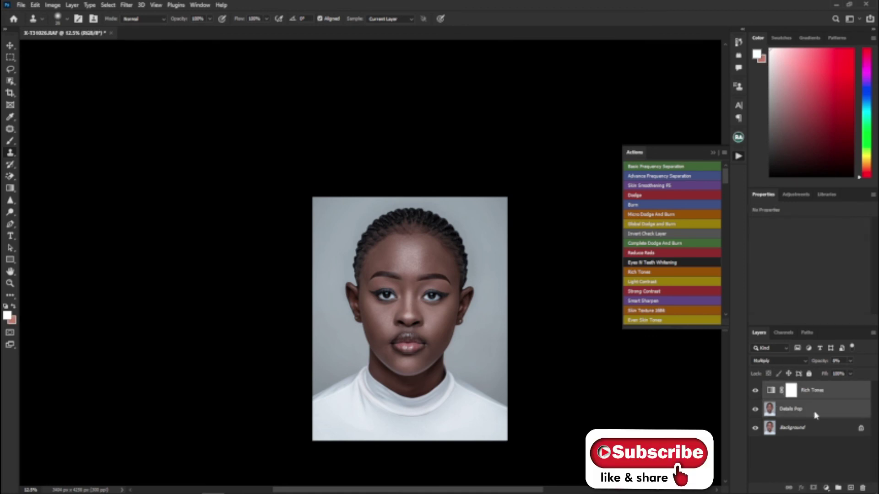
click(777, 295)
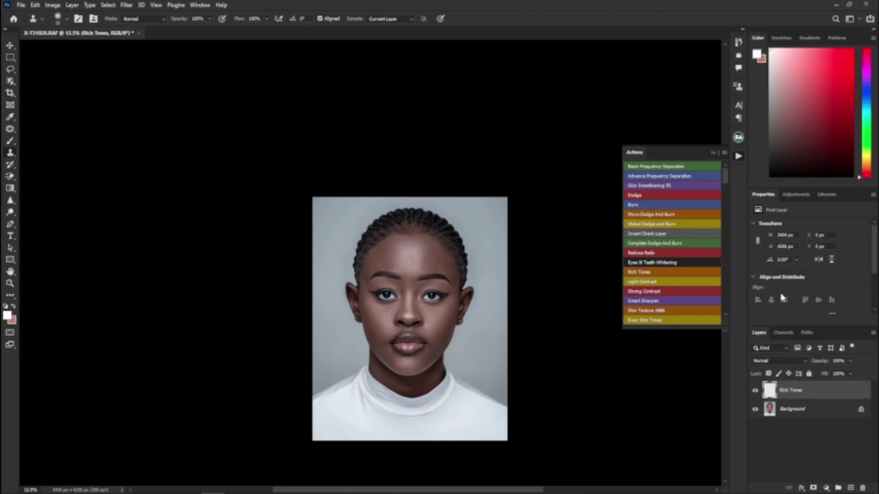
Collapse the Actions panel and toggle the Rich Tones layer's visibility off and back on.
click(714, 154)
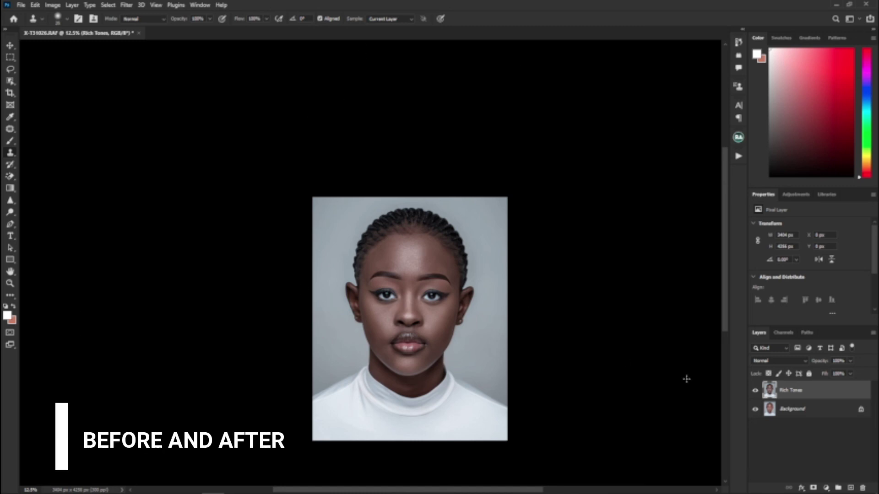
click(755, 391)
click(755, 391)
click(755, 391)
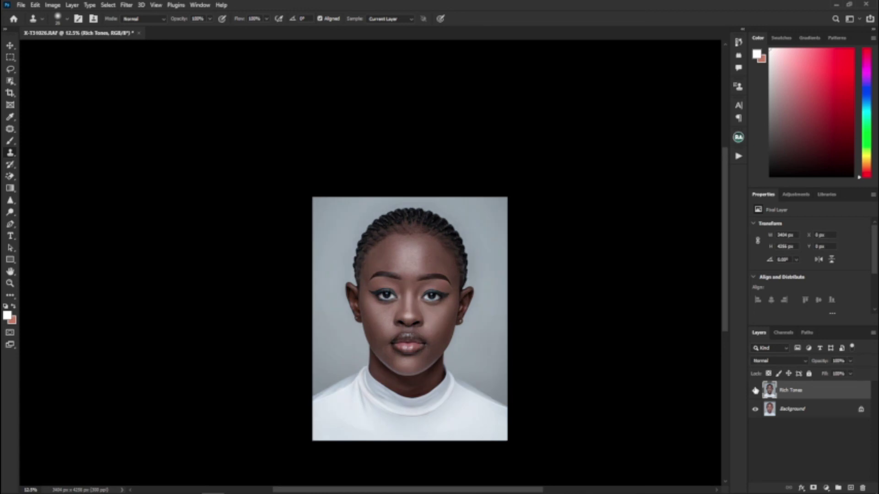
Zoom in on the face and shirt and compare the portrait with Rich Tones hidden and shown.
key(ctrl+plus)
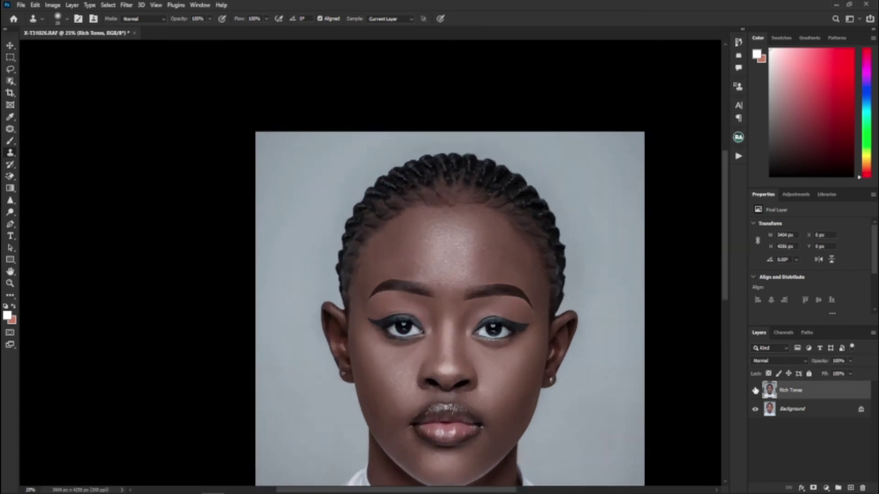
drag(539, 282, 472, 182)
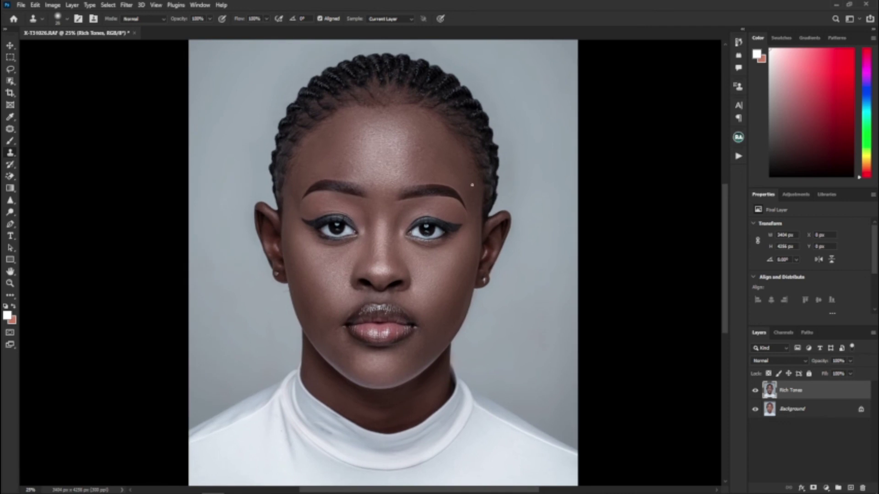
click(755, 391)
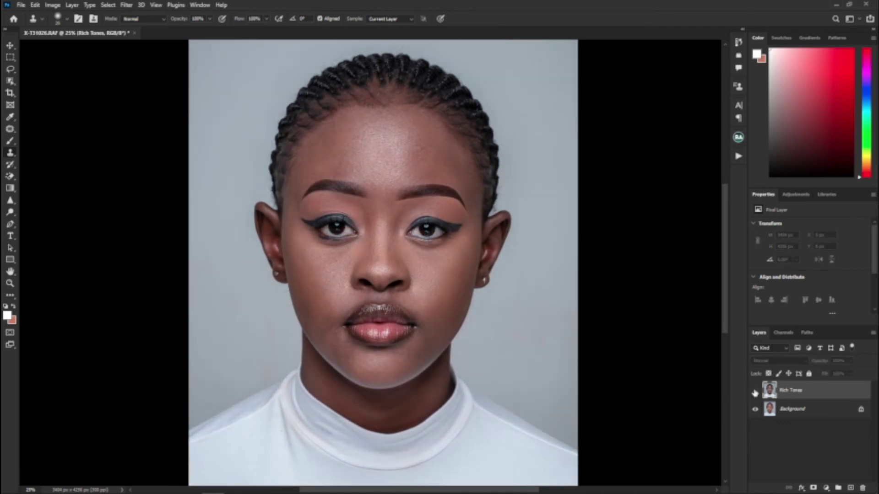
click(754, 391)
click(754, 392)
click(754, 392)
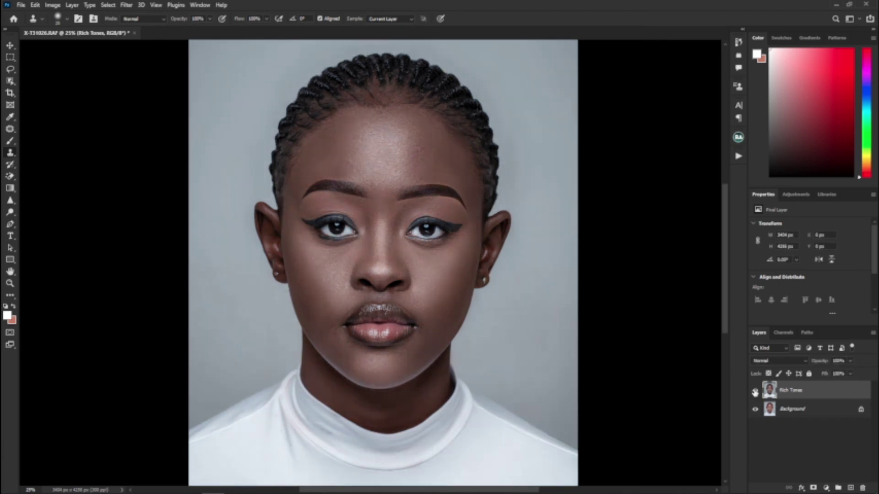
Keep flipping Rich Tones between before and after, ending with the retouched version visible.
click(755, 391)
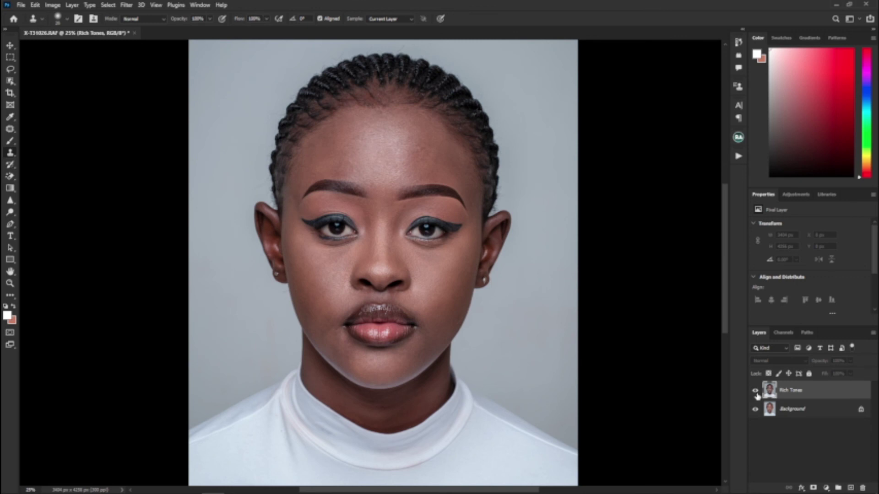
click(755, 392)
click(755, 392)
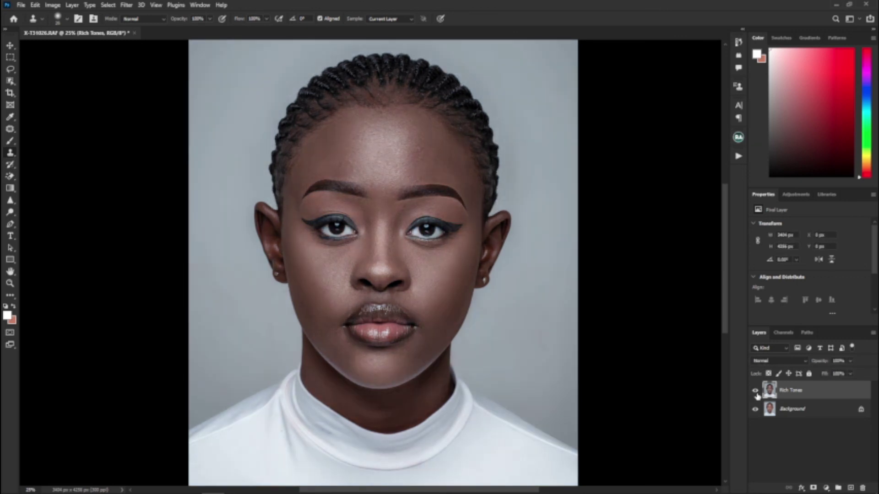
click(755, 391)
click(755, 392)
click(755, 392)
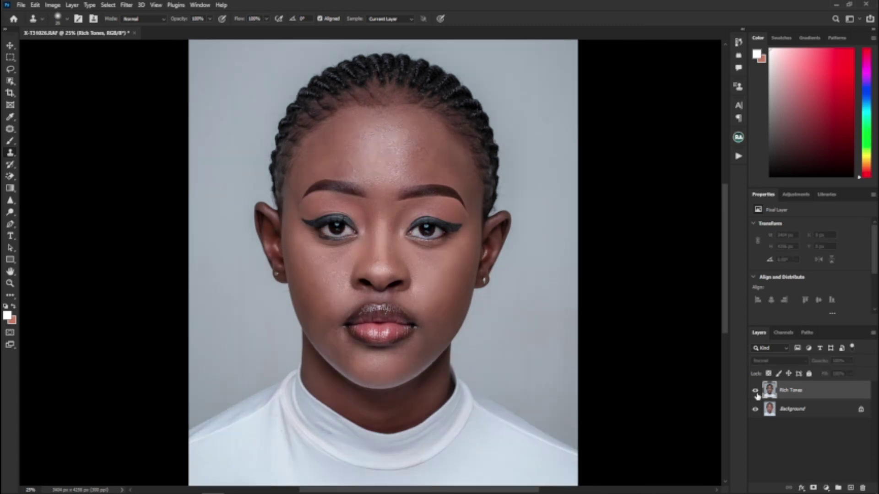
click(755, 392)
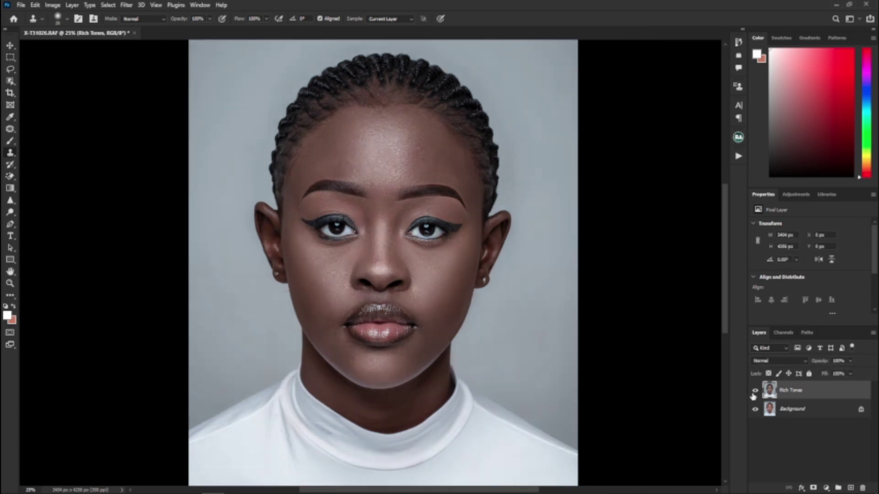